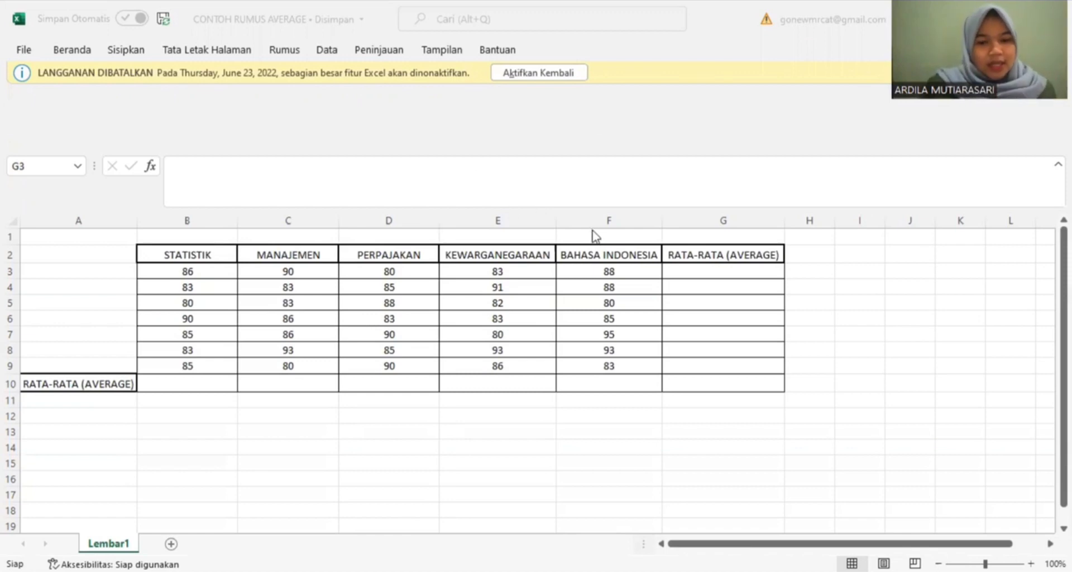
# Enter the formula =AVERAGE(B3:F3) in cell G3 to average the first row's subject scores.
pyautogui.click(718, 272)
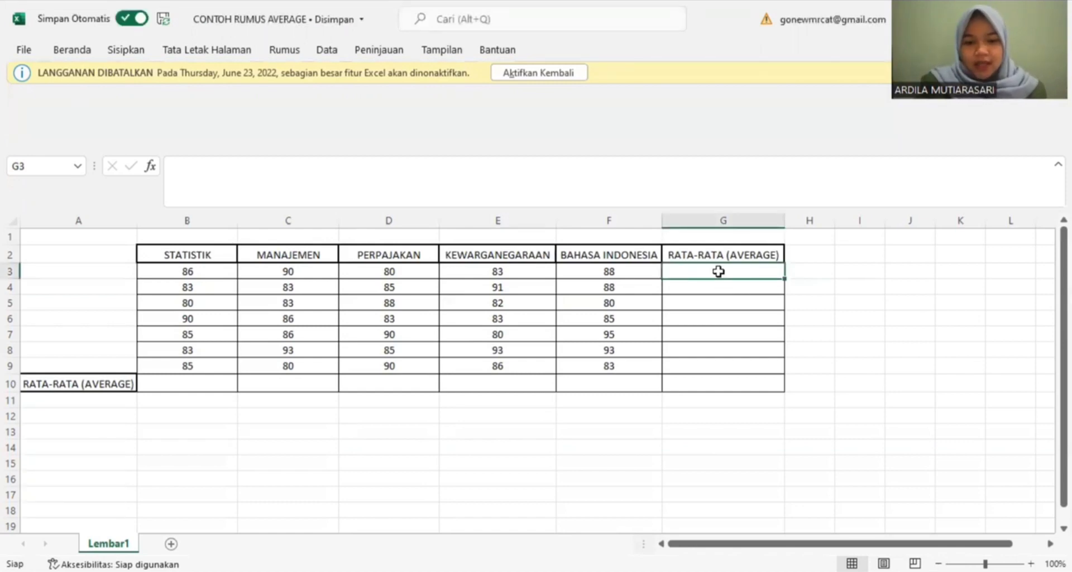
pyautogui.write('=')
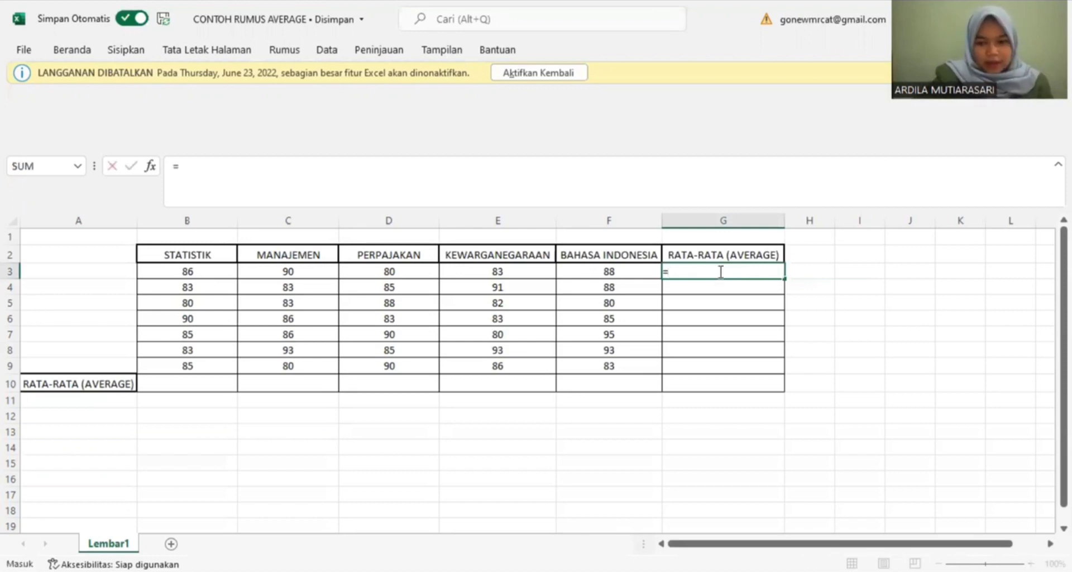
pyautogui.write('AVERAGE')
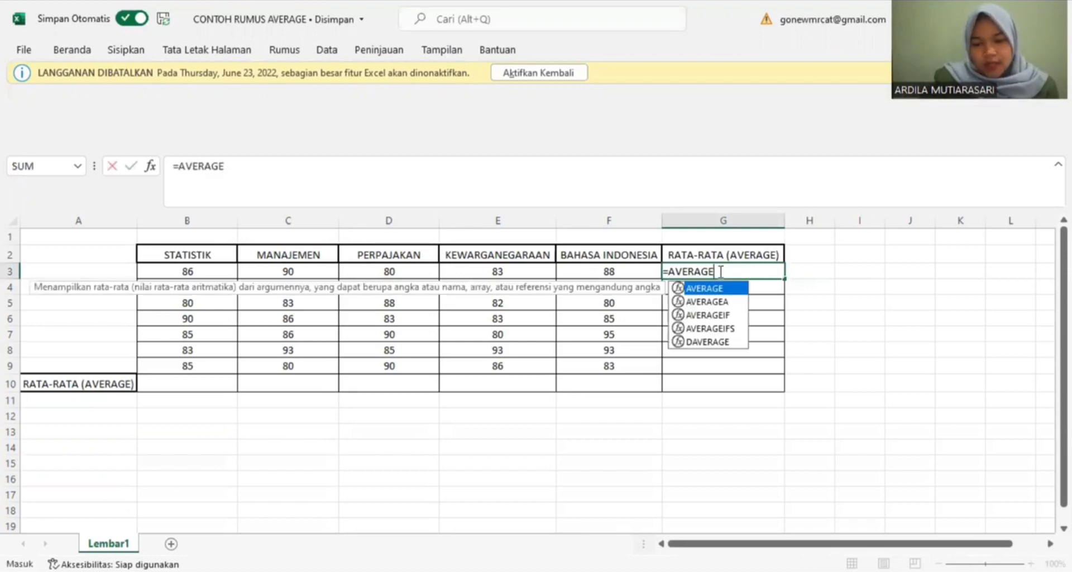
pyautogui.write('(')
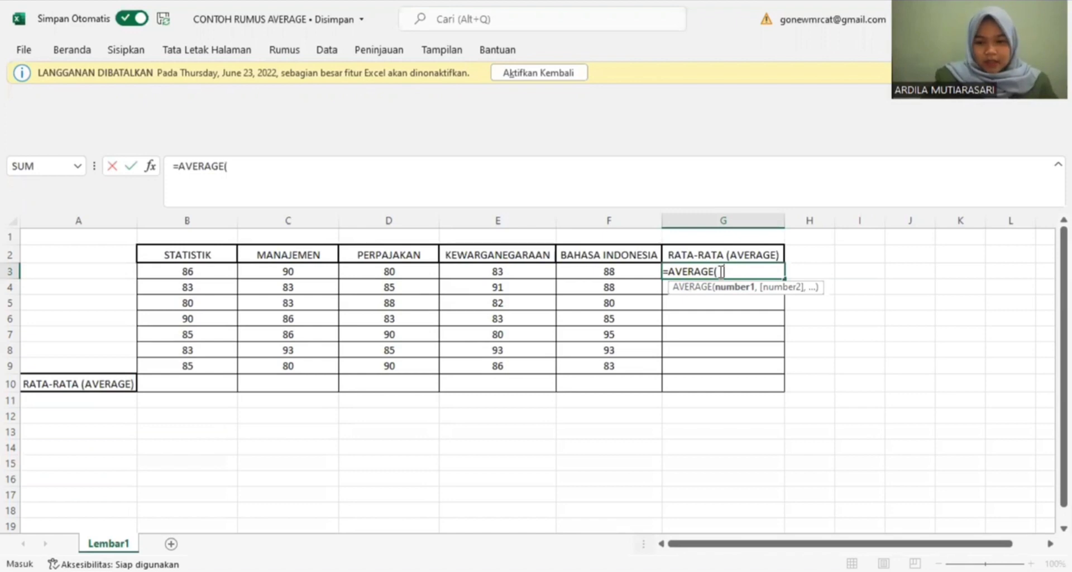
pyautogui.write('B3')
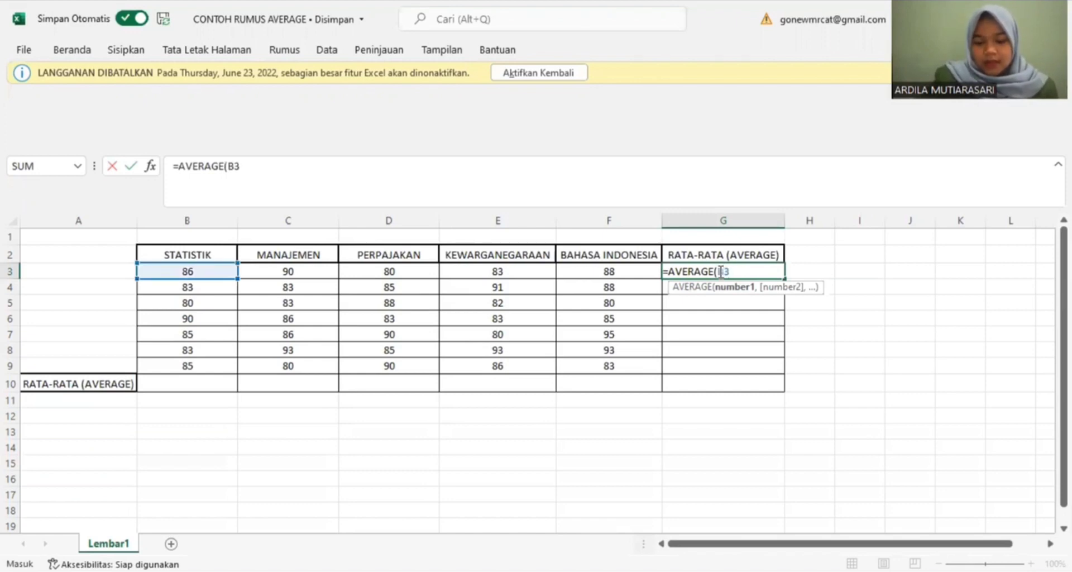
pyautogui.write(':')
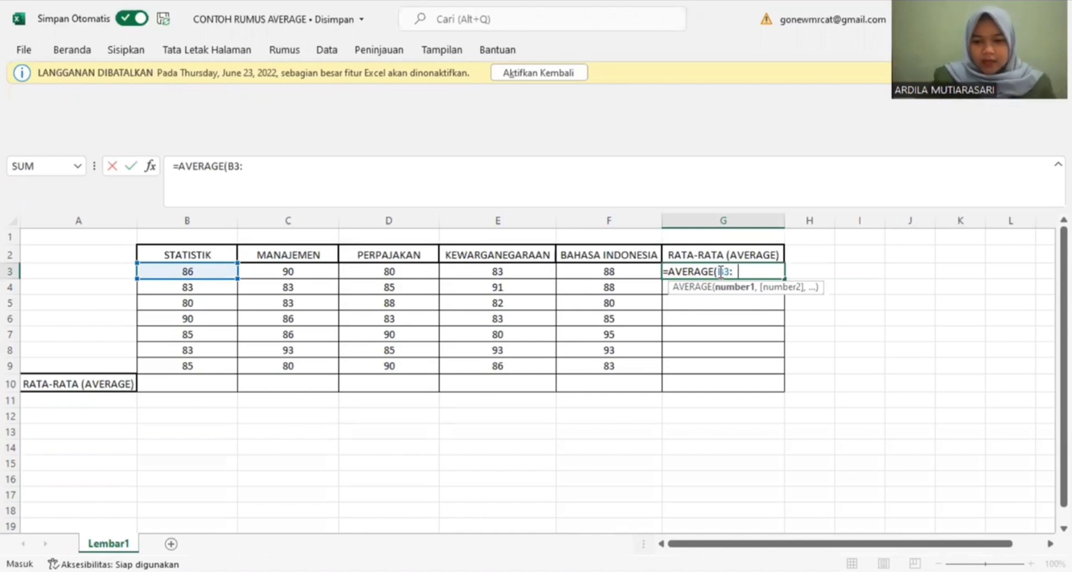
pyautogui.write('F3')
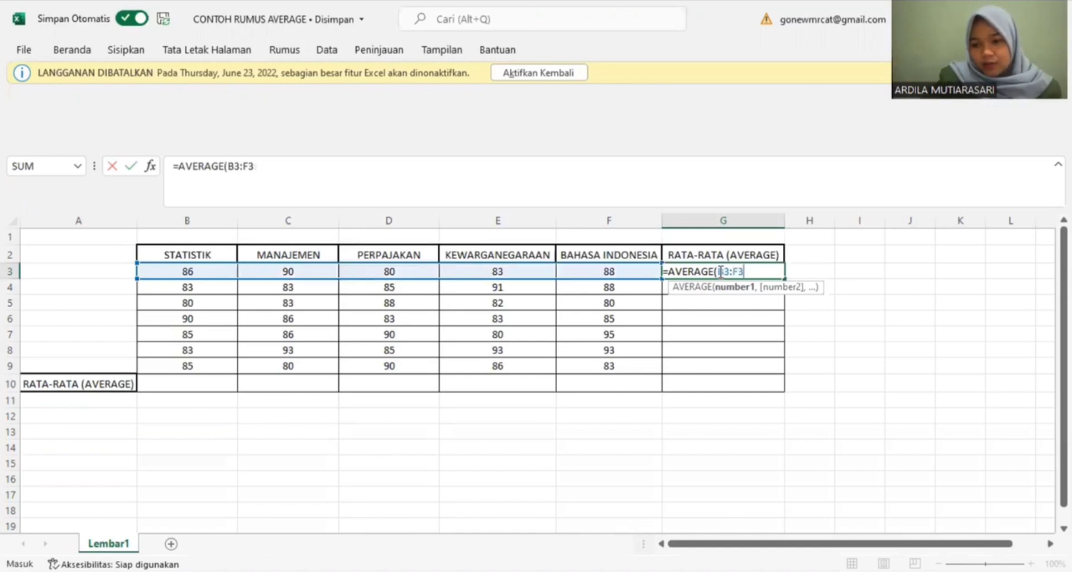
pyautogui.write(')')
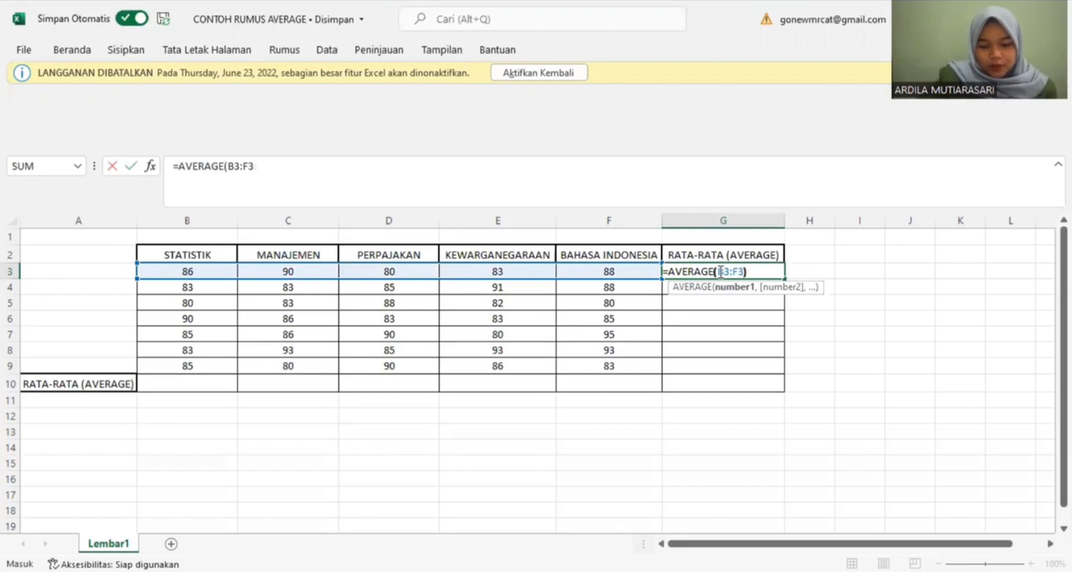
pyautogui.press('Return')
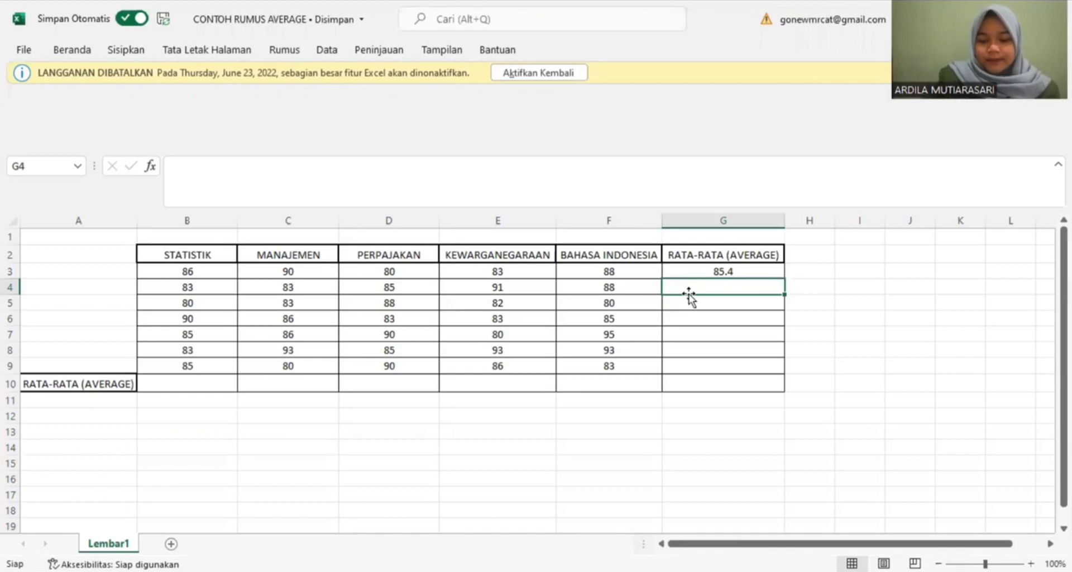
# Enter =AVERAGE(B4:F4) in cell G4 and fill the formula down through G9.
pyautogui.write('=')
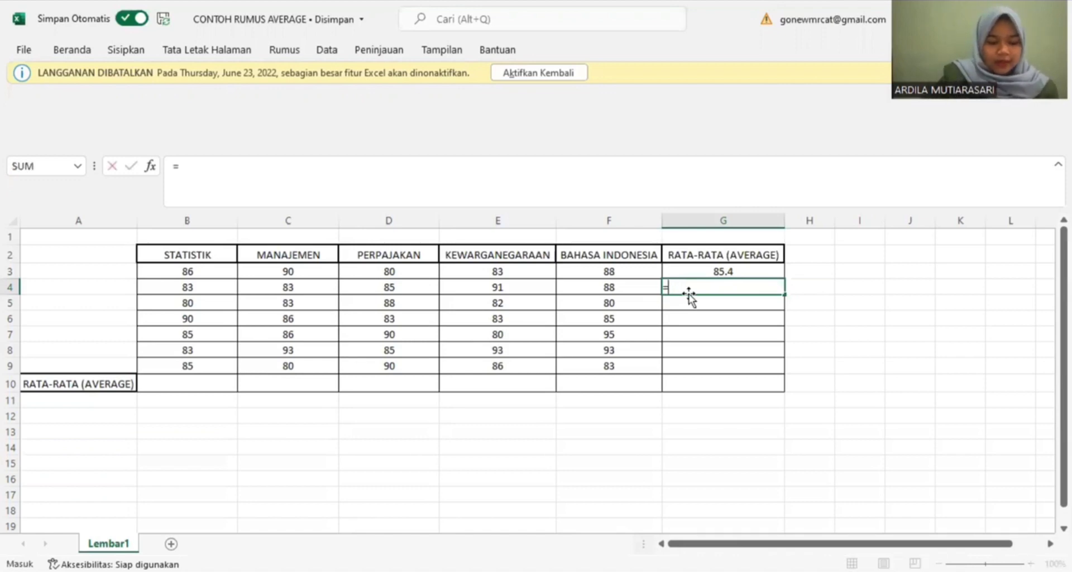
pyautogui.write('AVERAGE')
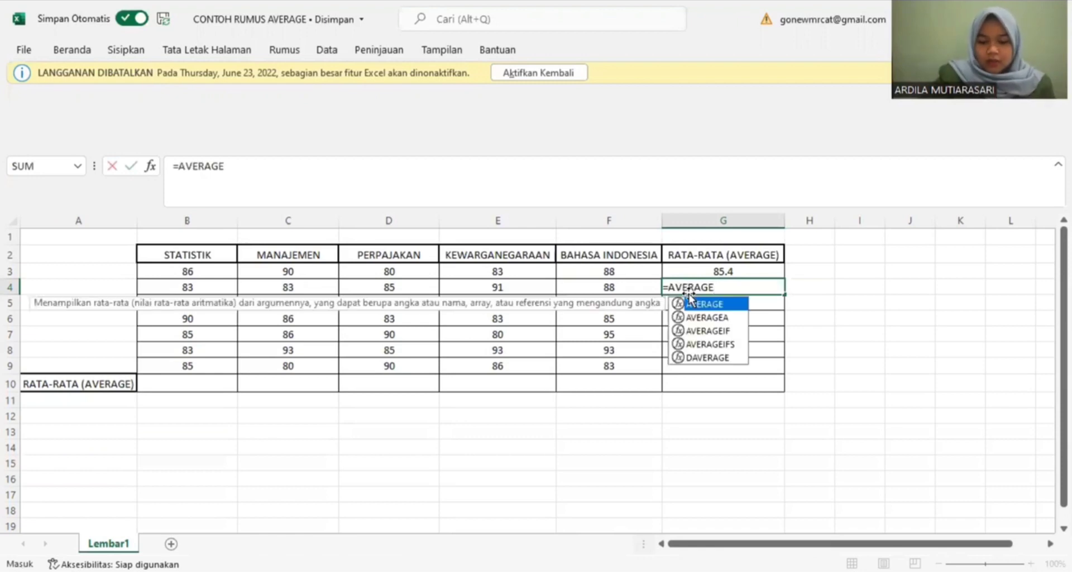
pyautogui.write('(')
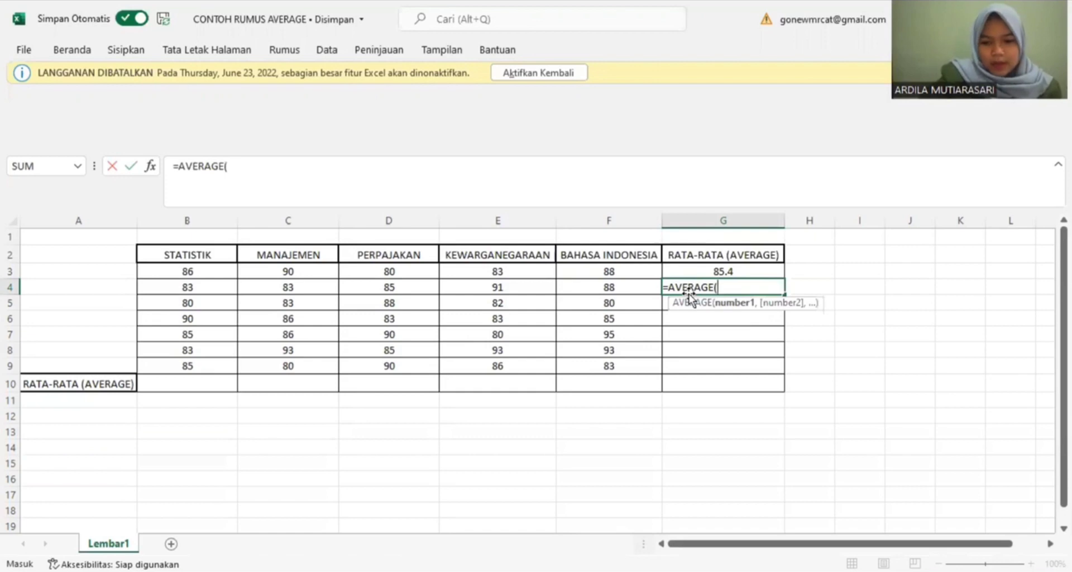
pyautogui.write('B4')
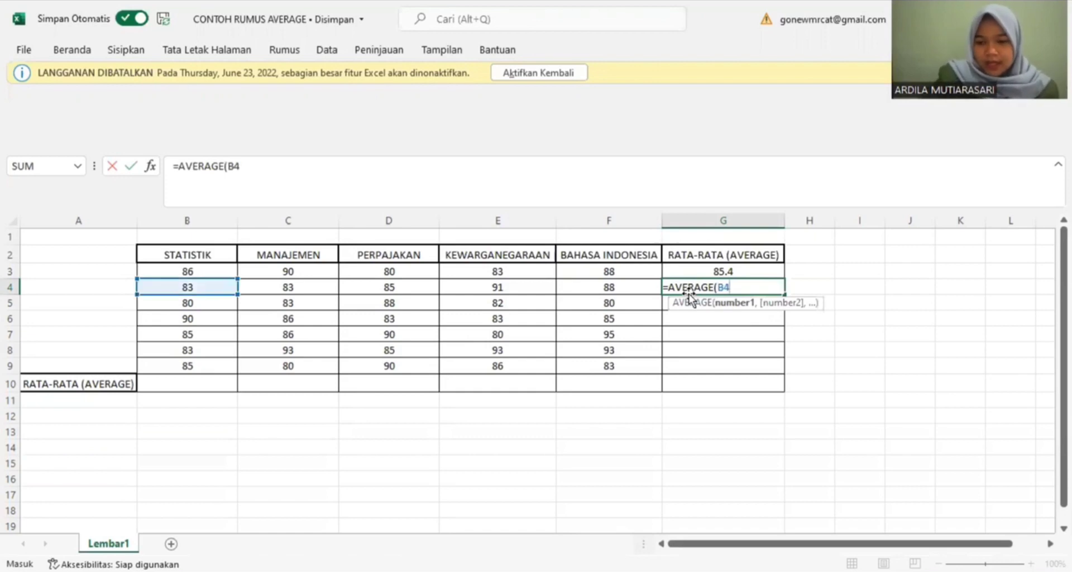
pyautogui.write(':')
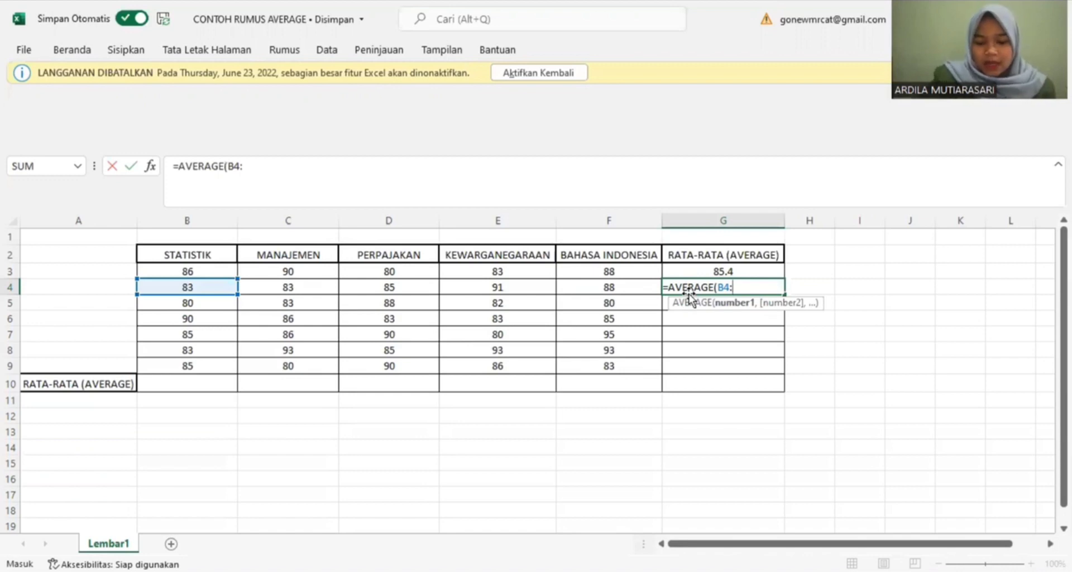
pyautogui.write('F4)')
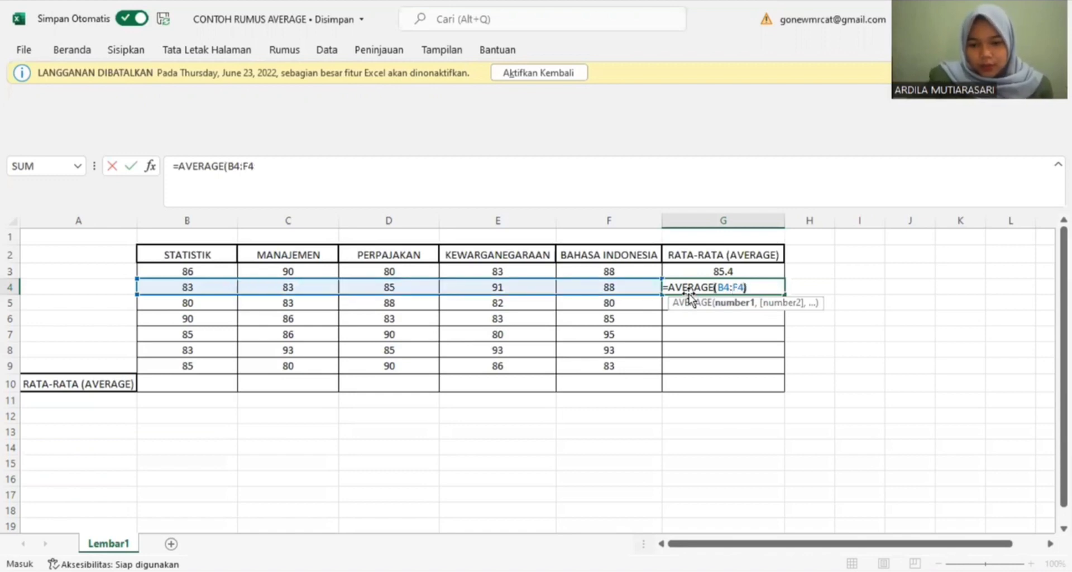
pyautogui.press('Return')
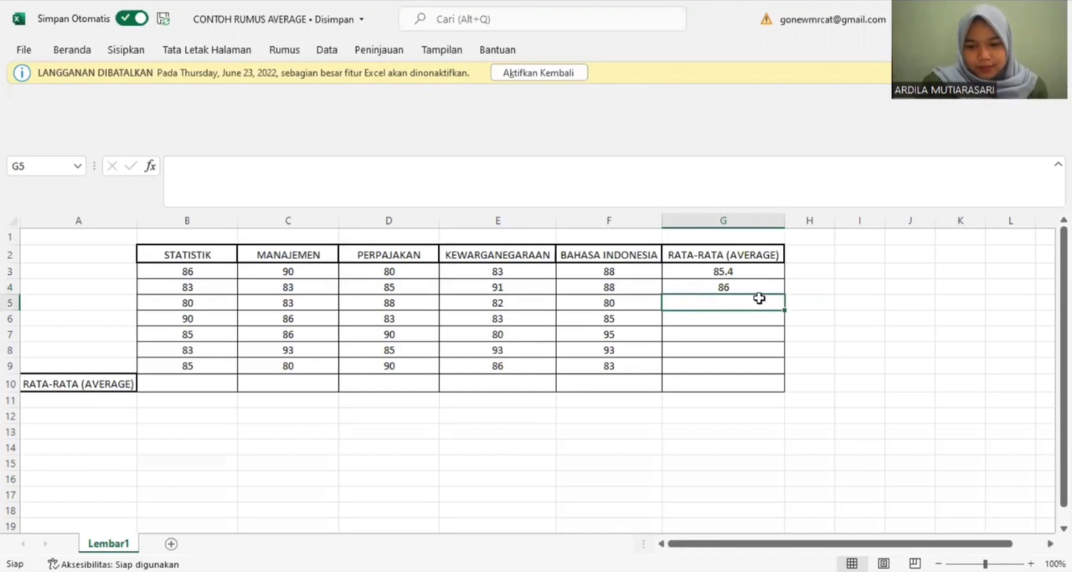
pyautogui.click(772, 285)
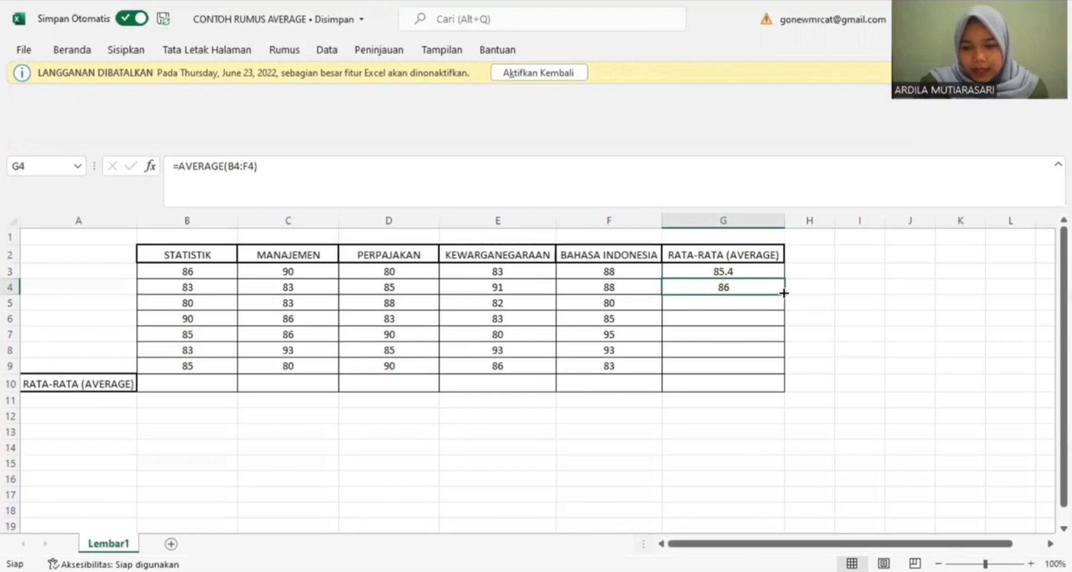
pyautogui.moveTo(784, 292); pyautogui.dragTo(781, 371)
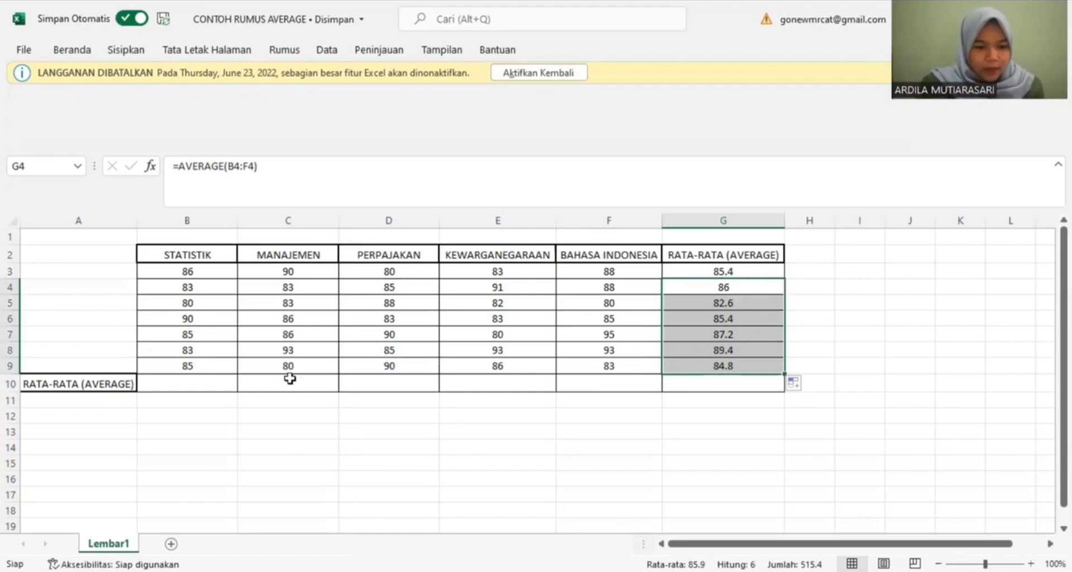
# Enter the formula =AVERAGE(B3:B9) in cell B10 to average the STATISTIK column.
pyautogui.click(191, 385)
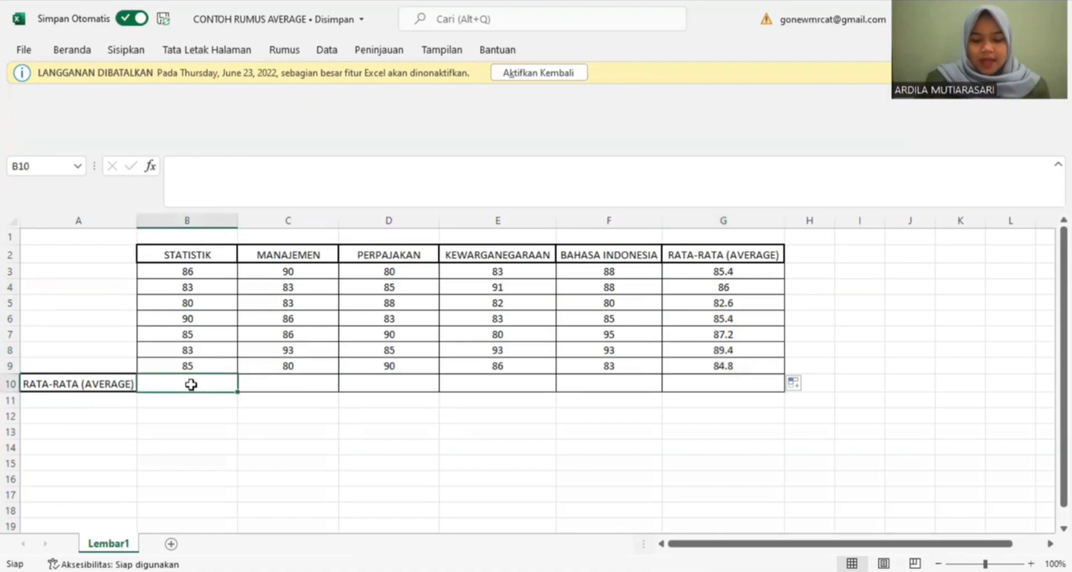
pyautogui.write('=')
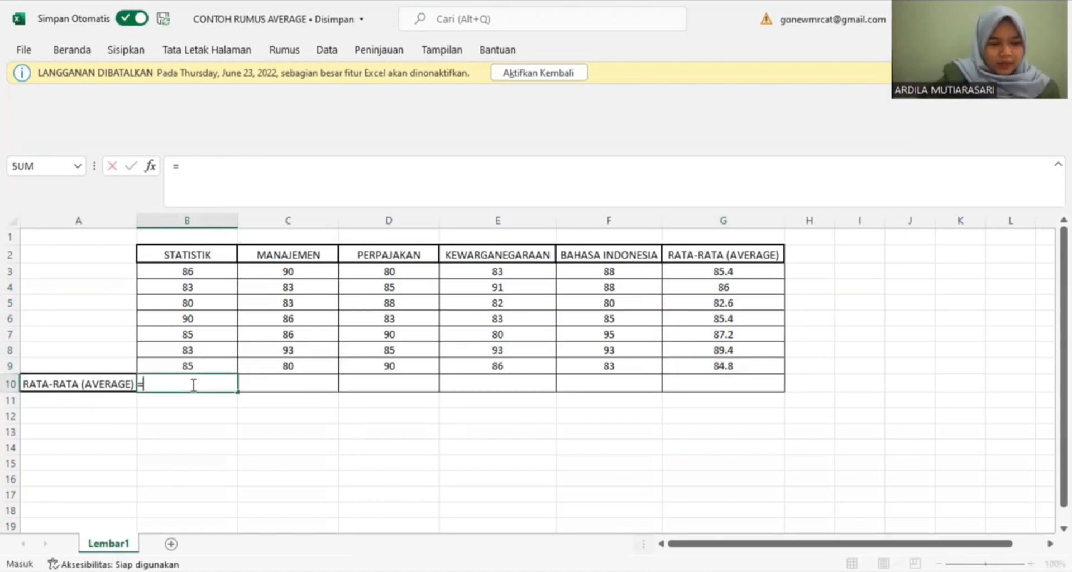
pyautogui.write('AVERAGE')
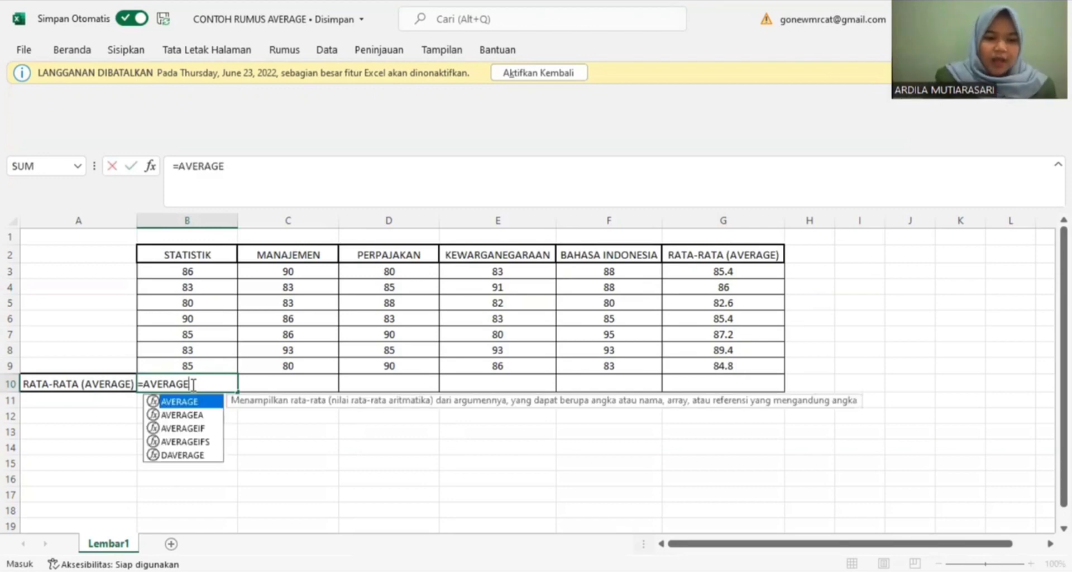
pyautogui.write('(B3')
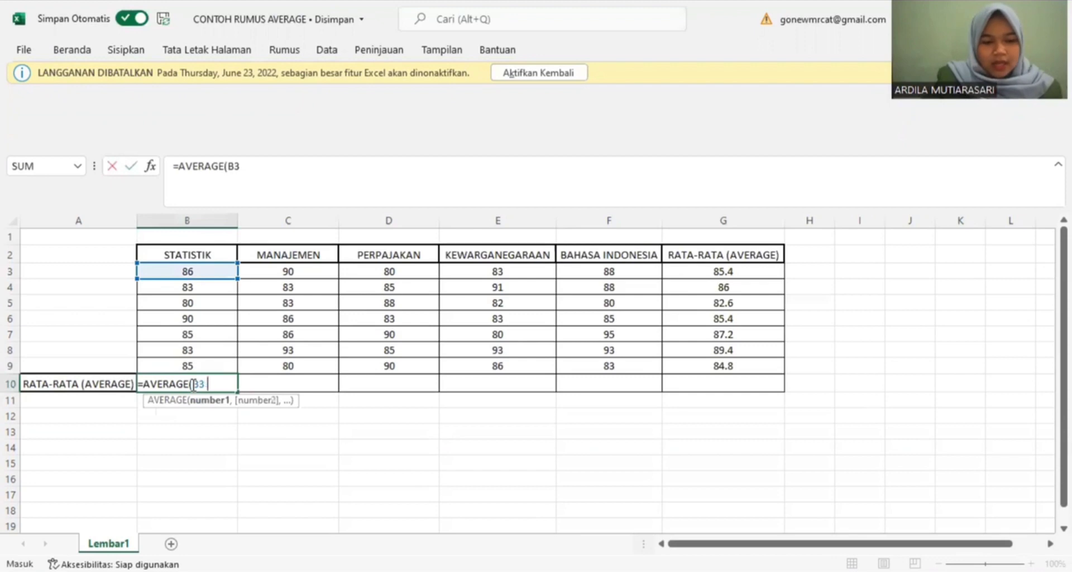
pyautogui.write(':')
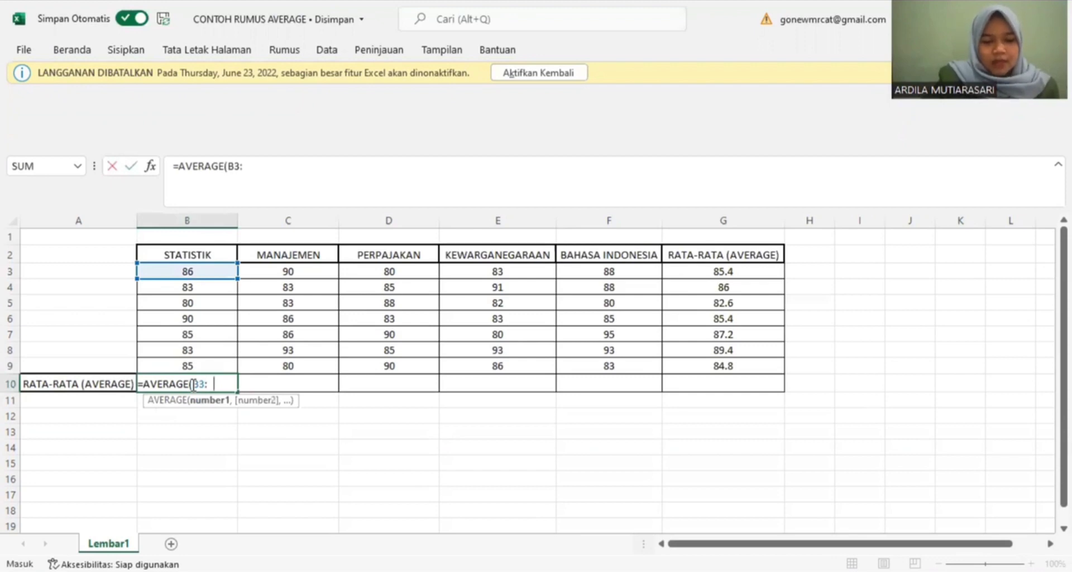
pyautogui.write(' B9')
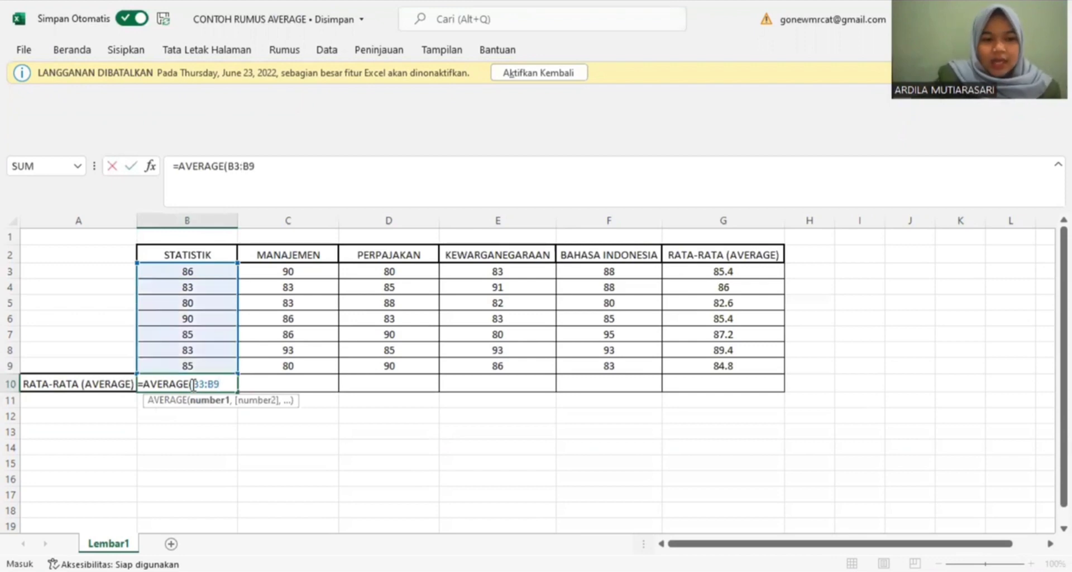
pyautogui.write(')')
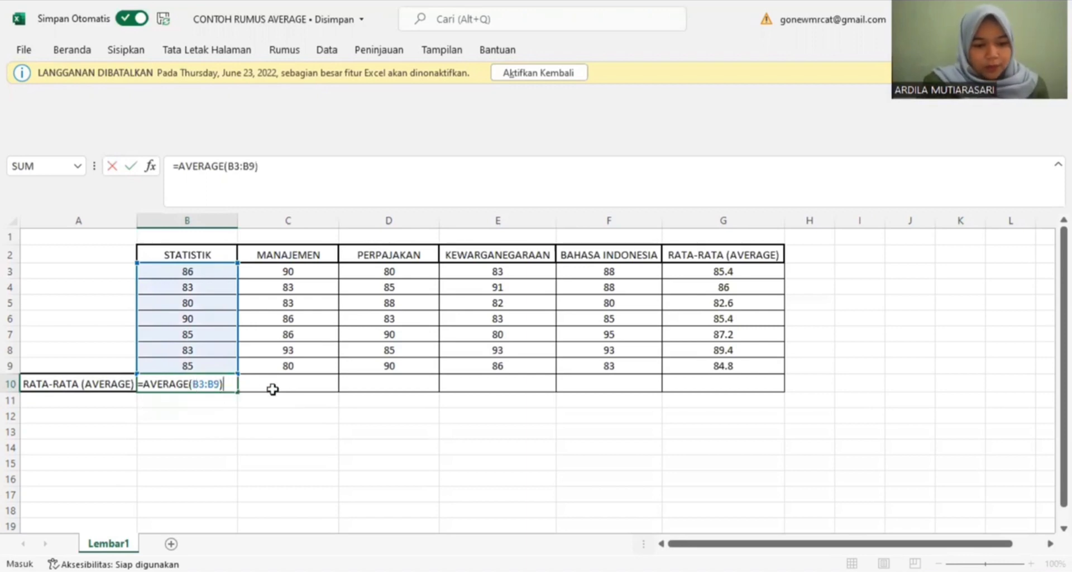
pyautogui.press('Return')
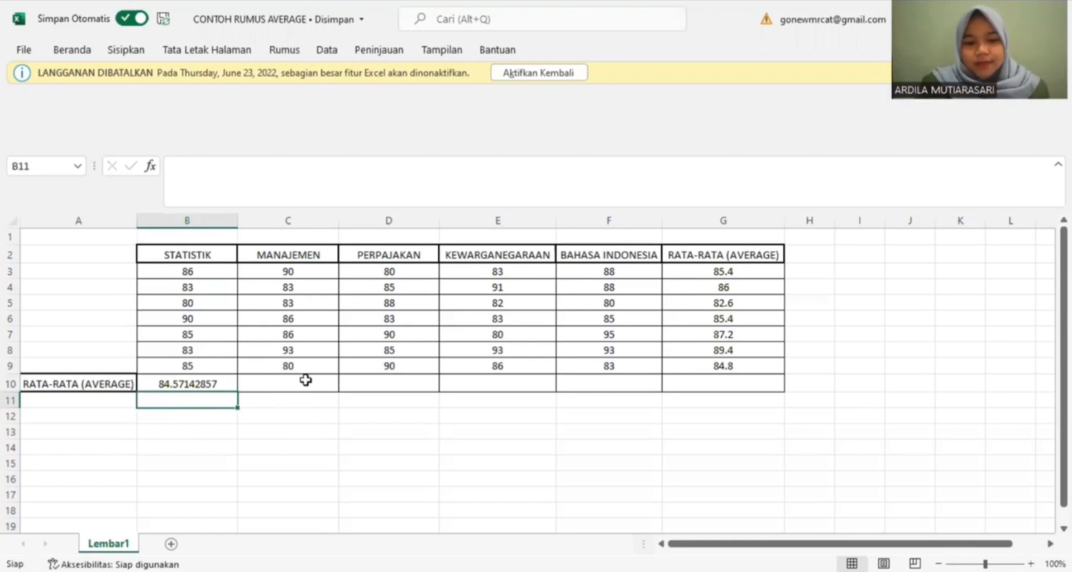
# Fill the average formula in B10 across the RATA-RATA (AVERAGE) row through F10.
pyautogui.click(296, 379)
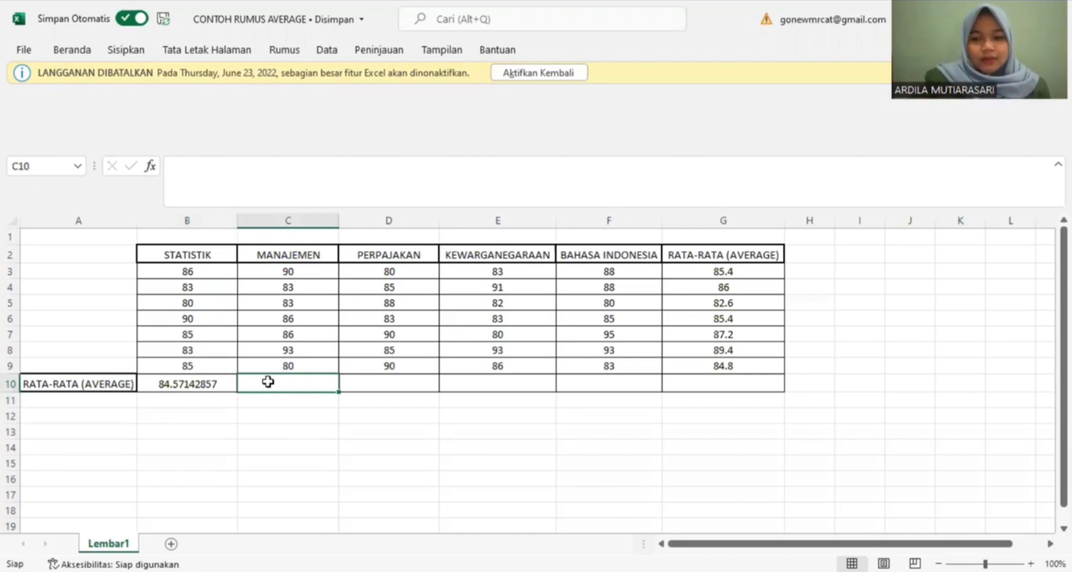
pyautogui.click(226, 390)
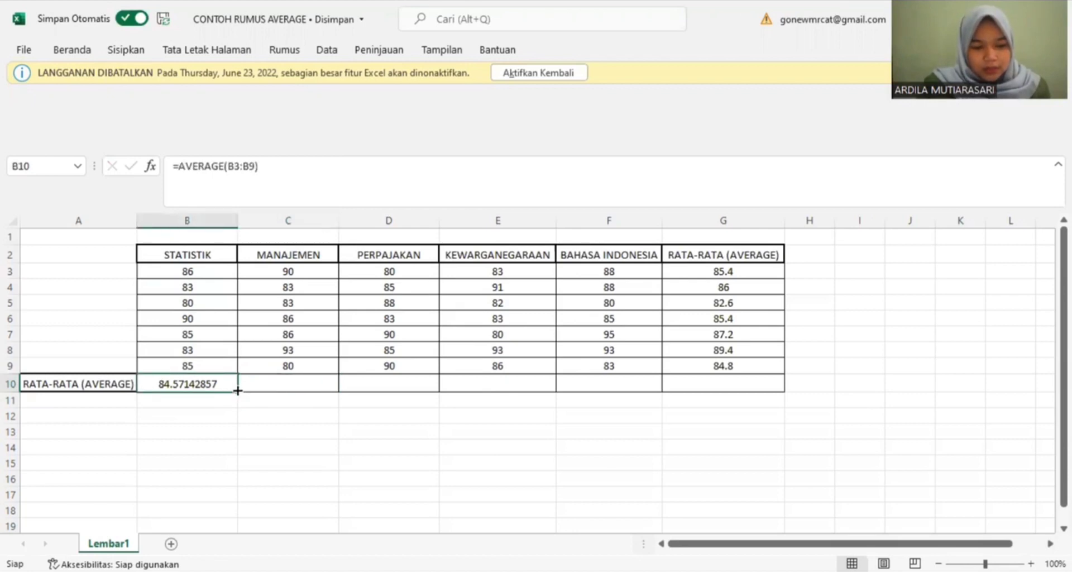
pyautogui.moveTo(236, 392); pyautogui.dragTo(615, 386)
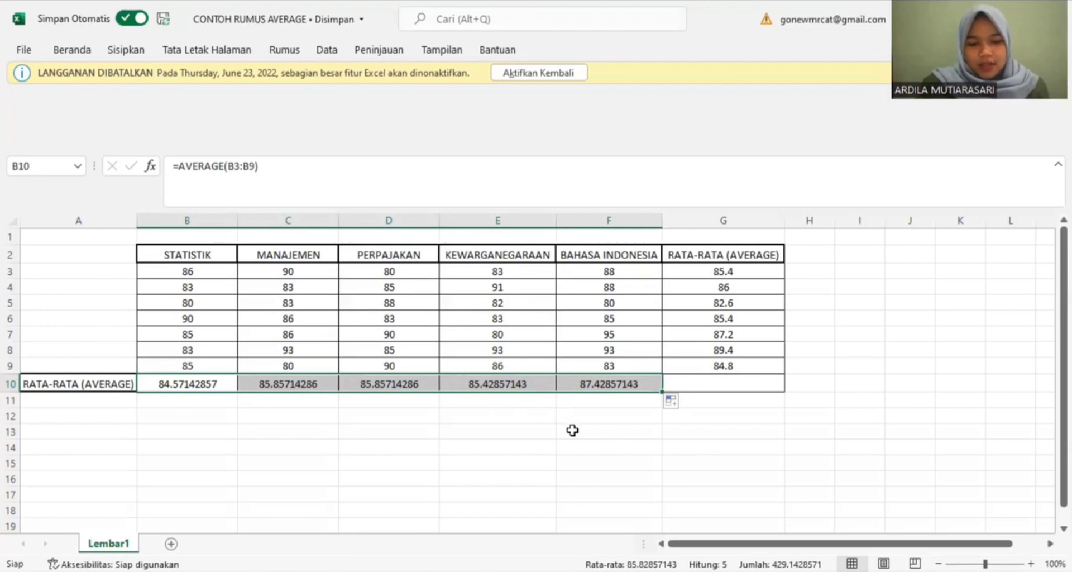
pyautogui.click(585, 409)
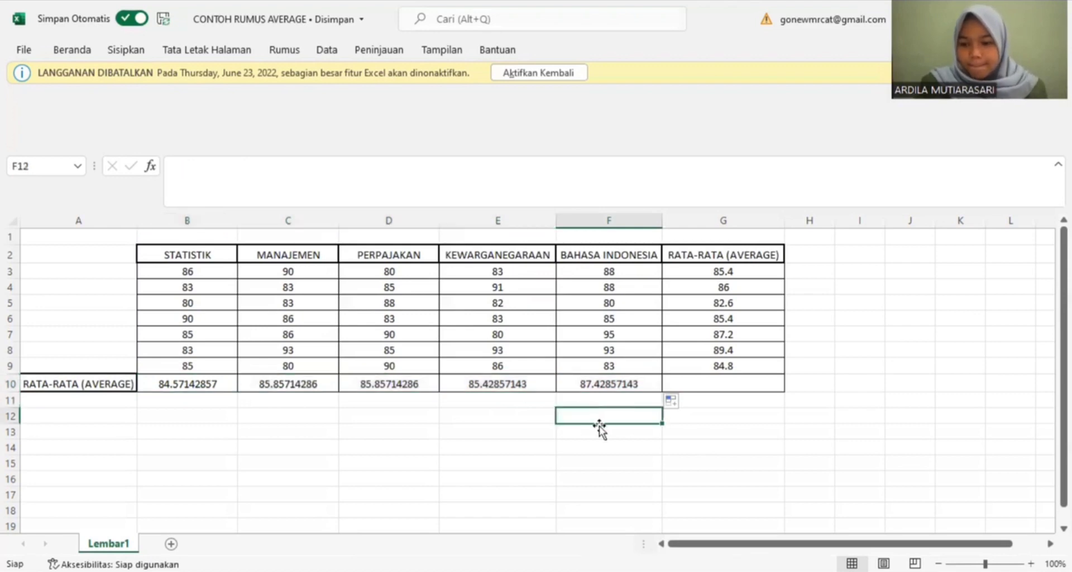
pyautogui.click(716, 409)
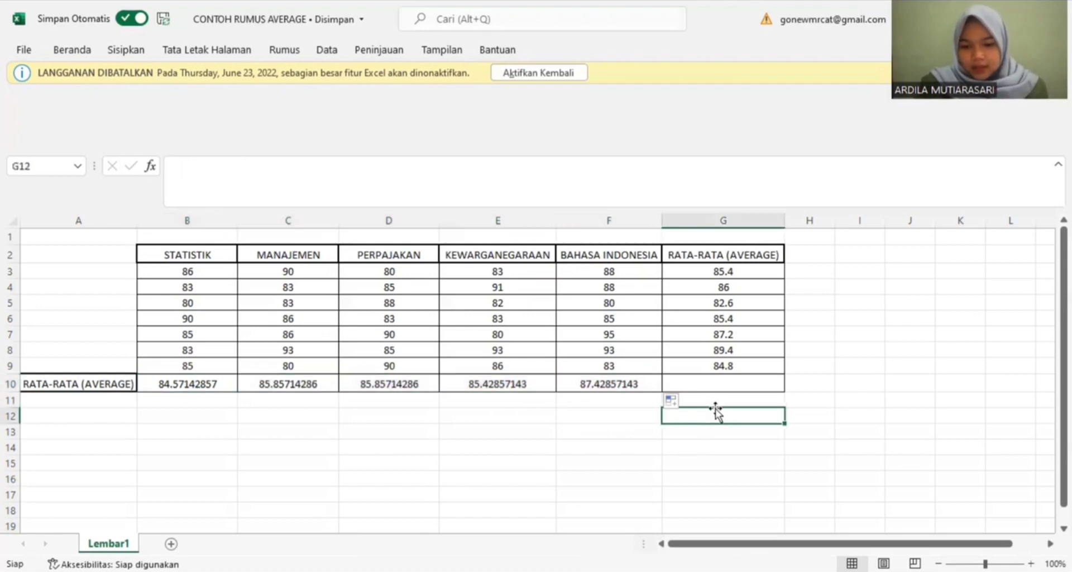
pyautogui.click(708, 380)
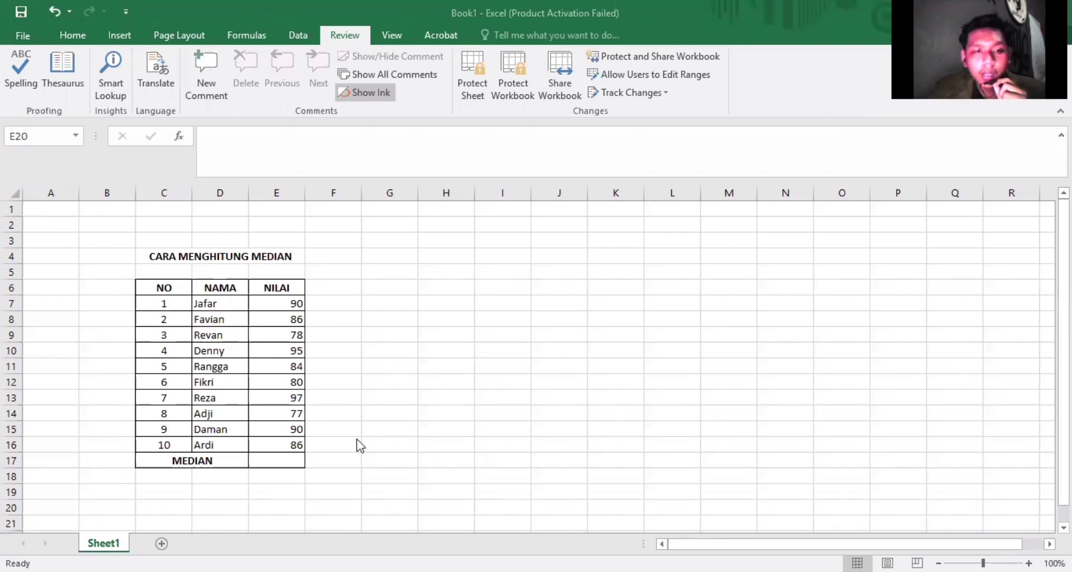
# Enter the formula =MEDIAN(E7:E16) in cell E17 to get the median of the NILAI column.
pyautogui.click(299, 463)
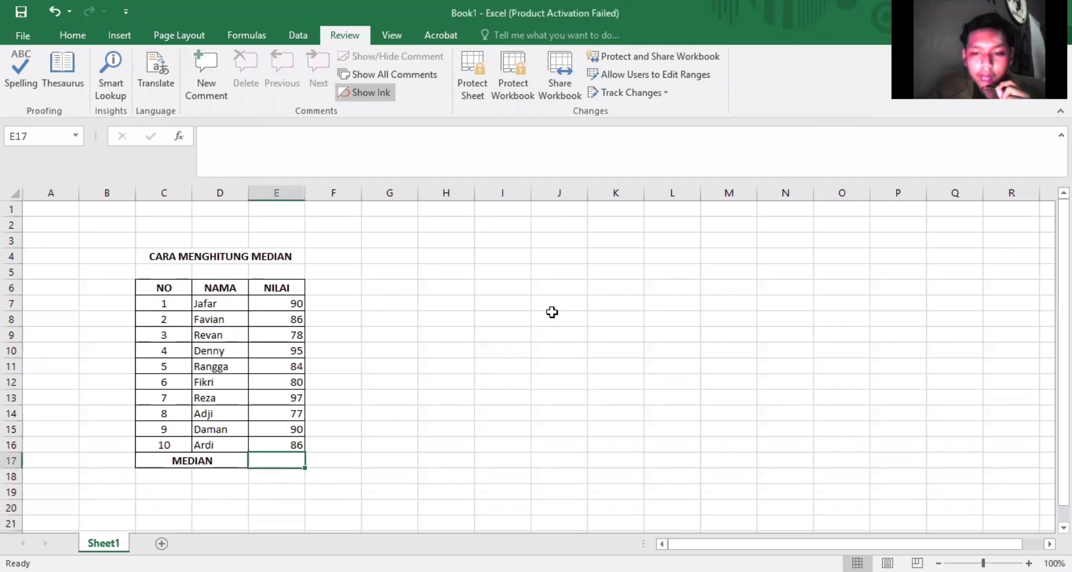
pyautogui.write('=')
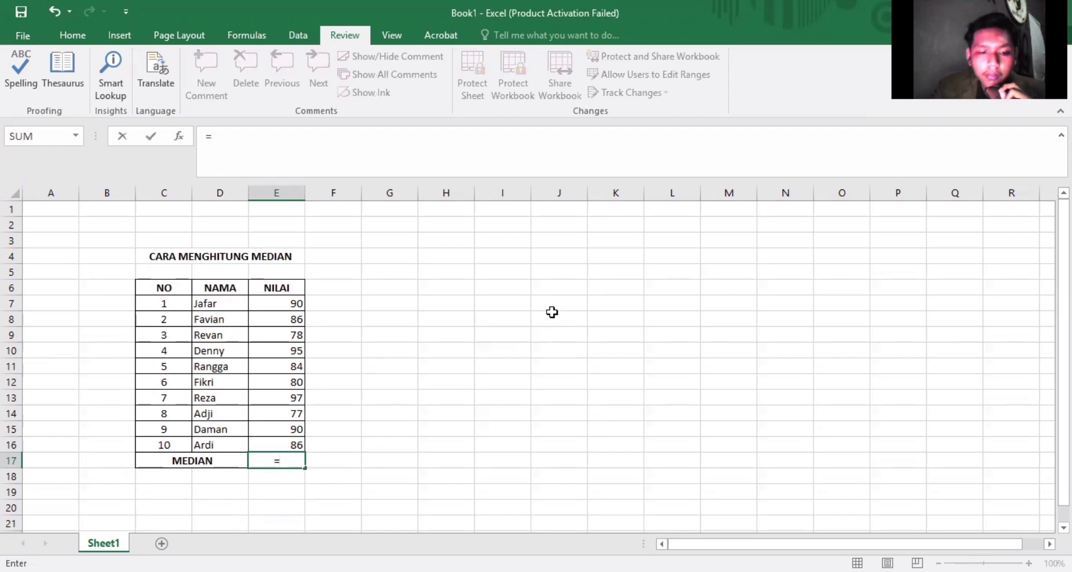
pyautogui.write('m')
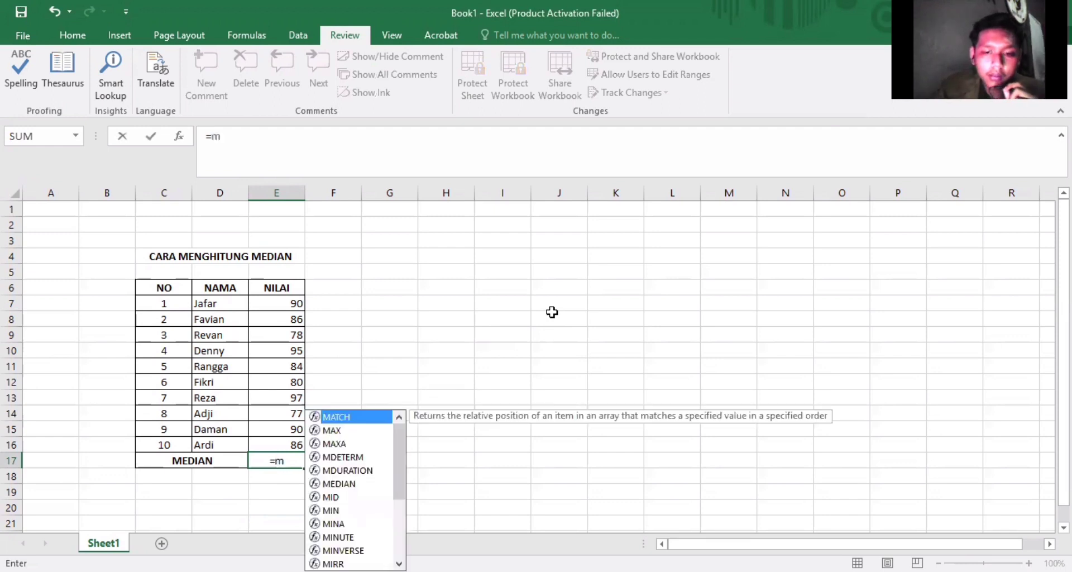
pyautogui.write('edian')
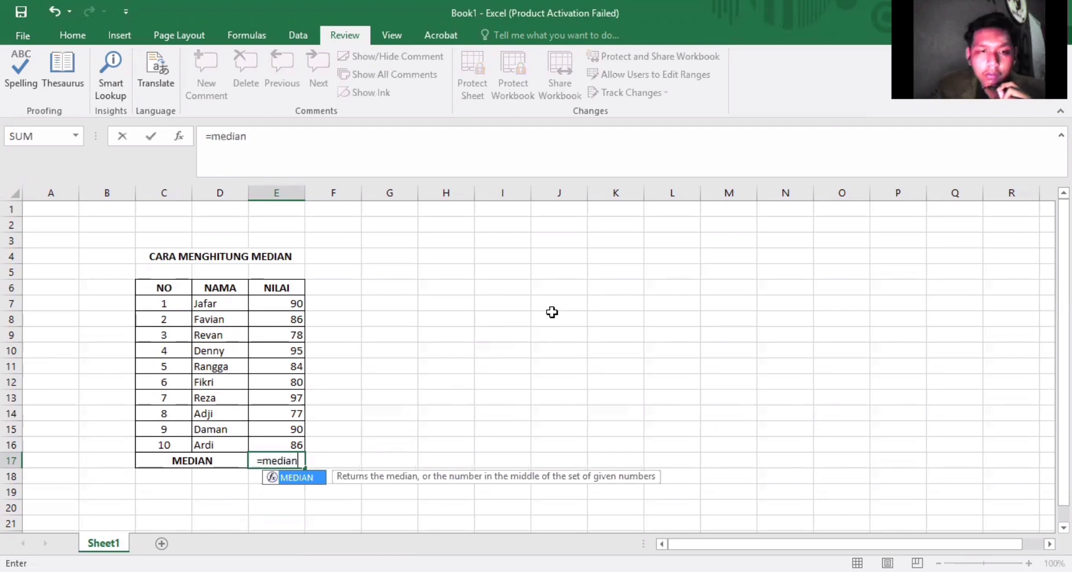
pyautogui.write('(')
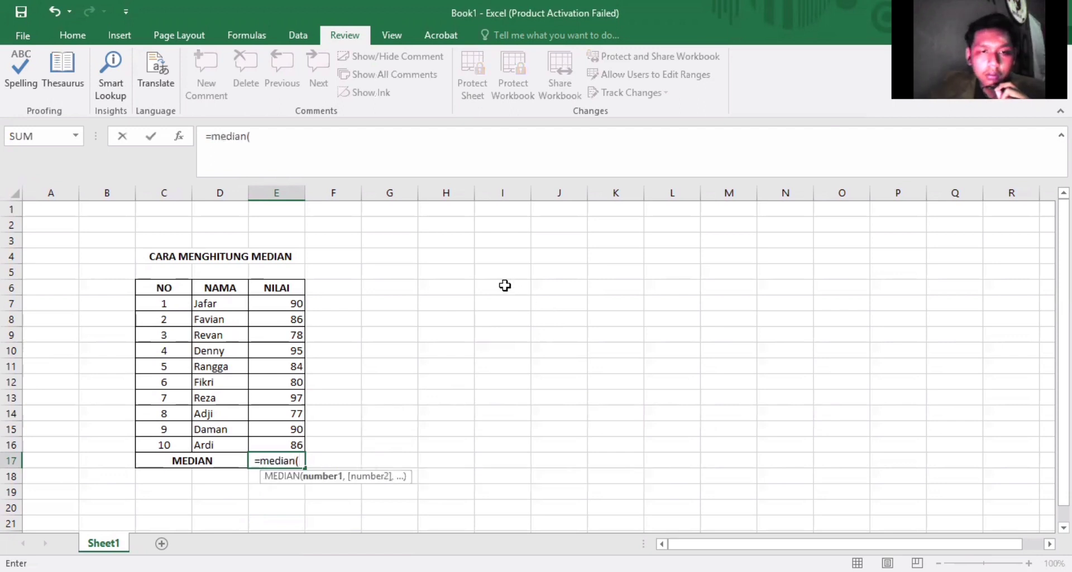
pyautogui.click(301, 303)
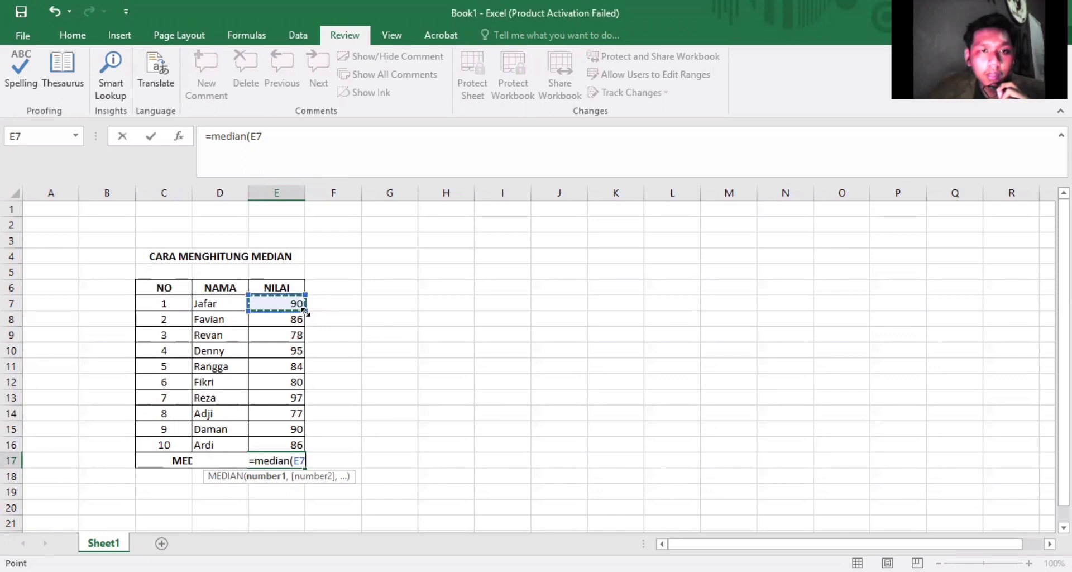
pyautogui.moveTo(305, 311); pyautogui.dragTo(309, 449)
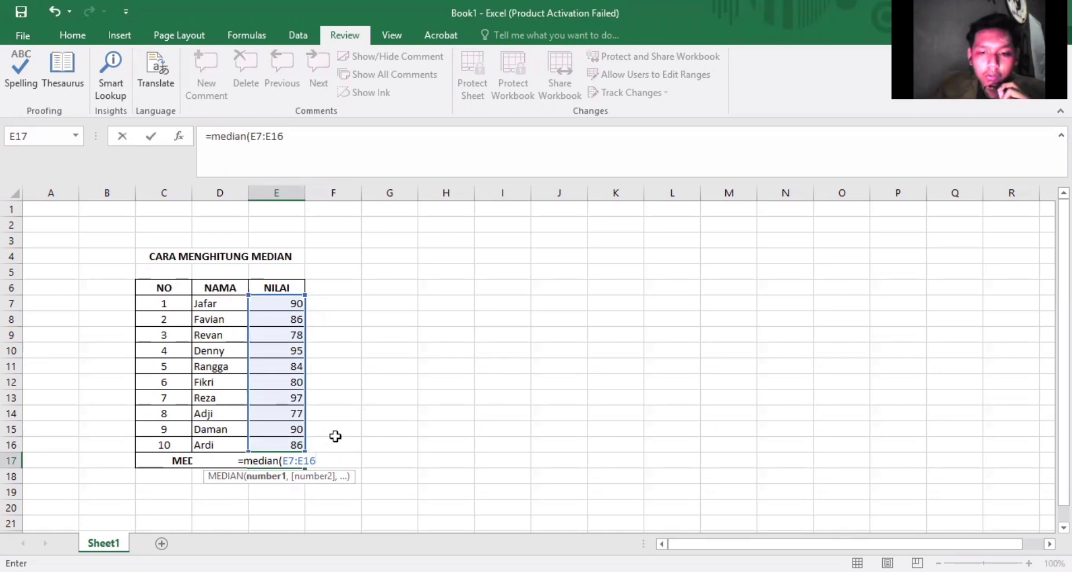
pyautogui.write(')')
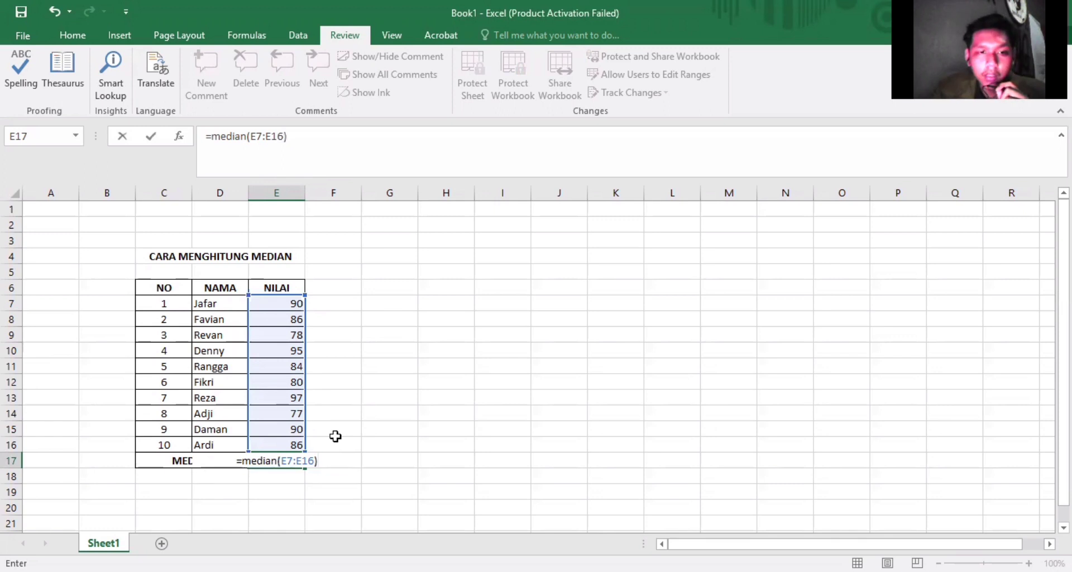
pyautogui.press('Return')
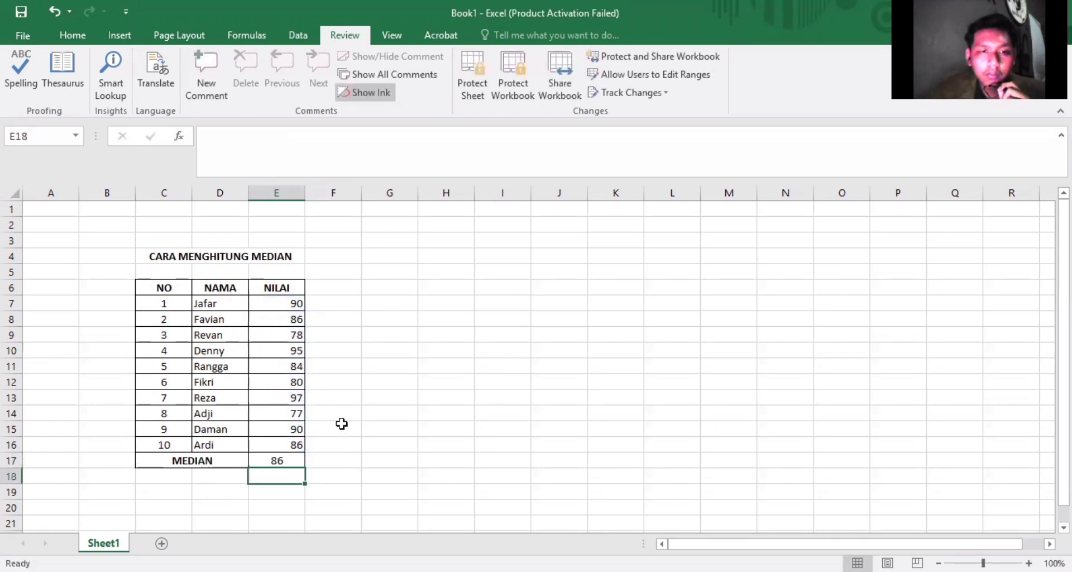
pyautogui.click(309, 461)
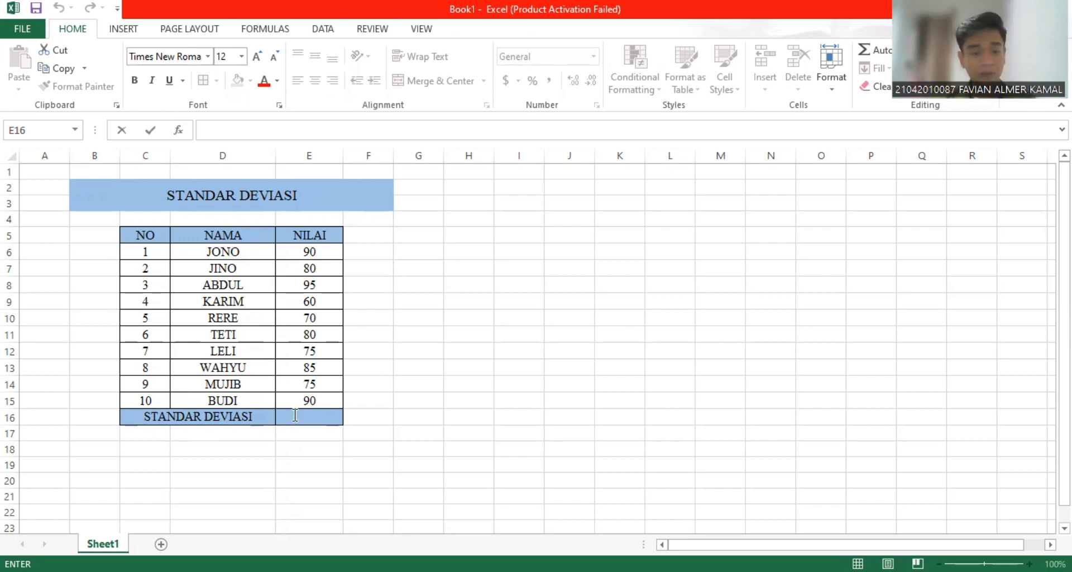
# Enter the formula =STDEV(E6:E15) in cell E16 of the STANDAR DEVIASI table for the NILAI column.
pyautogui.doubleClick(308, 415)
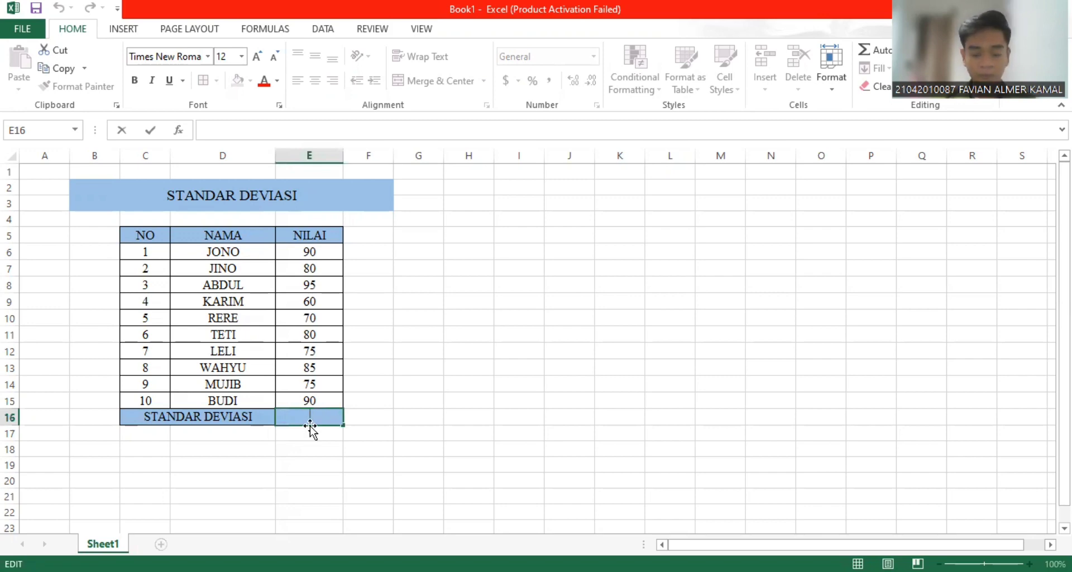
pyautogui.write('=')
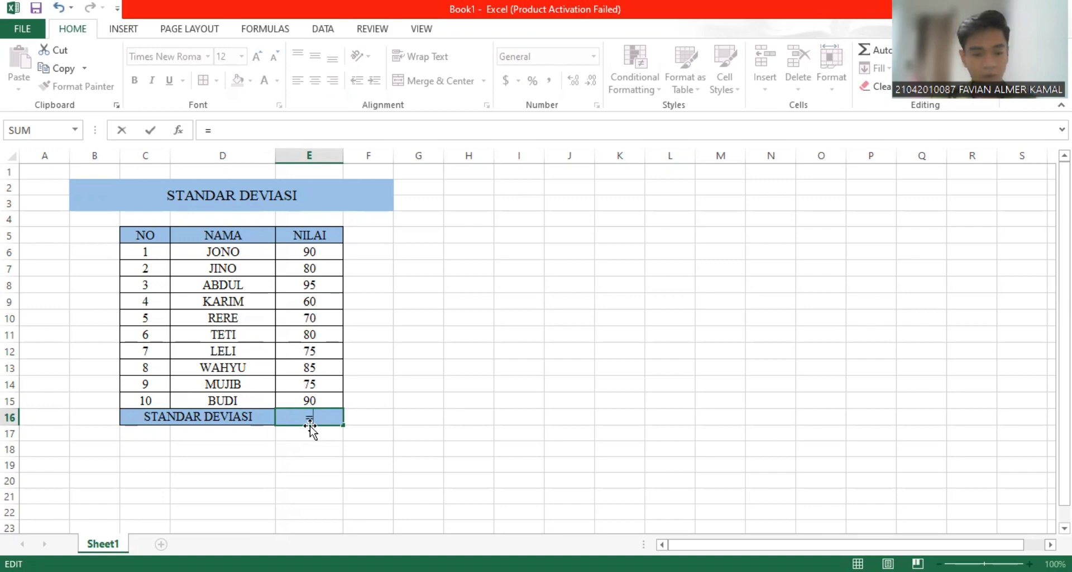
pyautogui.write('STDEV(')
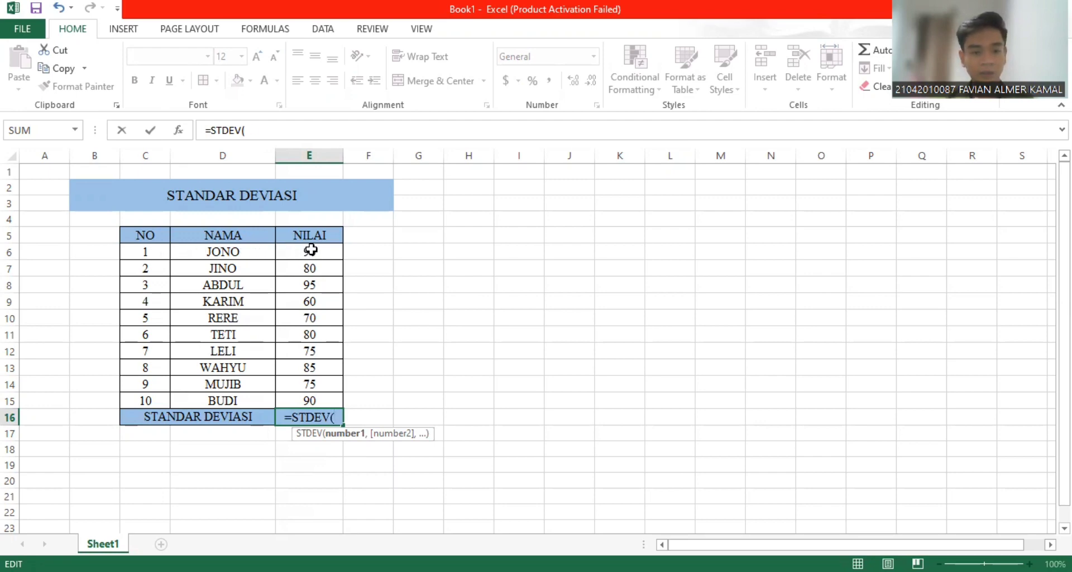
pyautogui.click(309, 252)
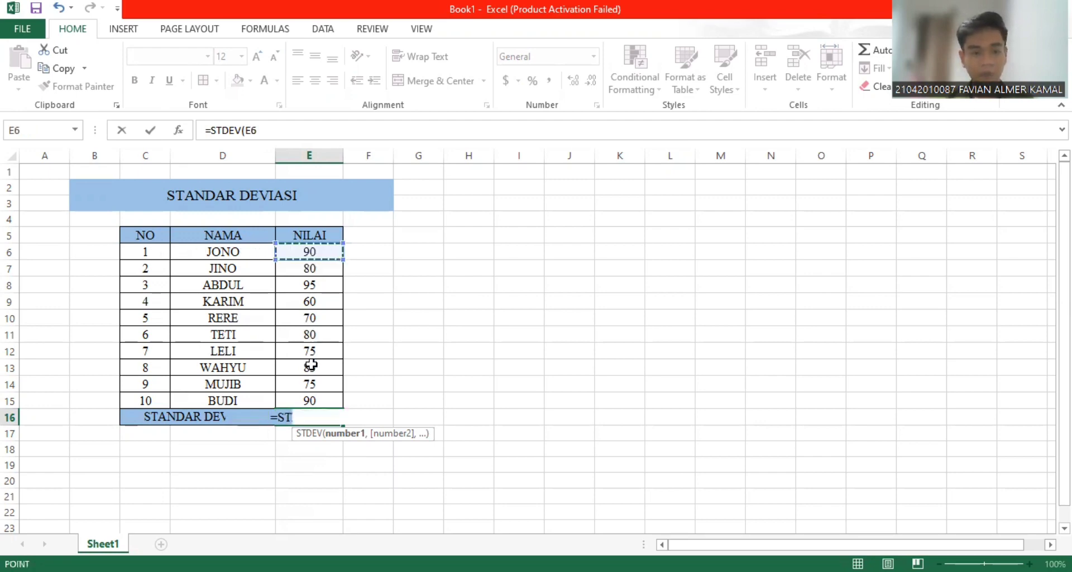
pyautogui.keyDown('shift'); pyautogui.click(311, 400); pyautogui.keyUp('shift')
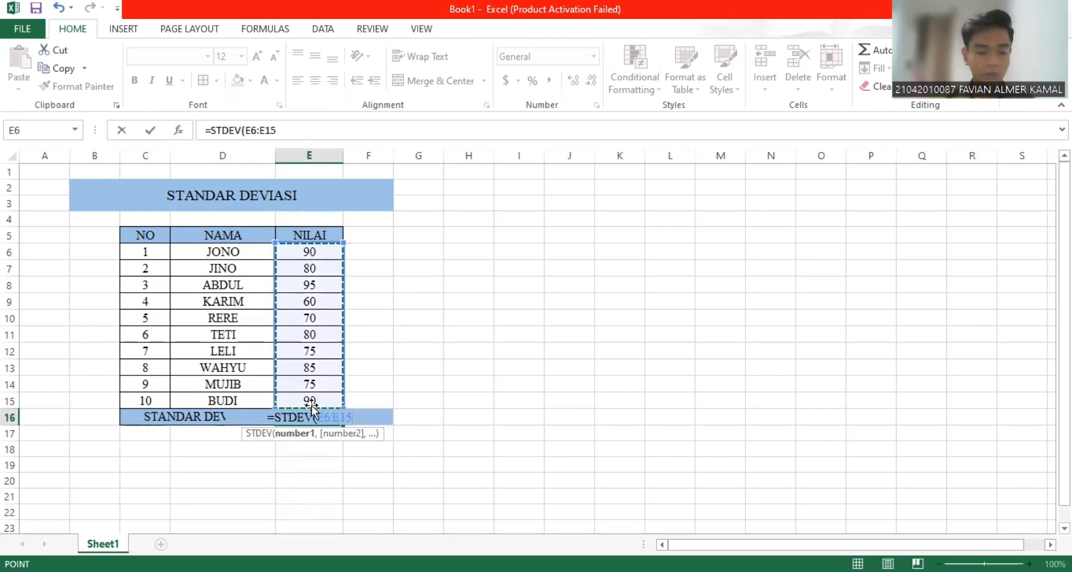
pyautogui.write(')')
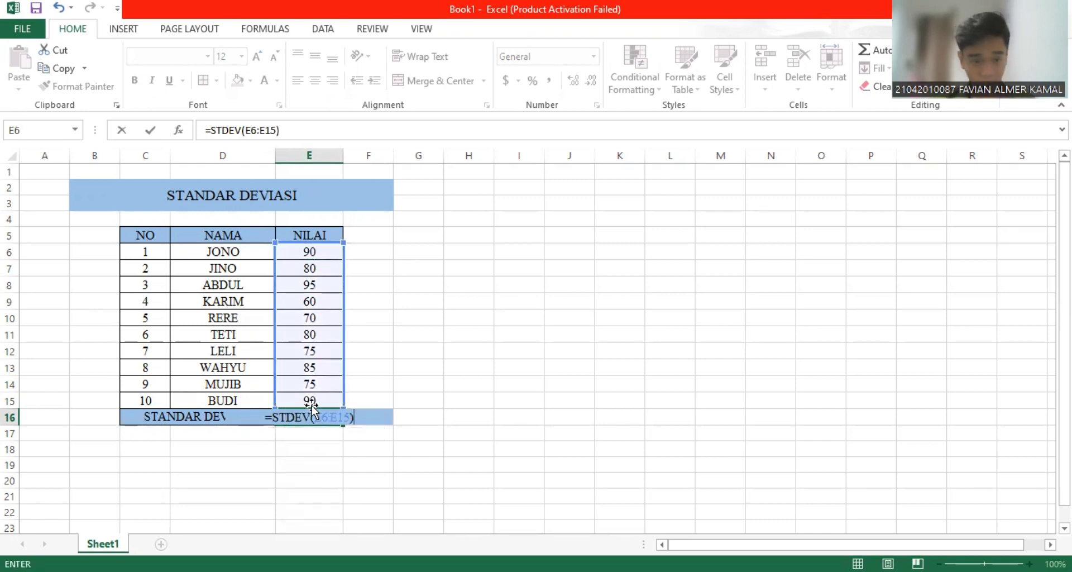
pyautogui.press('Return')
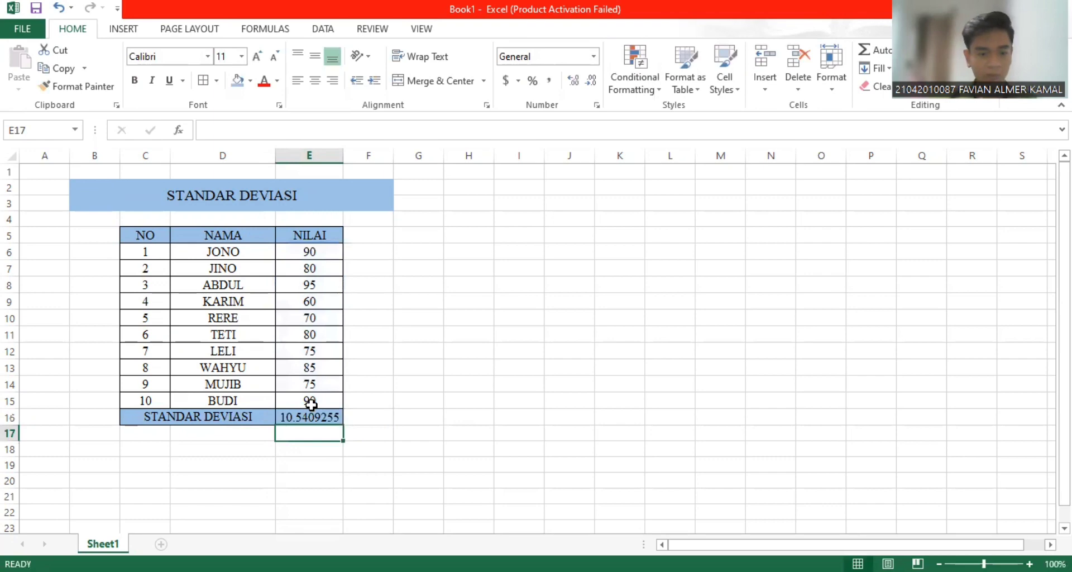
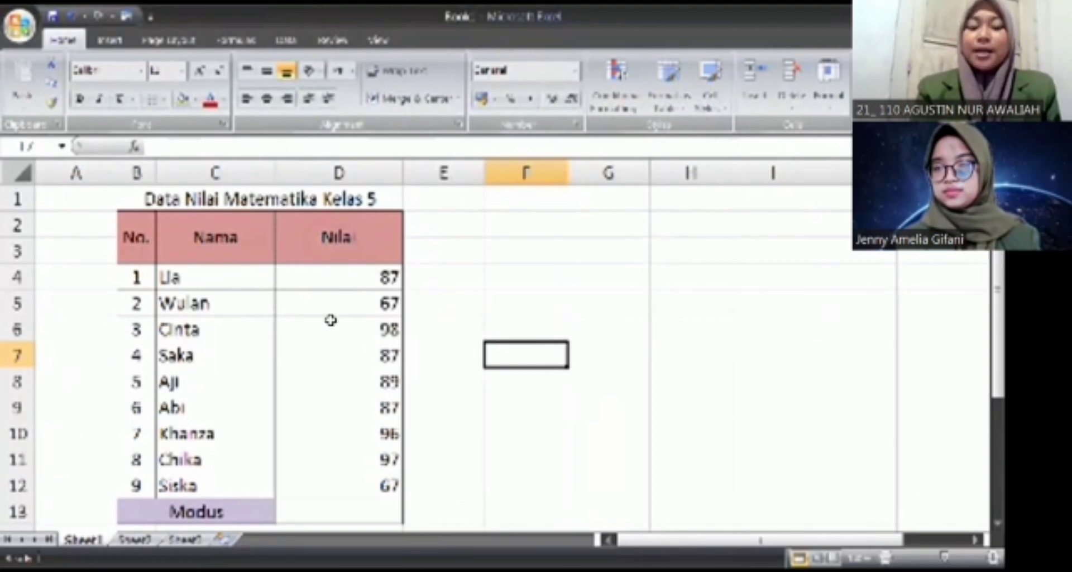
# Enter the formula =MODE(D4:D12) in cell D13 of the Modus row to find the mode of the Nilai column.
pyautogui.click(296, 511)
pyautogui.write('=')
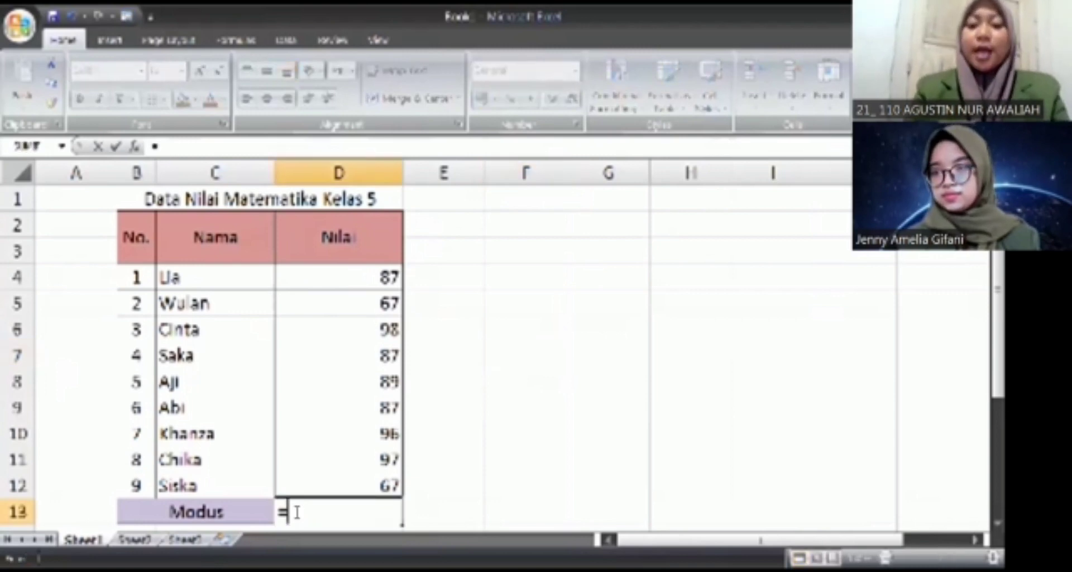
pyautogui.write('MODE(')
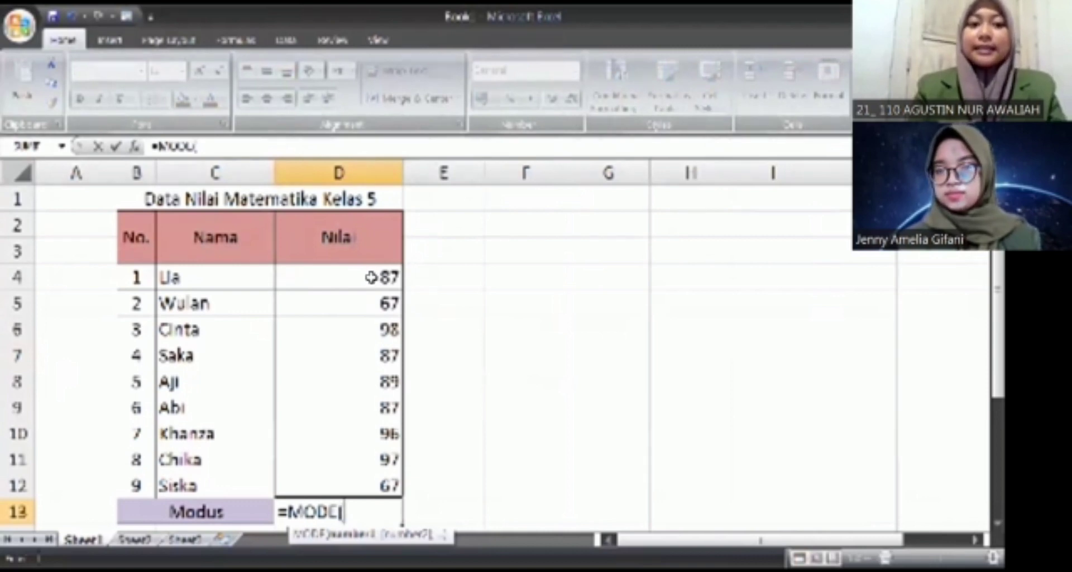
pyautogui.moveTo(371, 276); pyautogui.dragTo(361, 471)
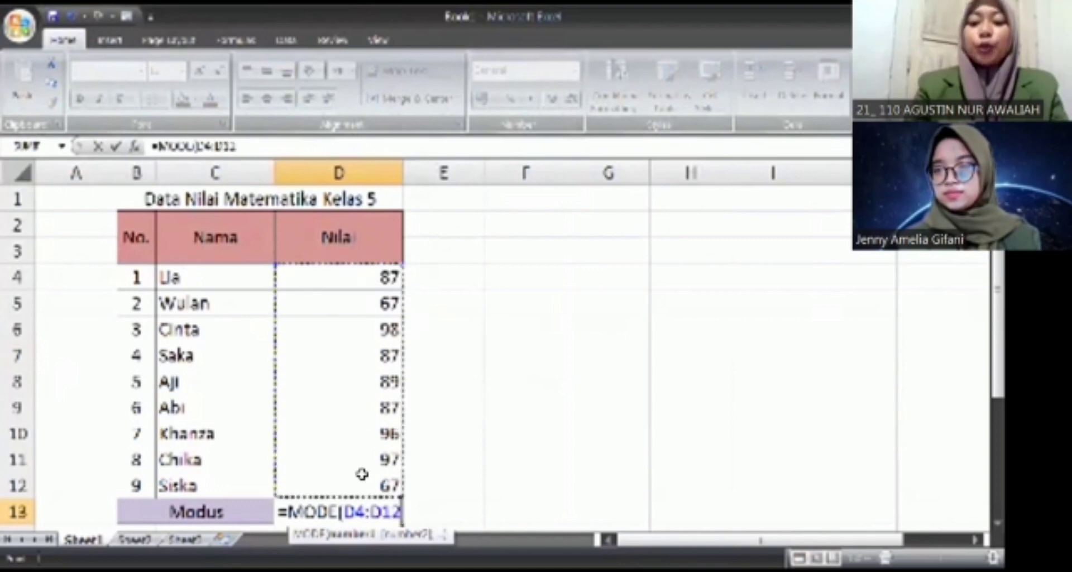
pyautogui.write(')')
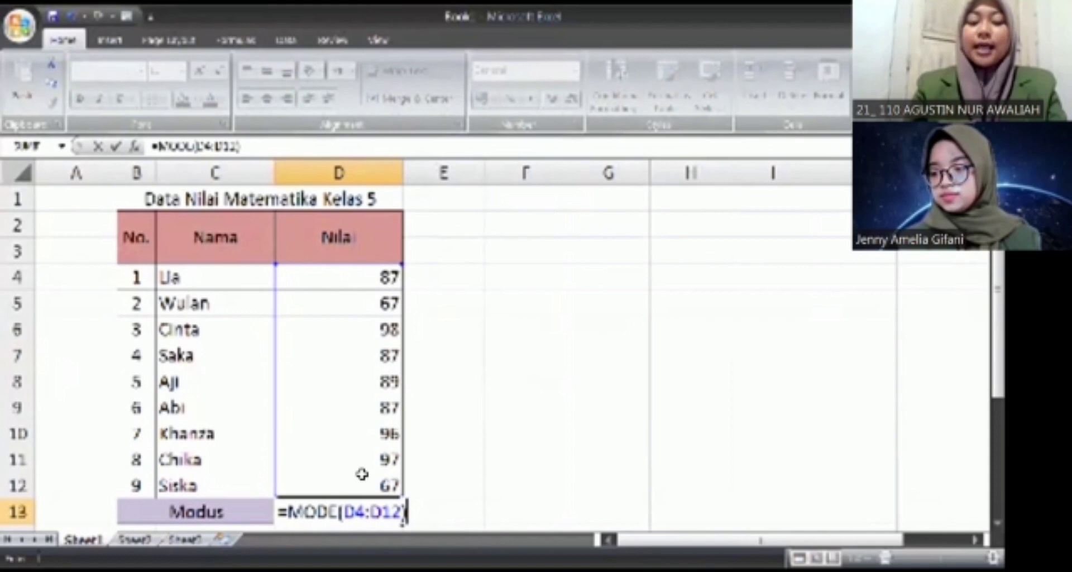
pyautogui.press('Return')
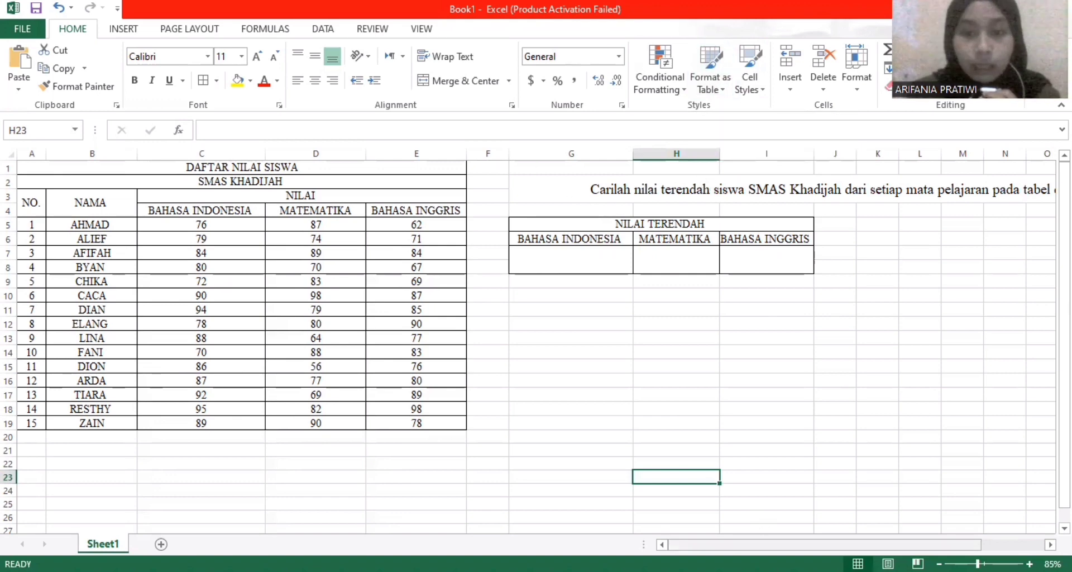
# Enter the formula =MIN(C5:C19) in cell G7 to find the lowest BAHASA INDONESIA score.
pyautogui.moveTo(756, 541)
pyautogui.mouseDown()
pyautogui.moveTo(821, 537)
pyautogui.moveTo(758, 541)
pyautogui.mouseUp()
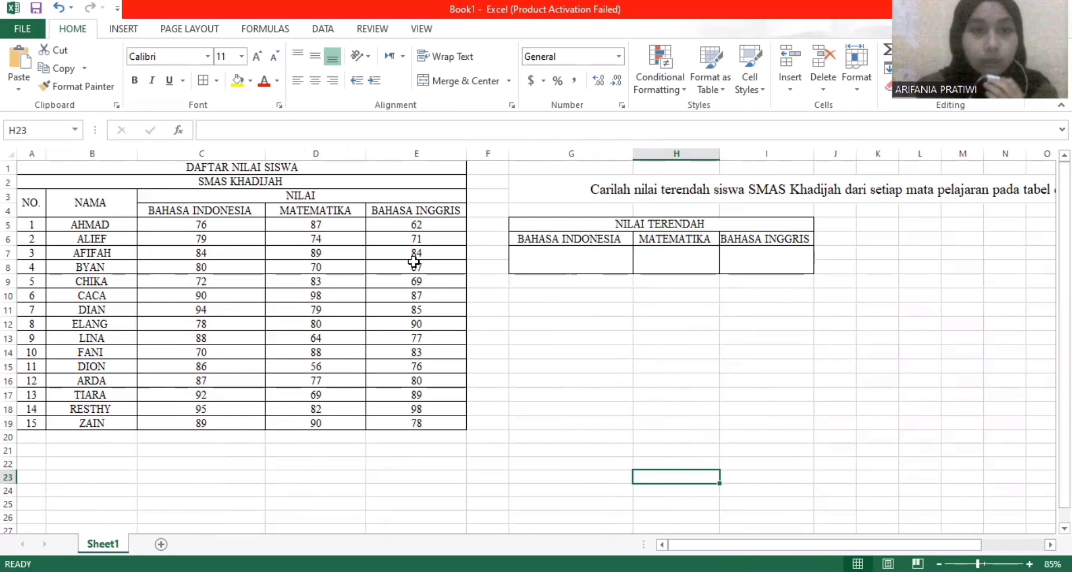
pyautogui.click(235, 218)
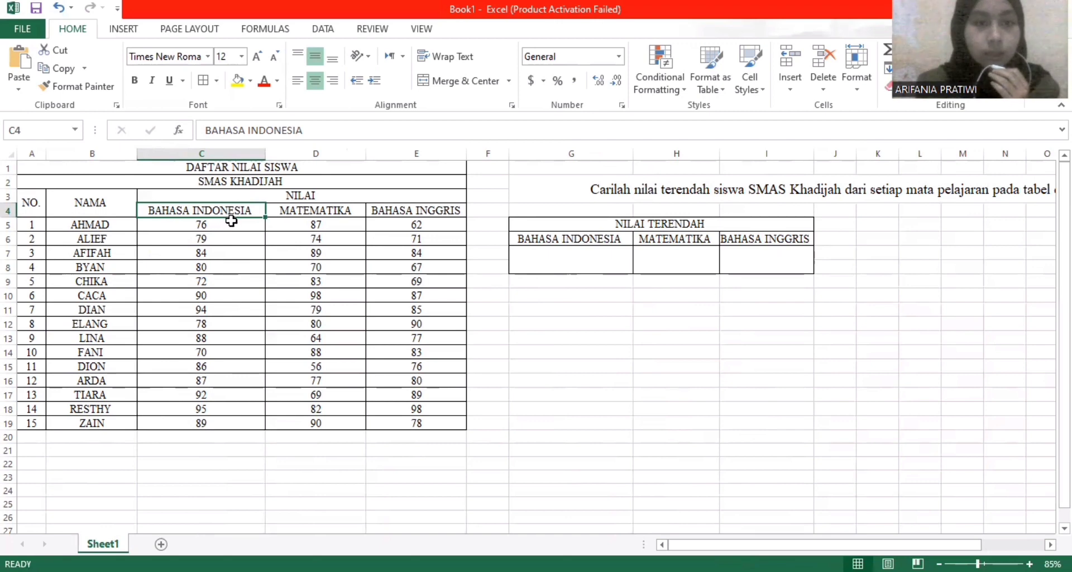
pyautogui.click(533, 267)
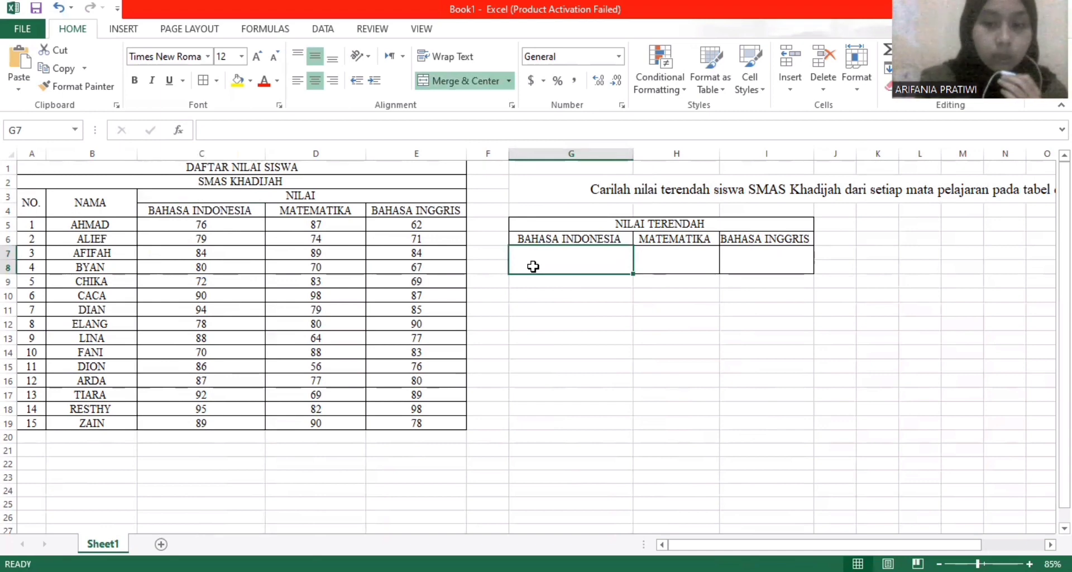
pyautogui.write('=')
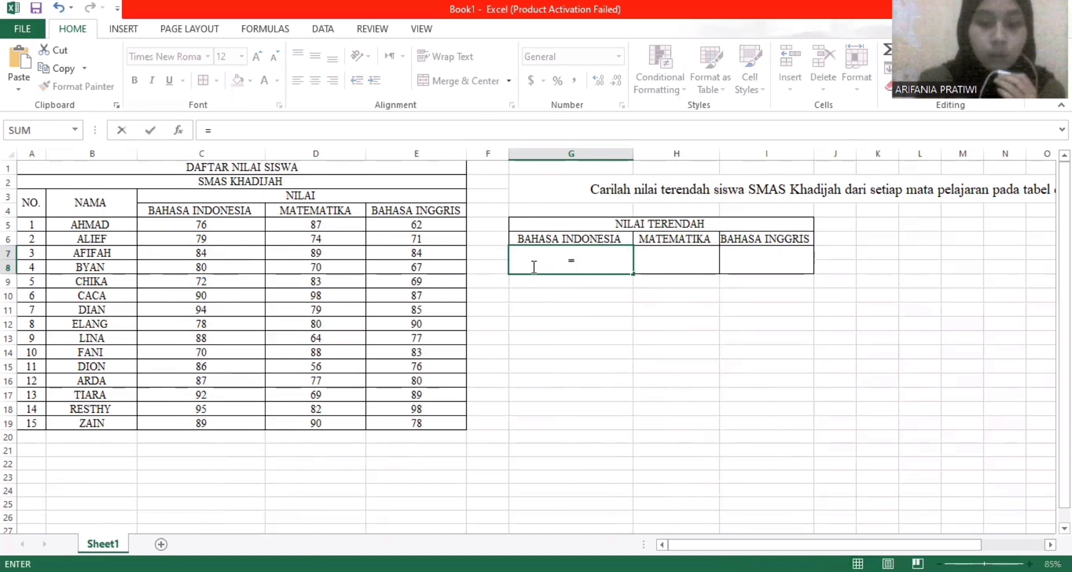
pyautogui.write('M')
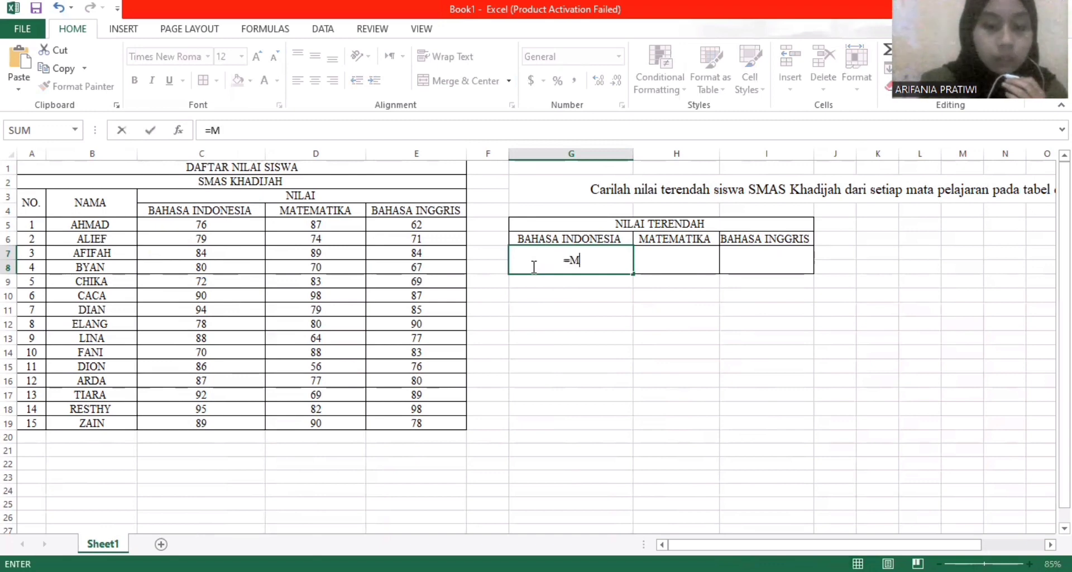
pyautogui.write('IN')
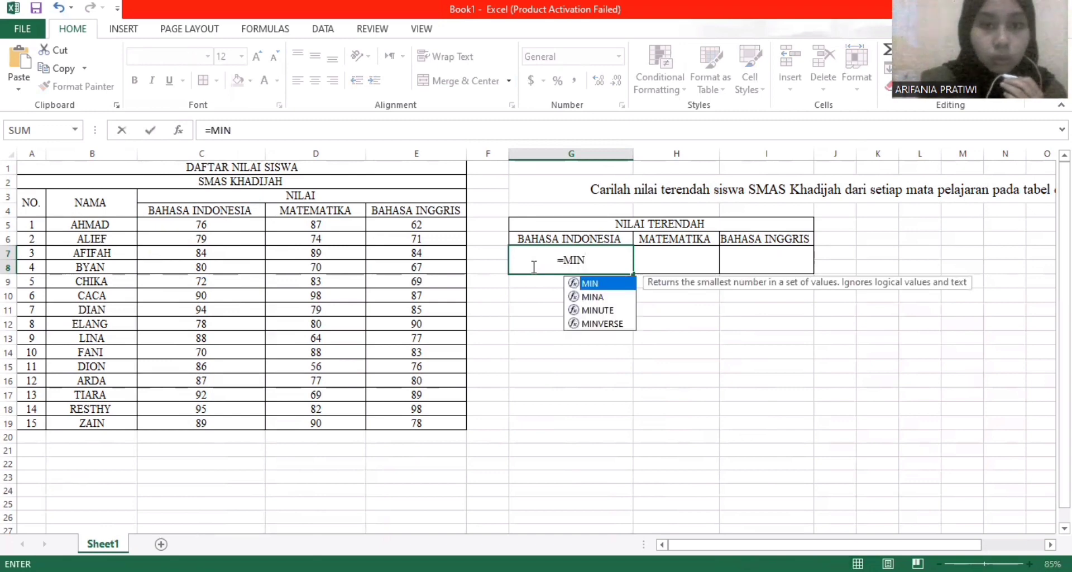
pyautogui.write('(')
pyautogui.click(230, 230)
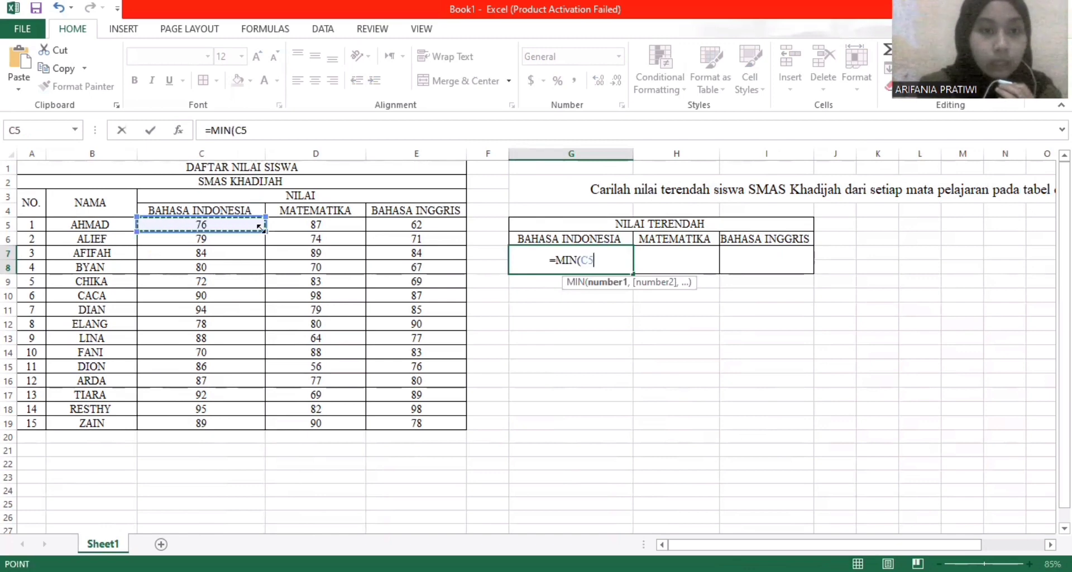
pyautogui.moveTo(262, 227); pyautogui.dragTo(251, 434)
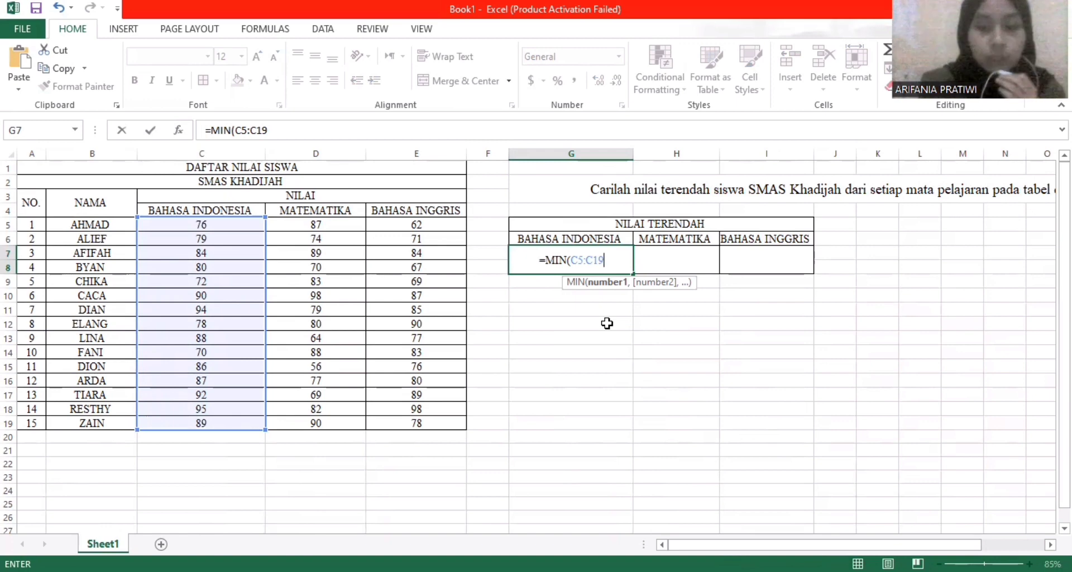
pyautogui.write(')')
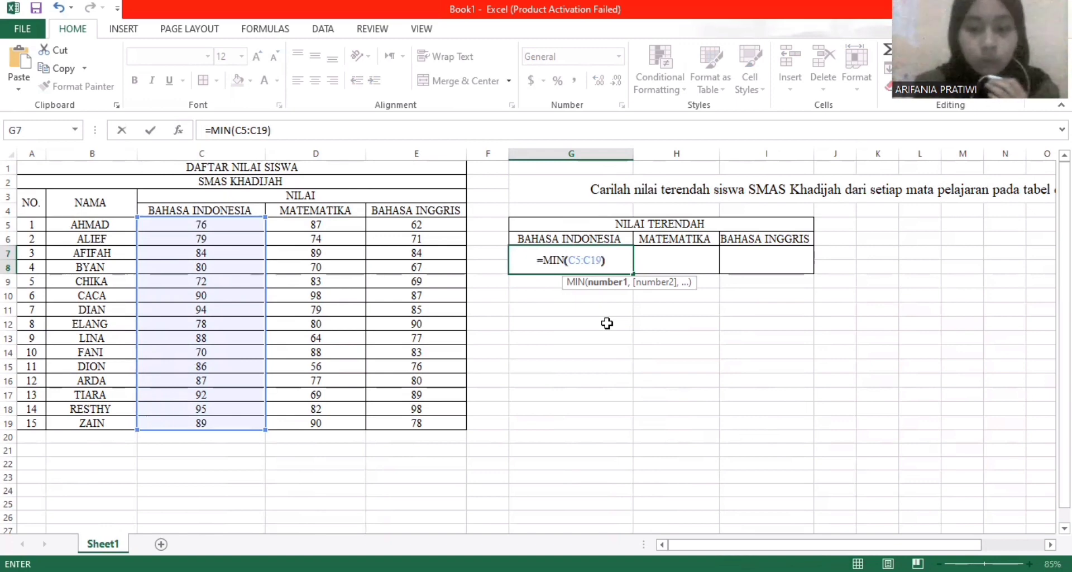
pyautogui.press('Return')
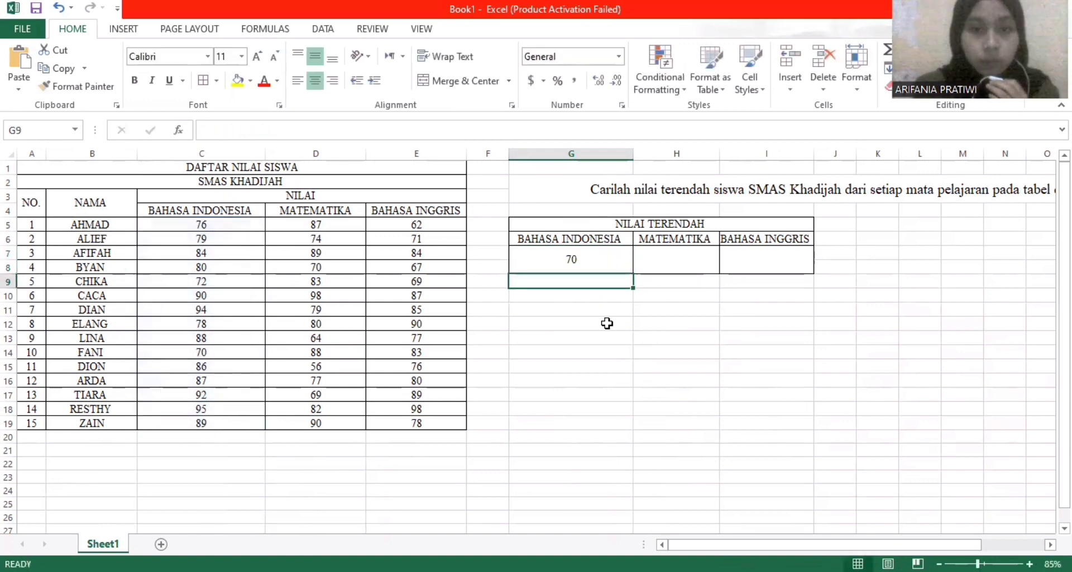
pyautogui.click(582, 260)
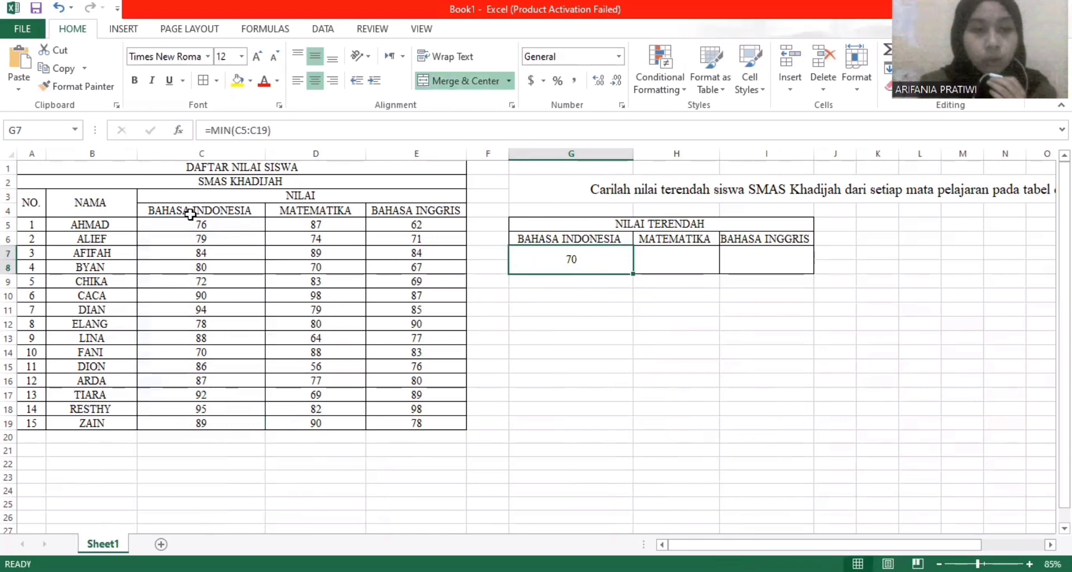
# Enter the formula =MIN(D5:D19) in cell H7 to find the lowest MATEMATIKA score.
pyautogui.click(673, 262)
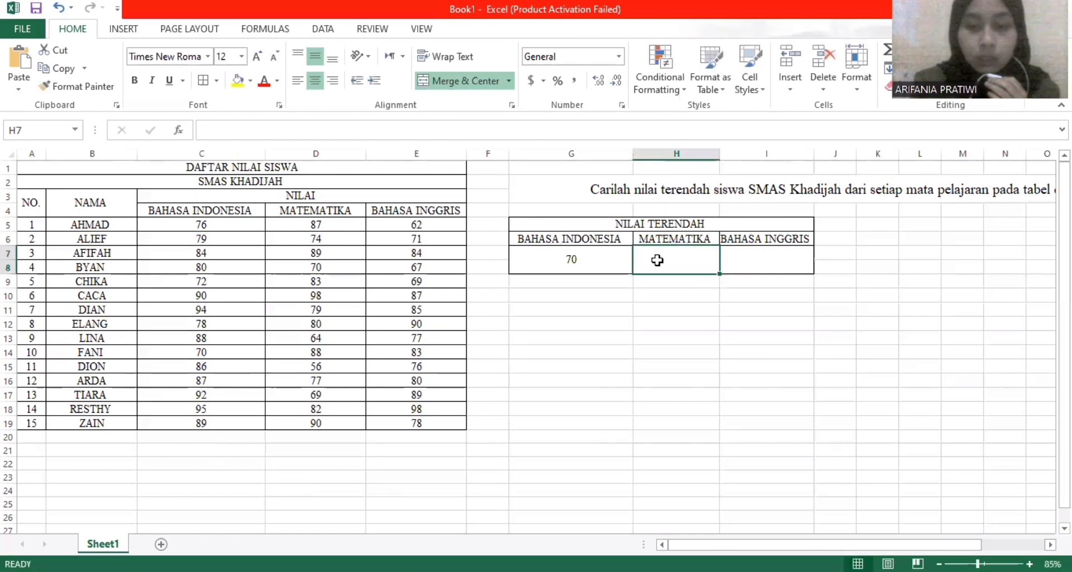
pyautogui.write('=M')
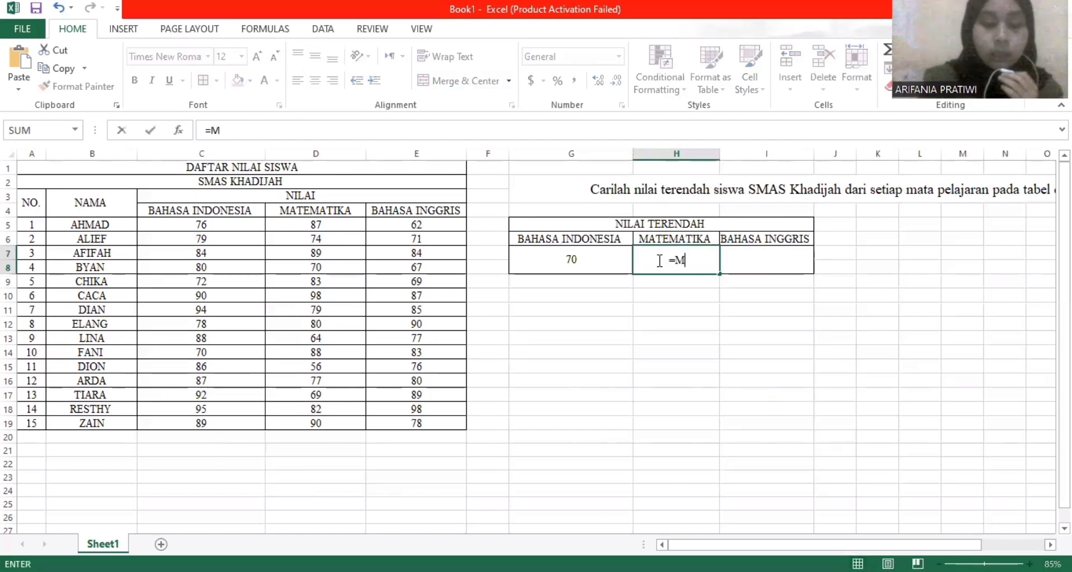
pyautogui.write('IN')
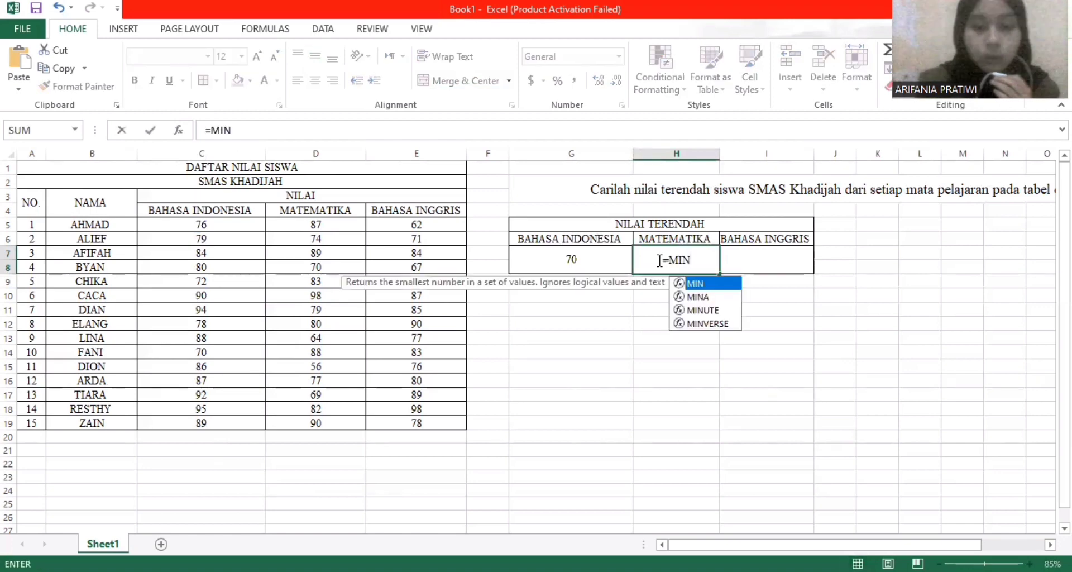
pyautogui.write('(')
pyautogui.click(335, 225)
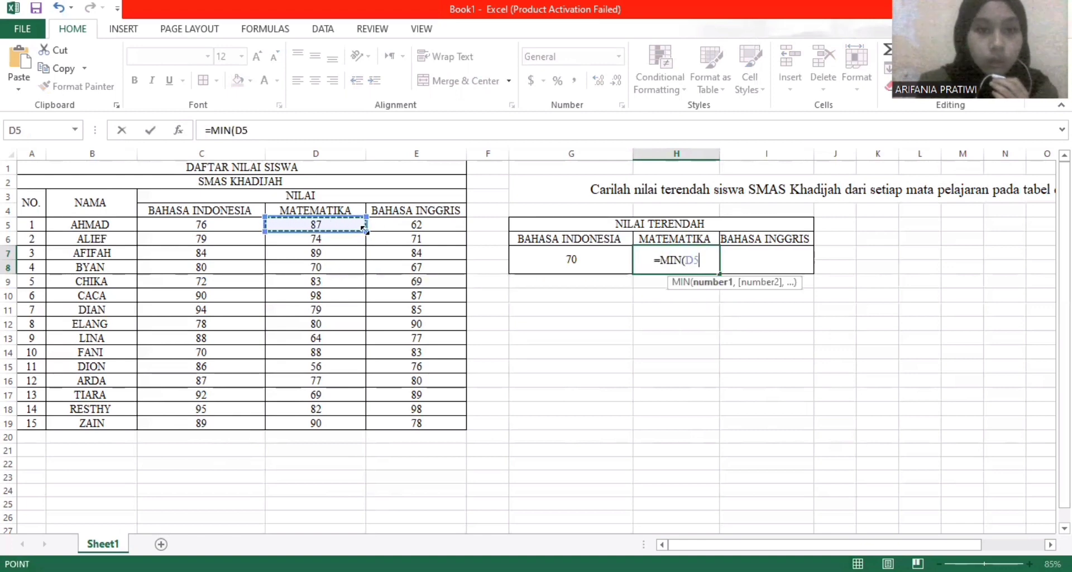
pyautogui.moveTo(363, 227); pyautogui.dragTo(354, 433)
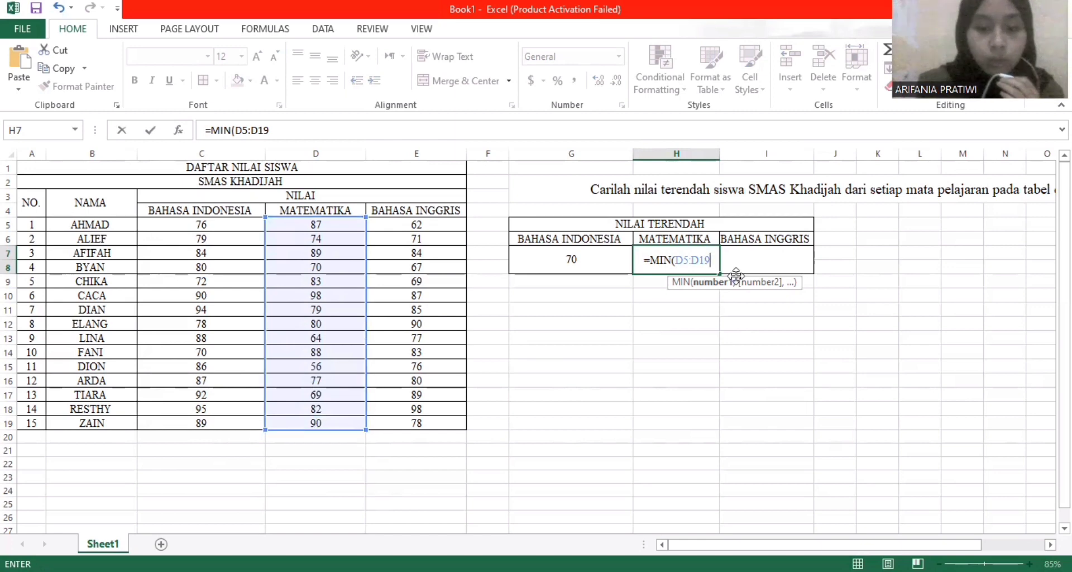
pyautogui.write(')')
pyautogui.hotkey('ctrl', 'Return')
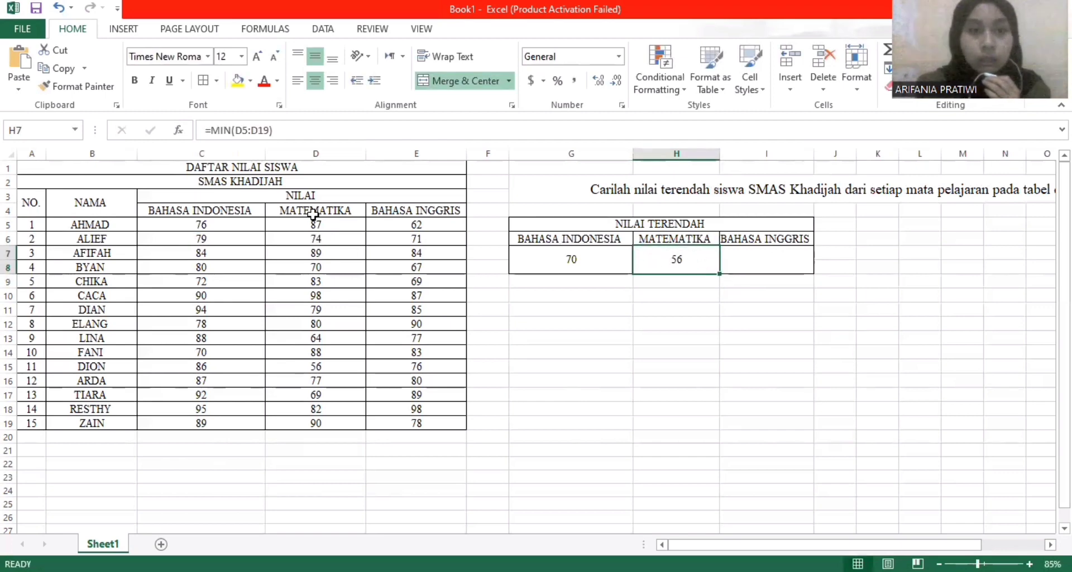
# Enter the formula =MIN(E5:E19) in cell I7 to find the lowest BAHASA INGGRIS score.
pyautogui.click(771, 267)
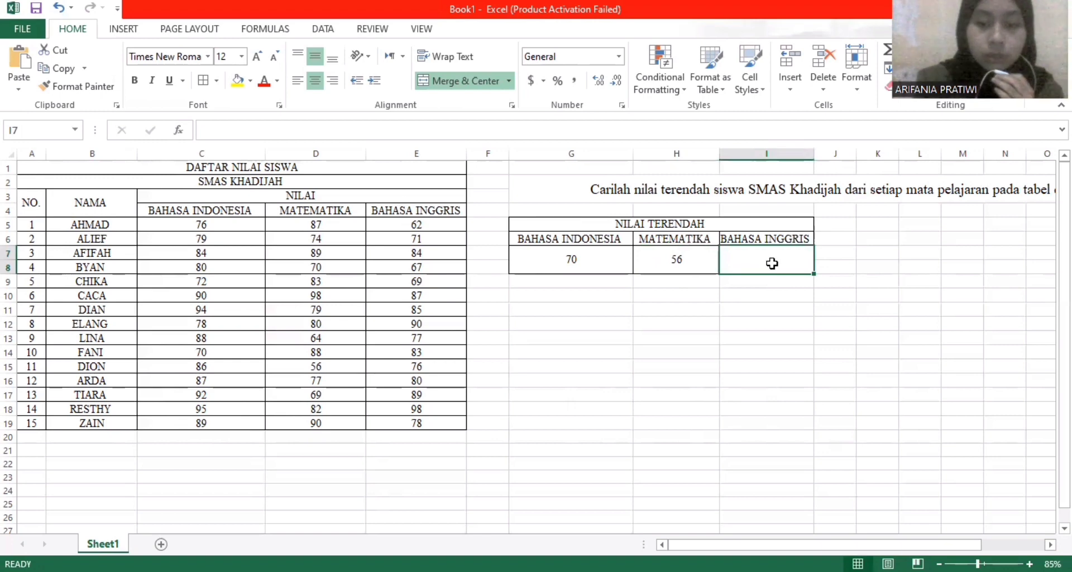
pyautogui.write('=M')
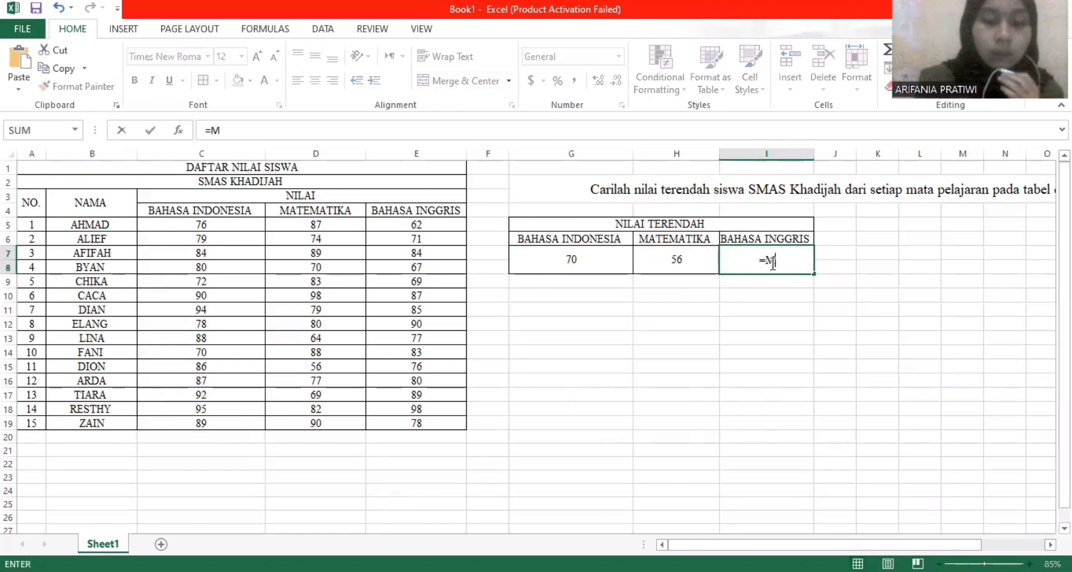
pyautogui.write('IN')
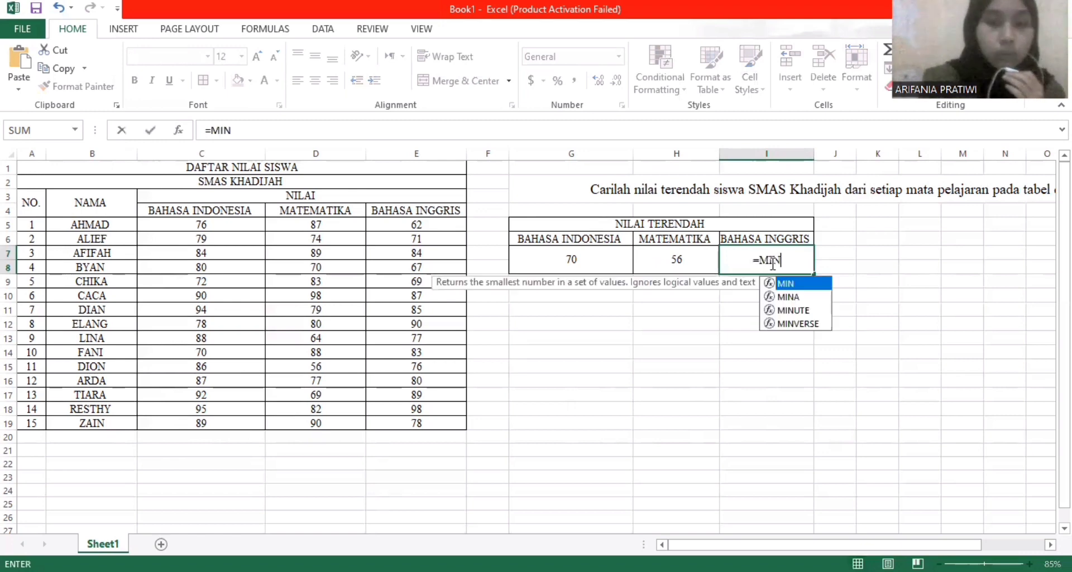
pyautogui.write('(')
pyautogui.click(447, 224)
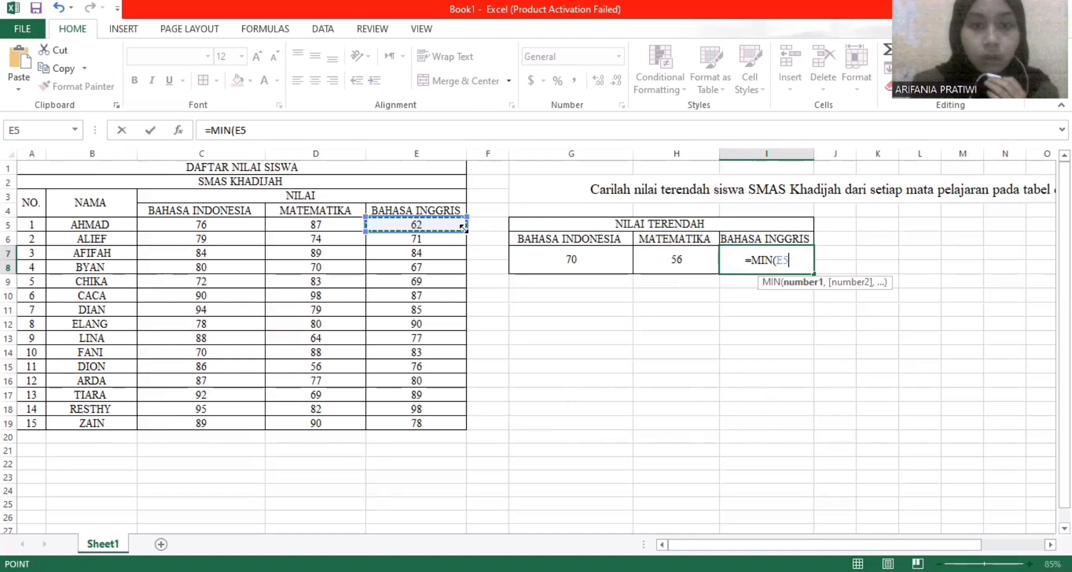
pyautogui.moveTo(462, 227); pyautogui.dragTo(455, 424)
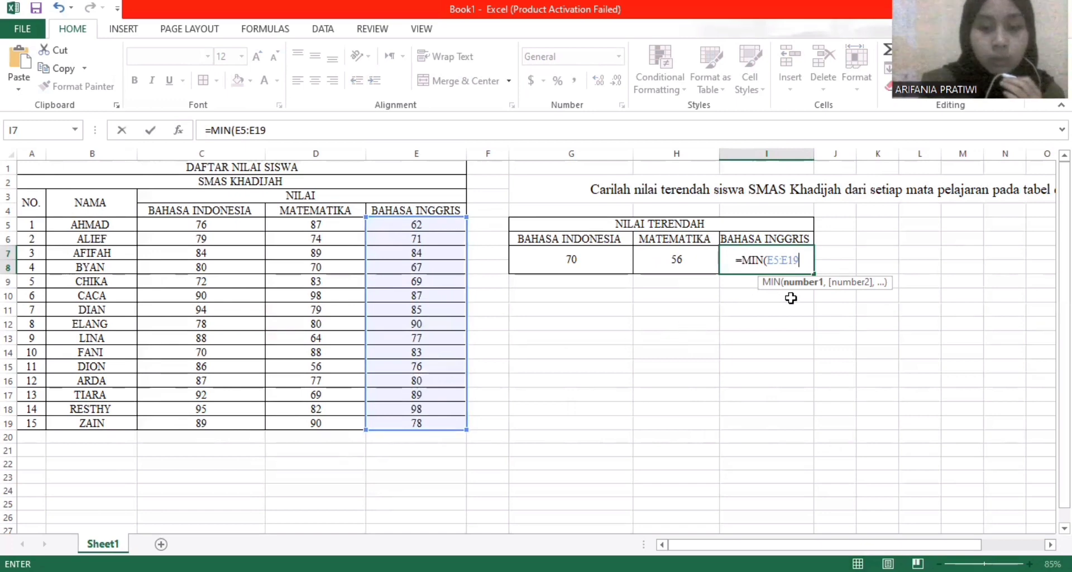
pyautogui.write(')')
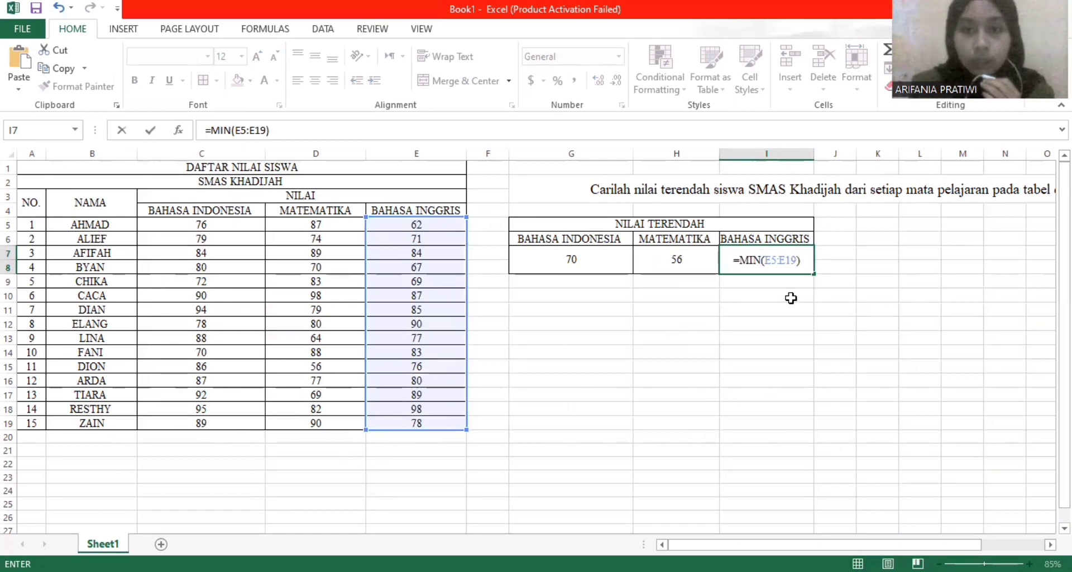
pyautogui.press('Return')
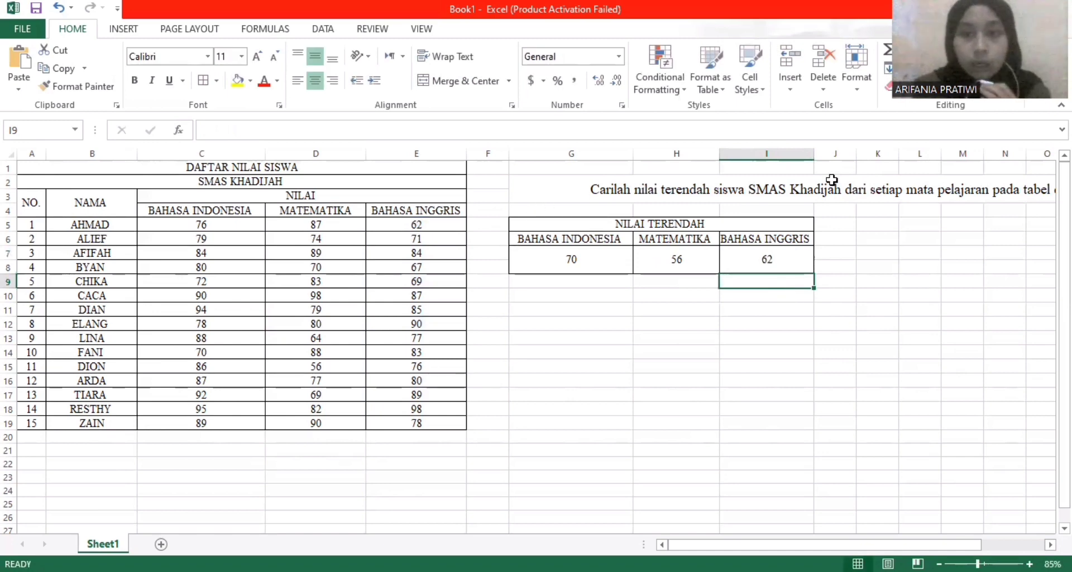
# Compare each result in the NILAI TERENDAH table with the matching score in its subject column of the student list.
pyautogui.click(518, 263)
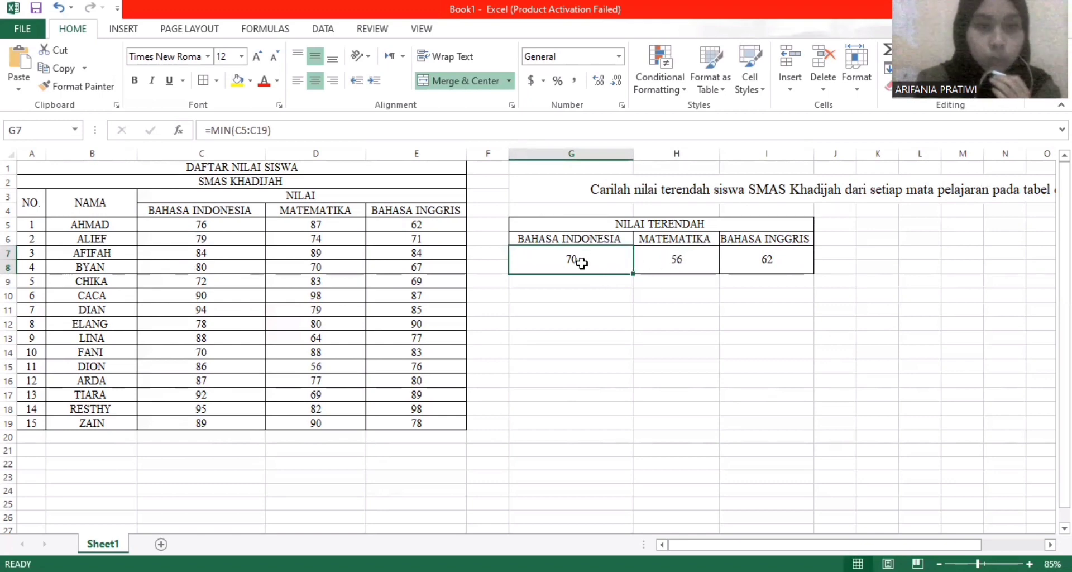
pyautogui.click(145, 354)
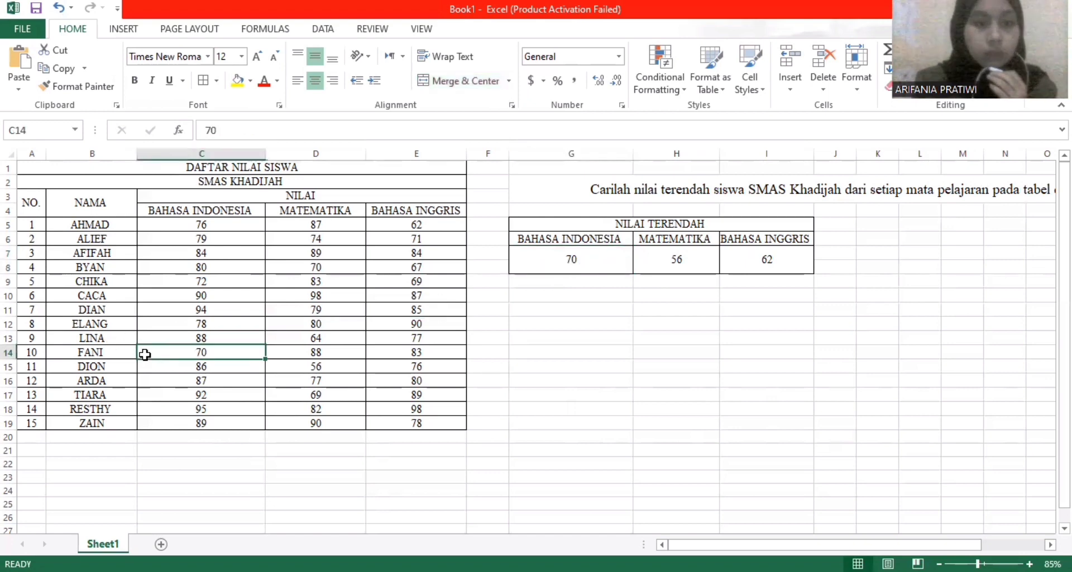
pyautogui.click(96, 354)
pyautogui.click(189, 348)
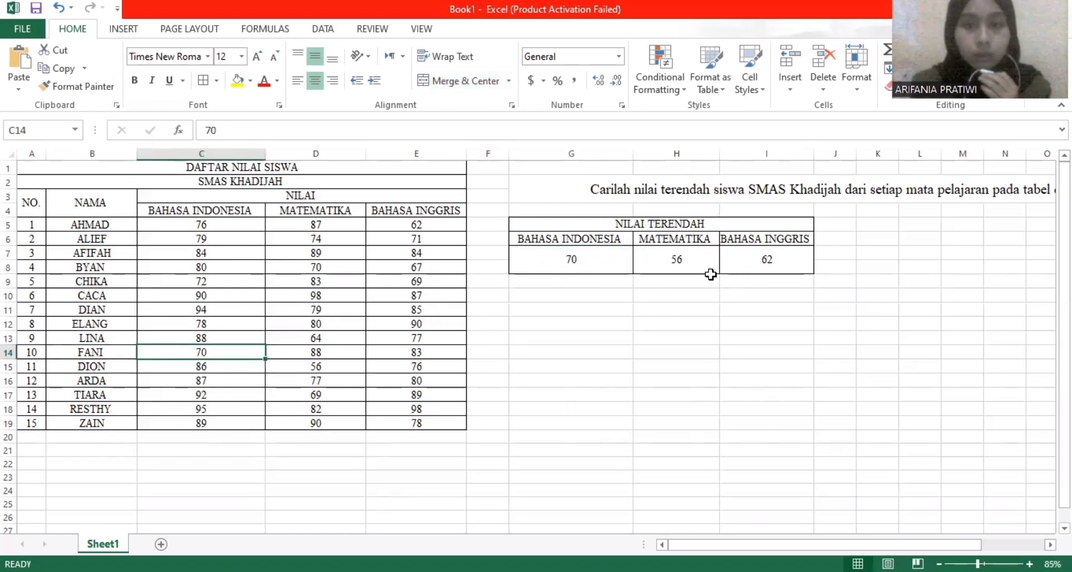
pyautogui.click(684, 260)
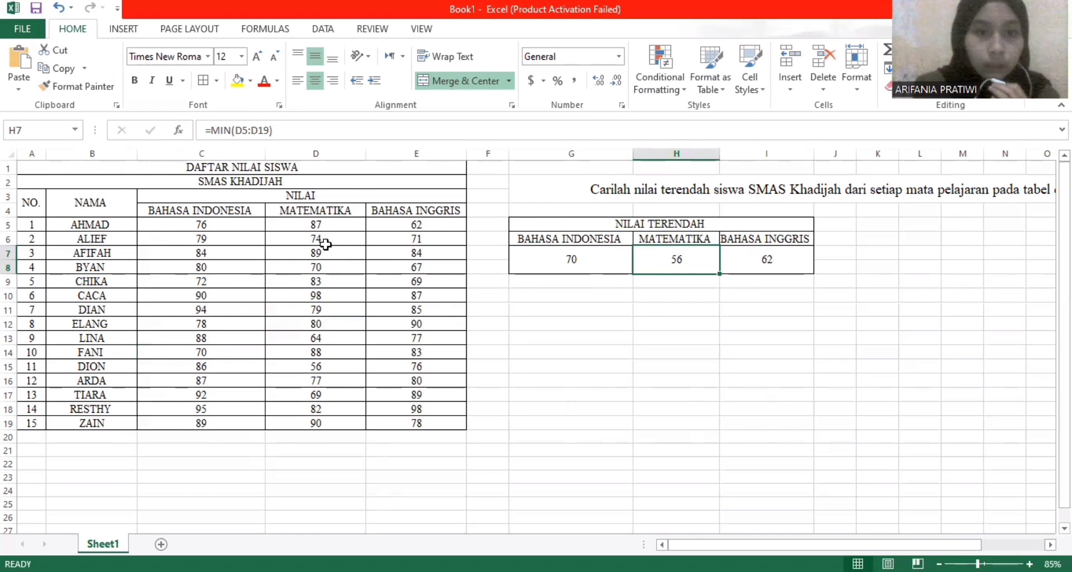
pyautogui.click(316, 368)
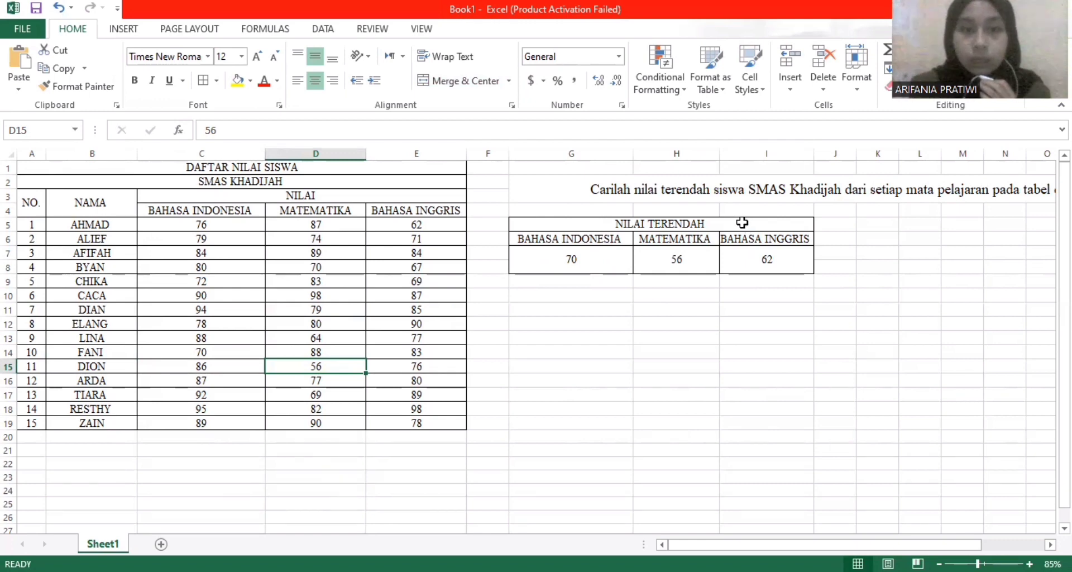
pyautogui.click(764, 261)
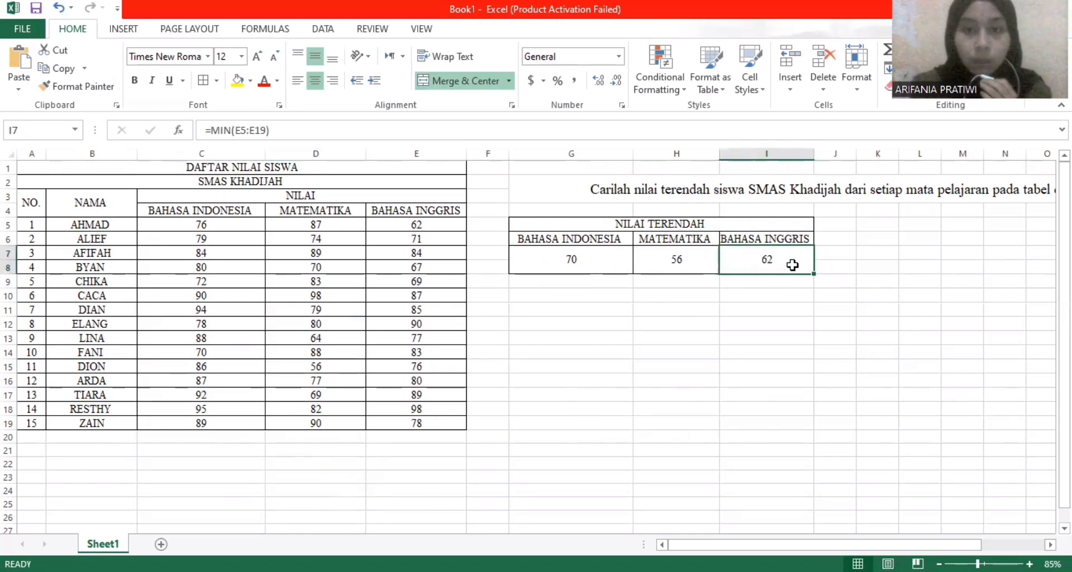
pyautogui.click(414, 224)
# Highlight the lowest score of each subject, cells C14, D15 and E5, with a yellow fill.
pyautogui.click(199, 351)
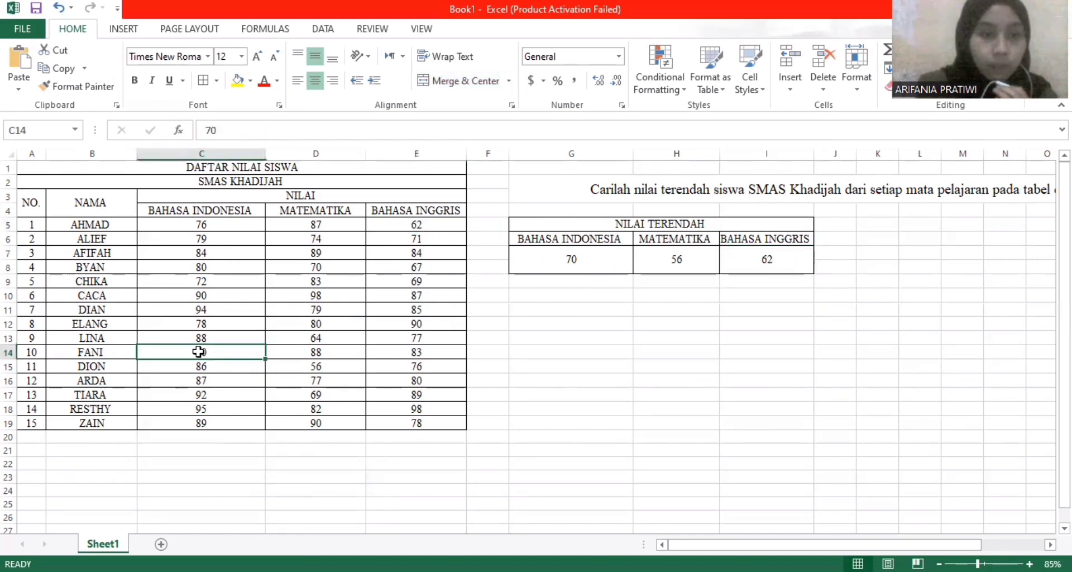
pyautogui.click(252, 86)
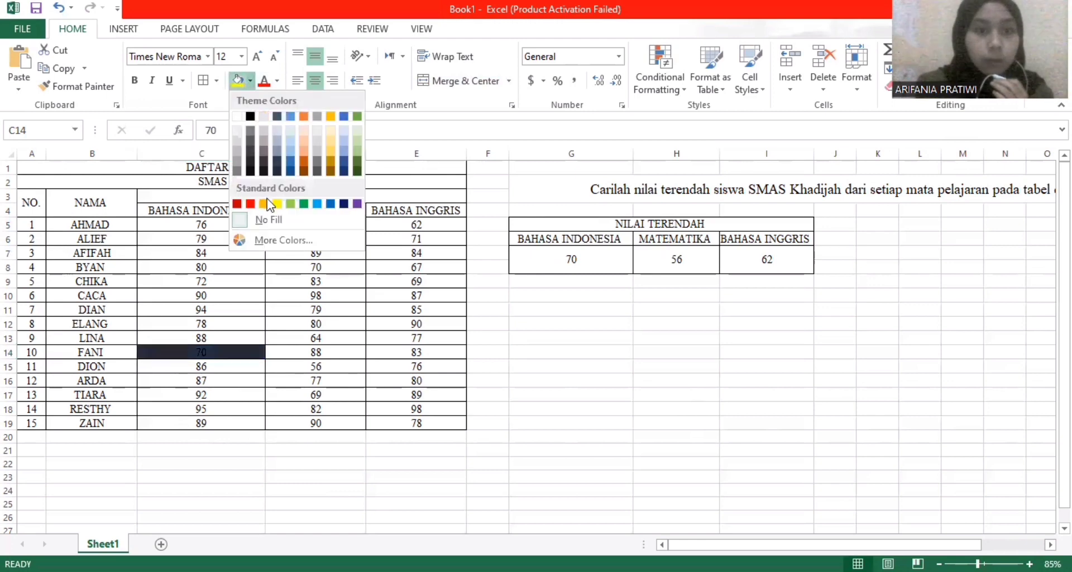
pyautogui.click(333, 361)
pyautogui.click(330, 363)
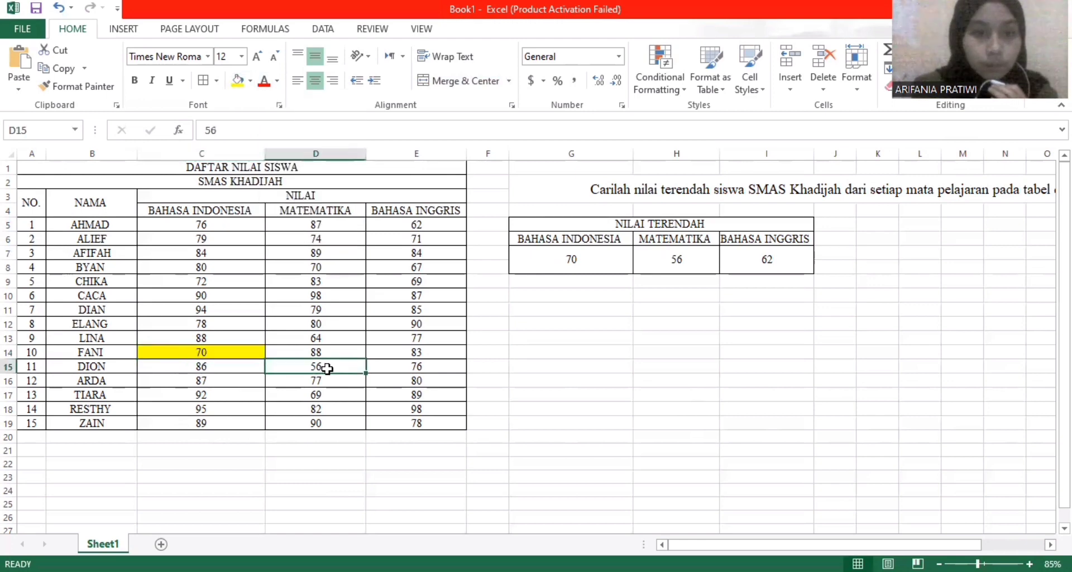
pyautogui.click(239, 81)
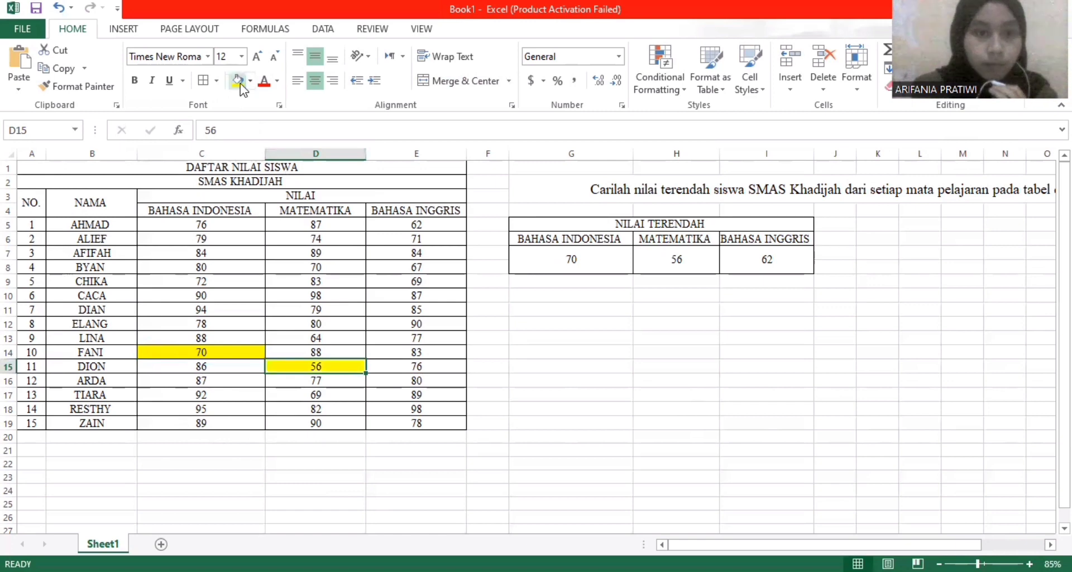
pyautogui.click(422, 225)
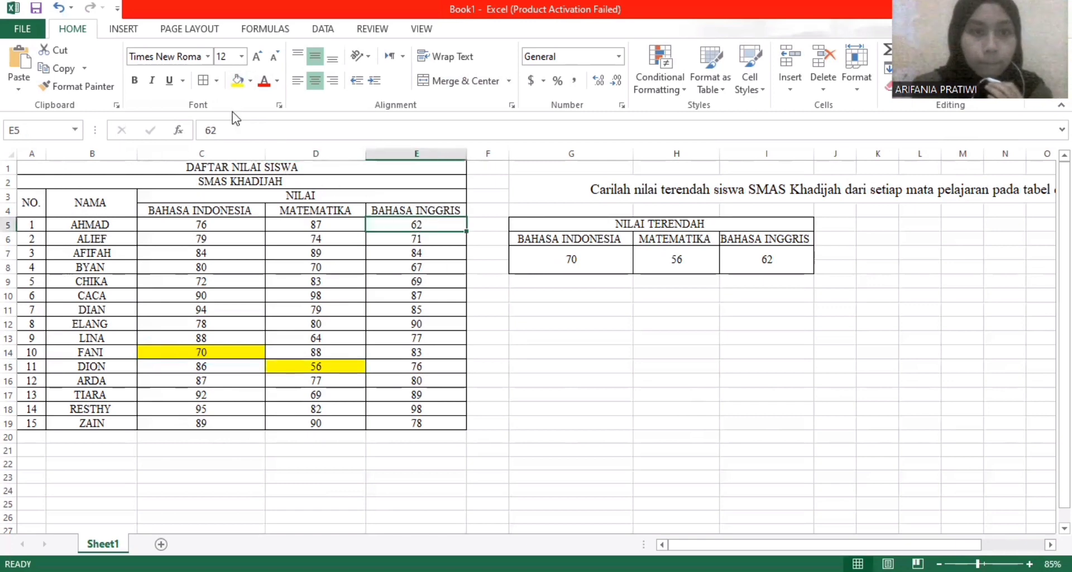
pyautogui.click(238, 81)
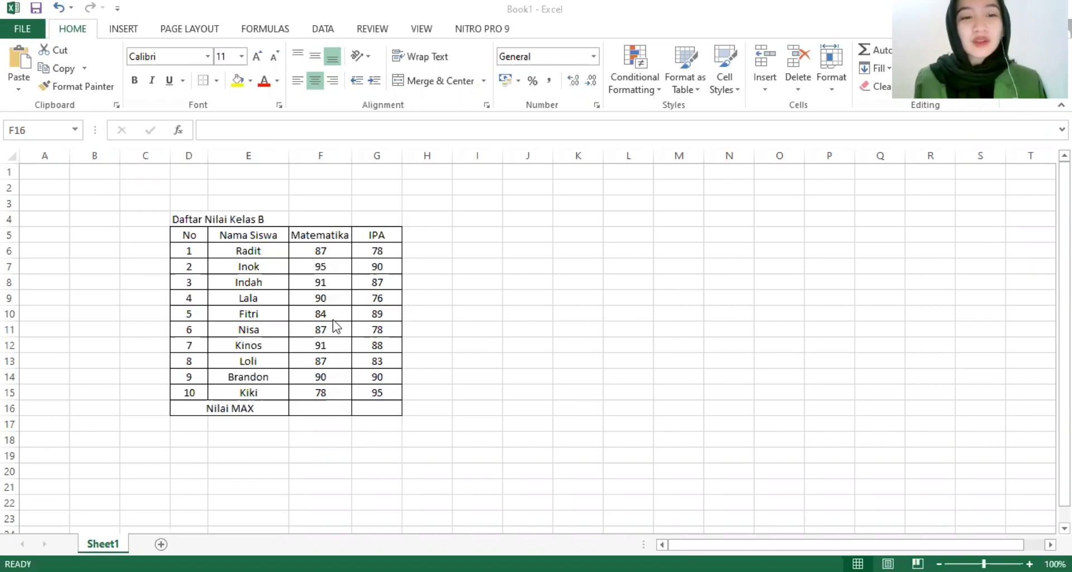
# Enter the formula =MAX(F6:F15) in cell F16 of the Nilai MAX row to find the highest Matematika score.
pyautogui.click(316, 411)
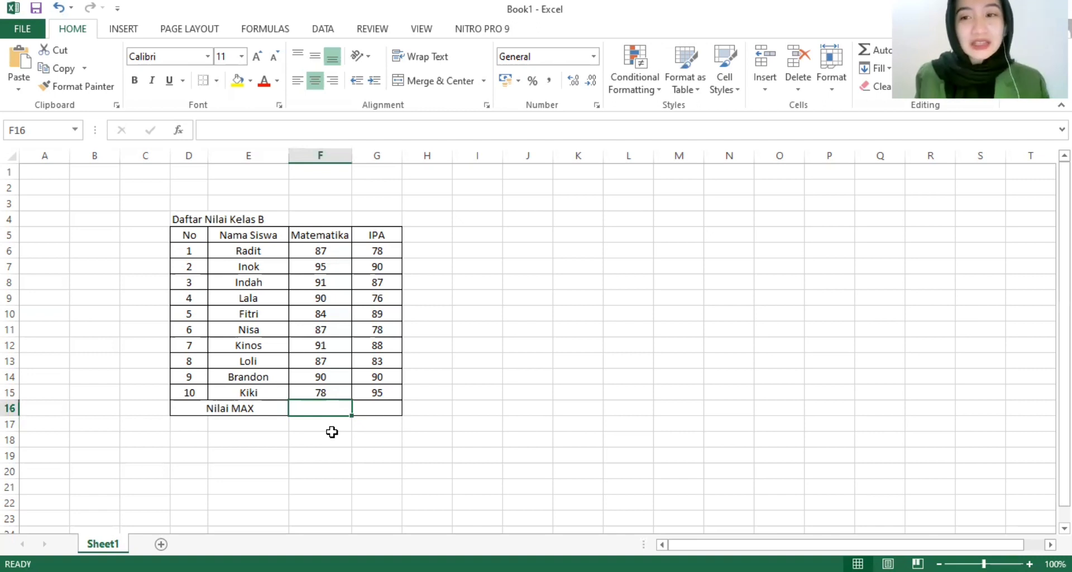
pyautogui.write('=')
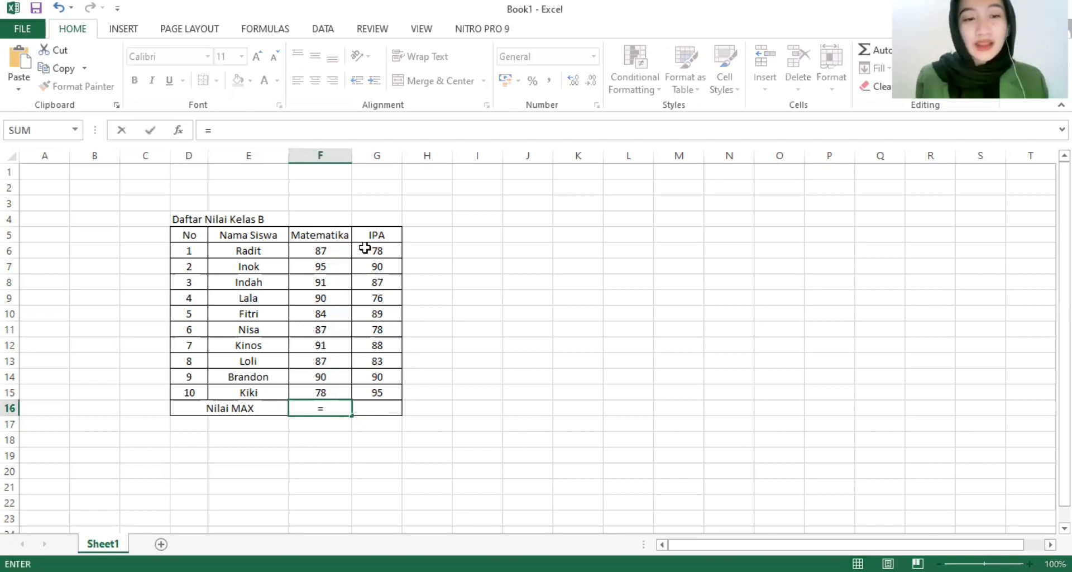
pyautogui.write('max(')
pyautogui.click(304, 250)
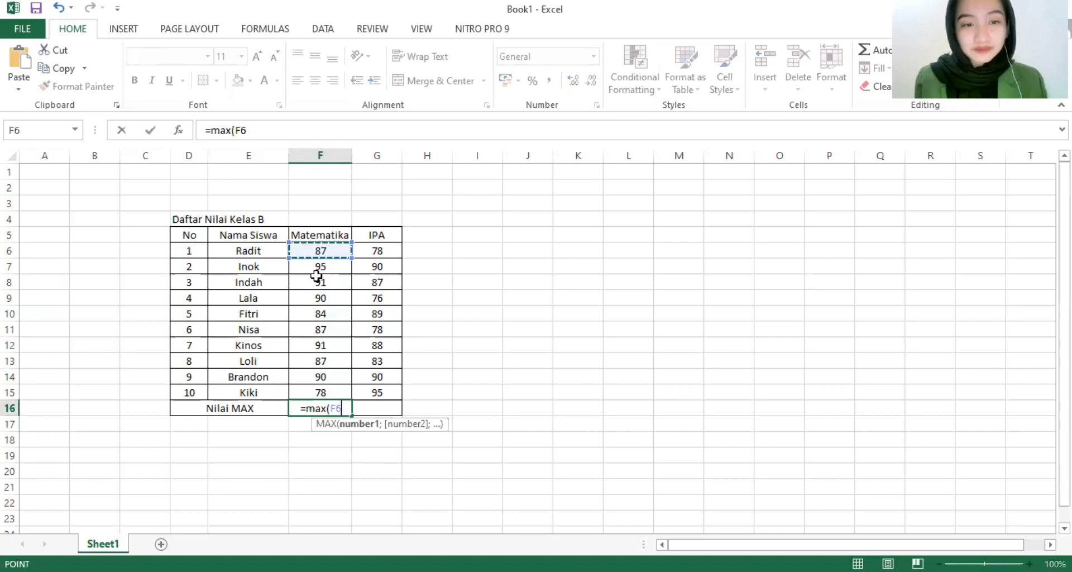
pyautogui.keyDown('shift'); pyautogui.click(324, 390); pyautogui.keyUp('shift')
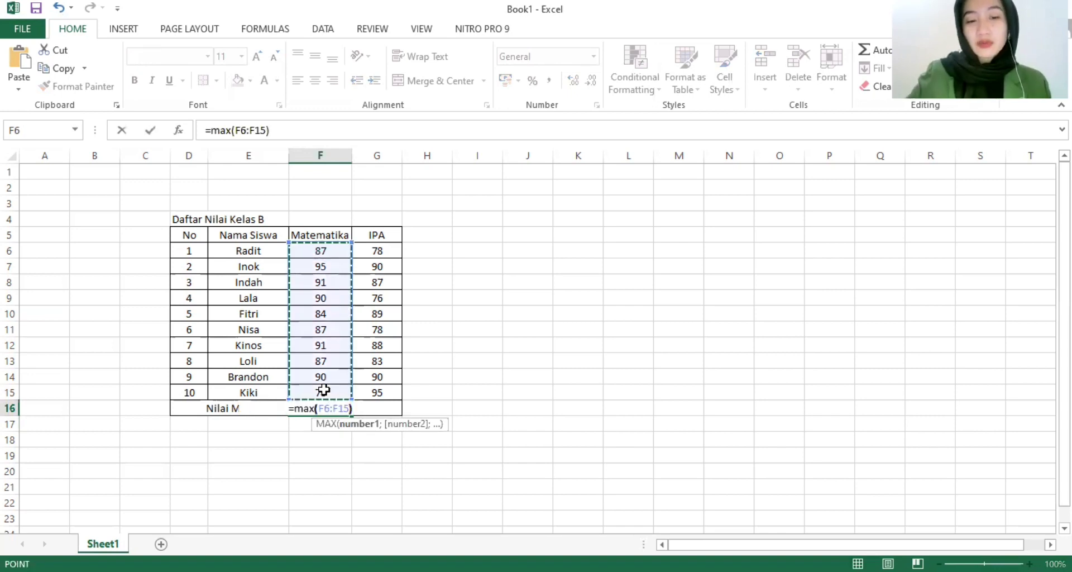
pyautogui.press('Return')
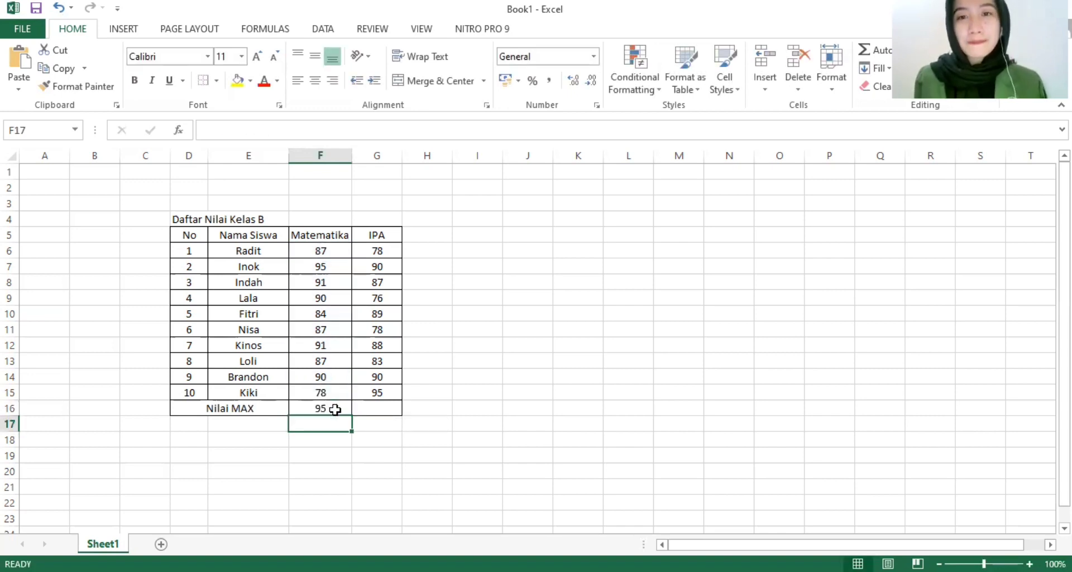
pyautogui.click(335, 409)
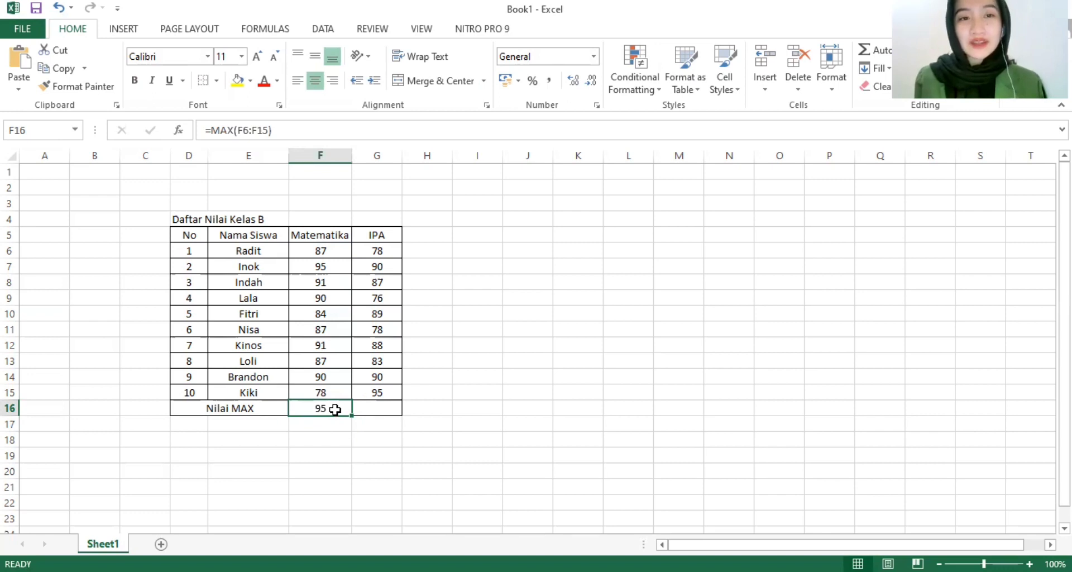
# Enter a MAX formula over the IPA scores G6:G15 in cell G16 of the Nilai MAX row.
pyautogui.click(365, 409)
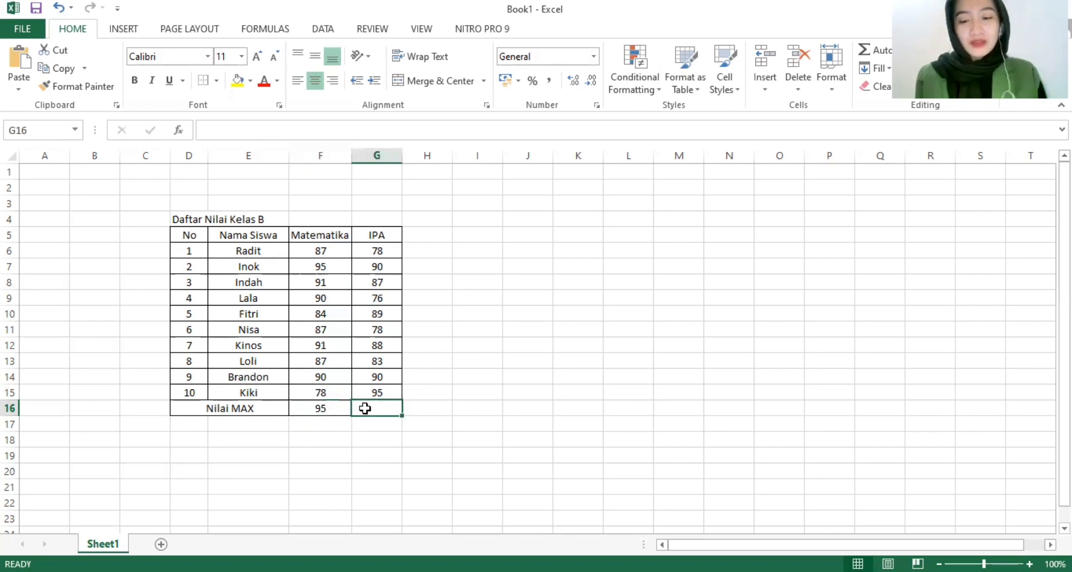
pyautogui.write('=')
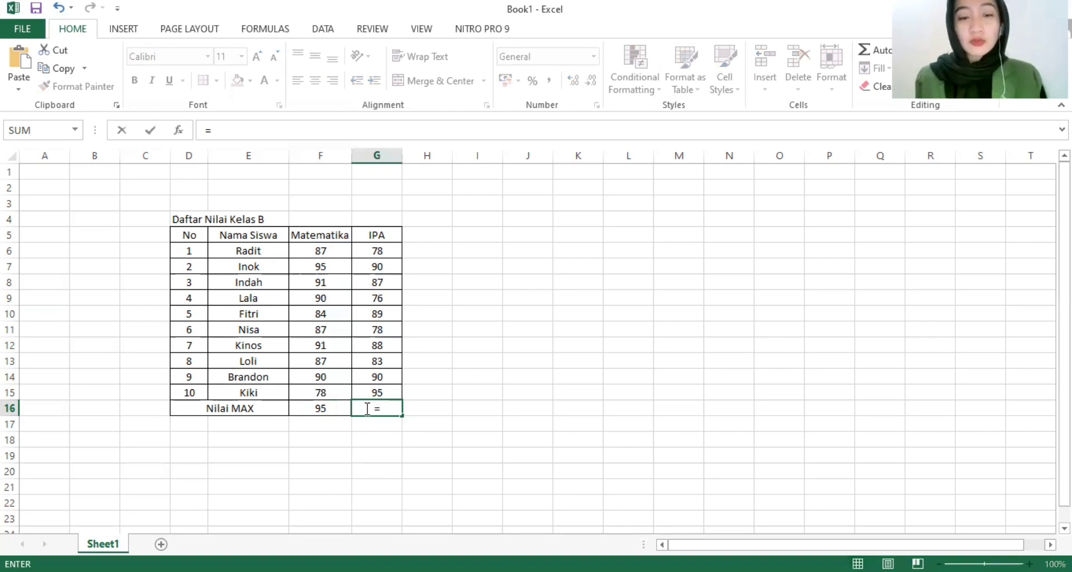
pyautogui.write('max(')
pyautogui.click(374, 251)
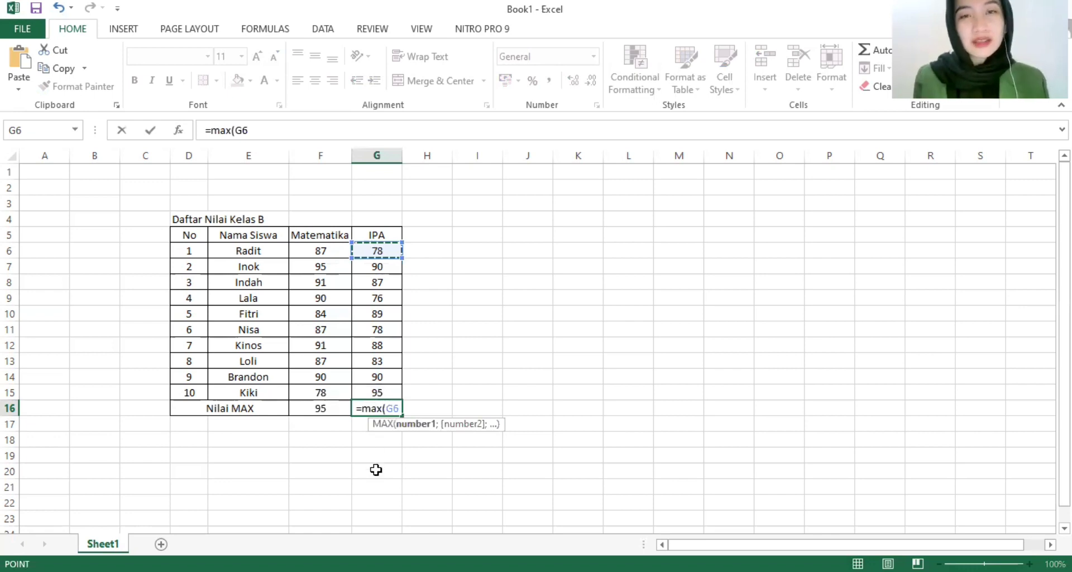
pyautogui.press('Return')
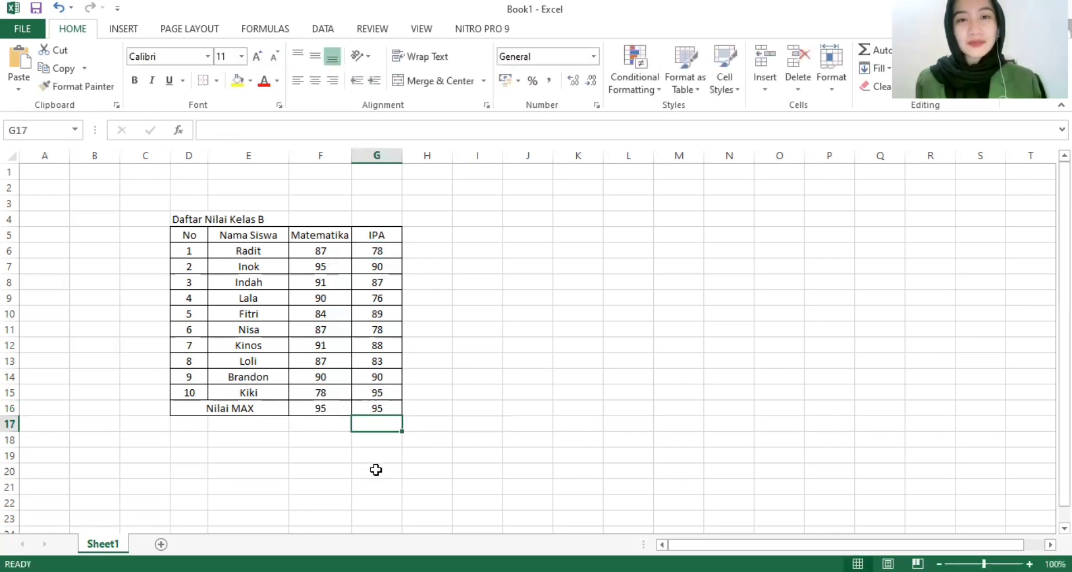
pyautogui.click(418, 234)
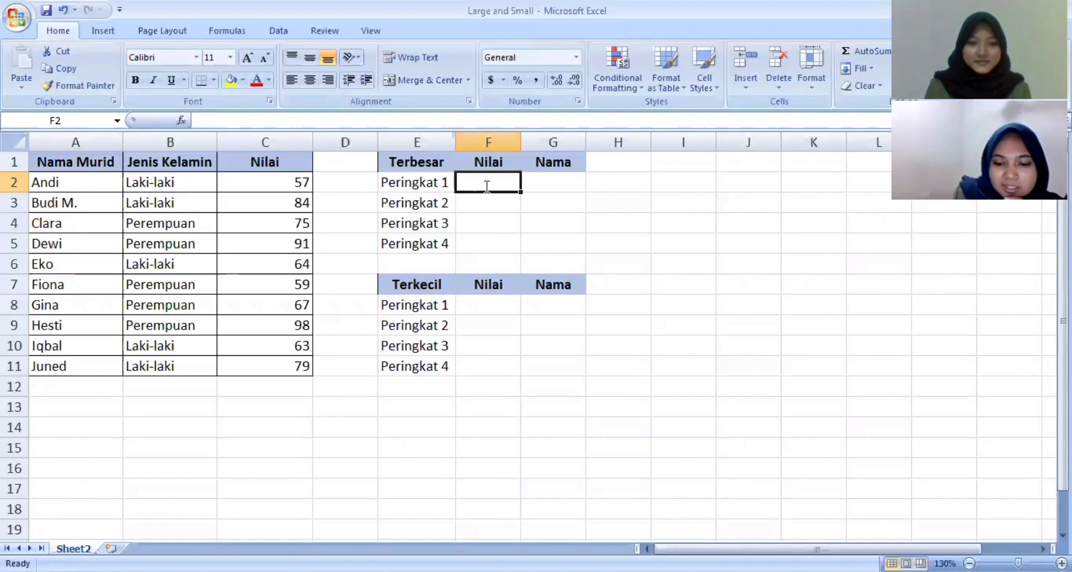
# Enter the formula =LARGE($C$2:$C$11,1) in cell F2 for Peringkat 1 of the Terbesar table.
pyautogui.write('=')
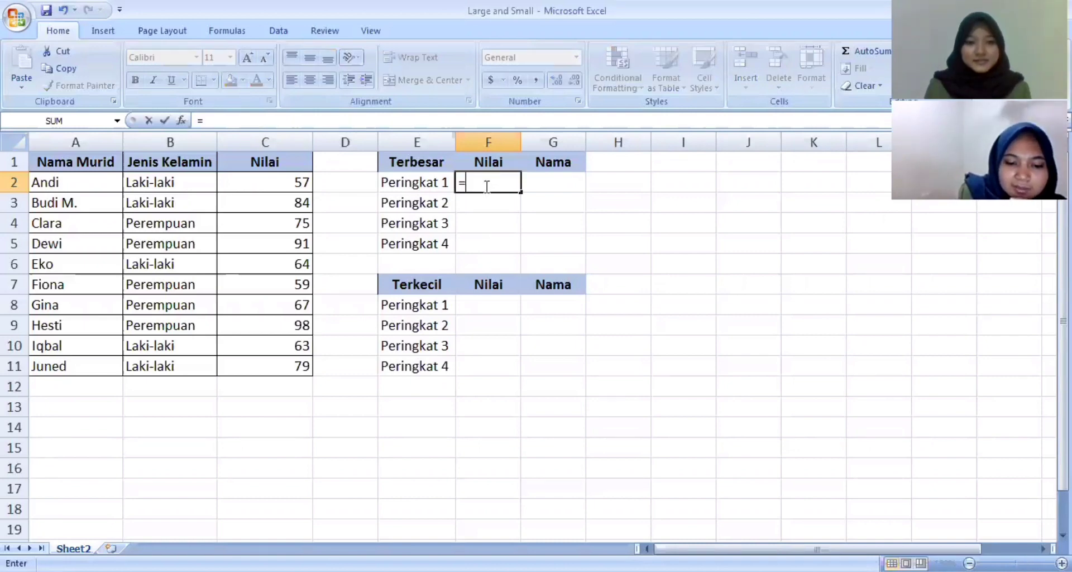
pyautogui.write('large')
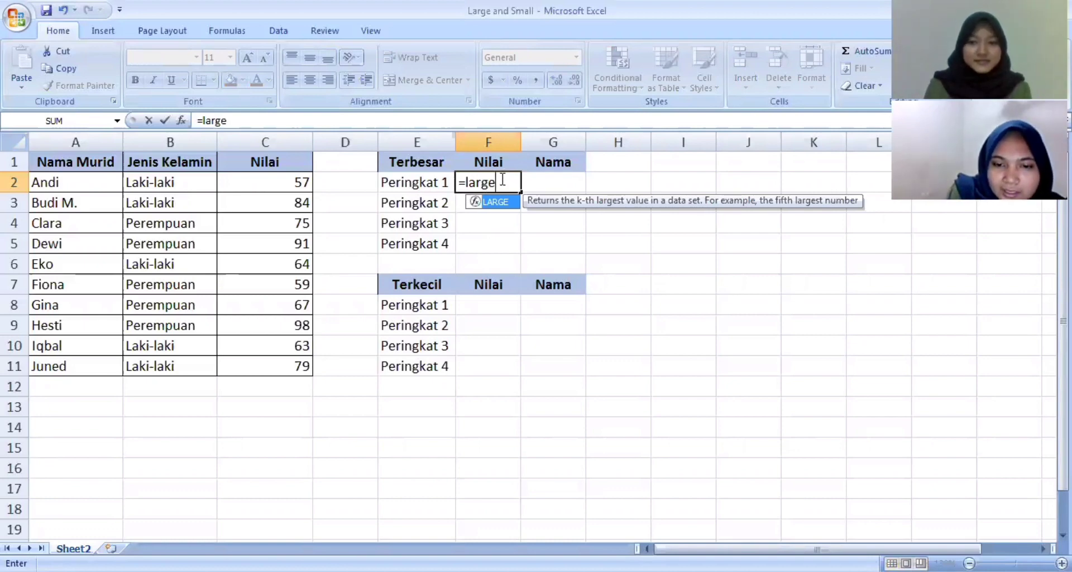
pyautogui.write('(')
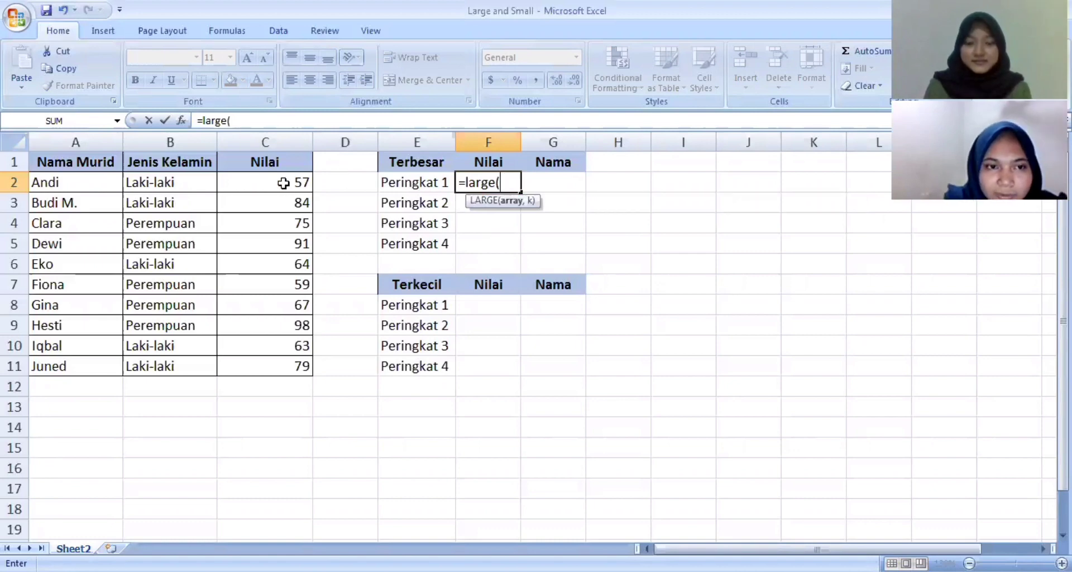
pyautogui.click(284, 183)
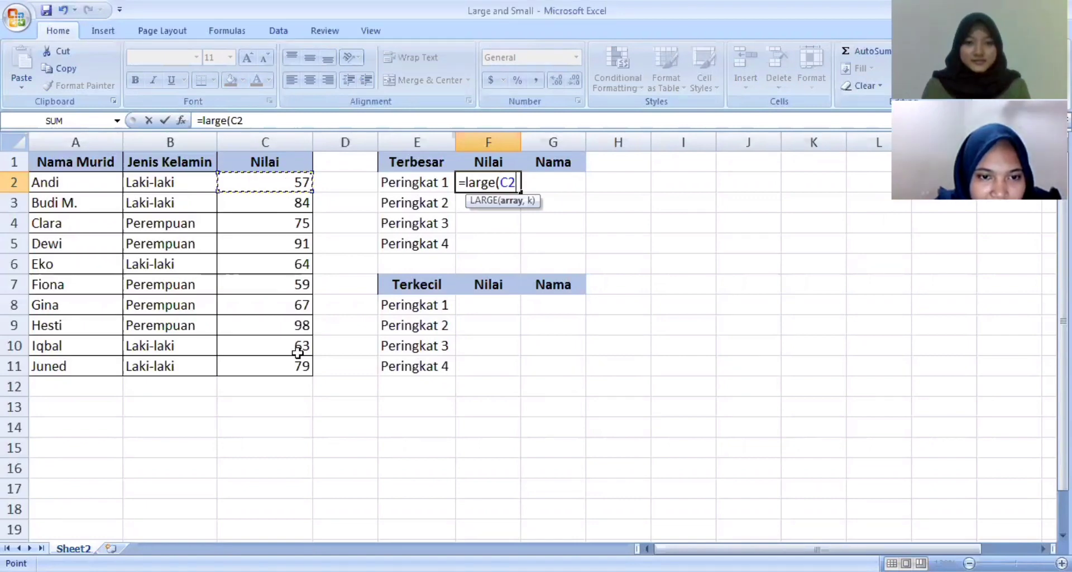
pyautogui.hotkey('ctrl', 'shift', 'Down')
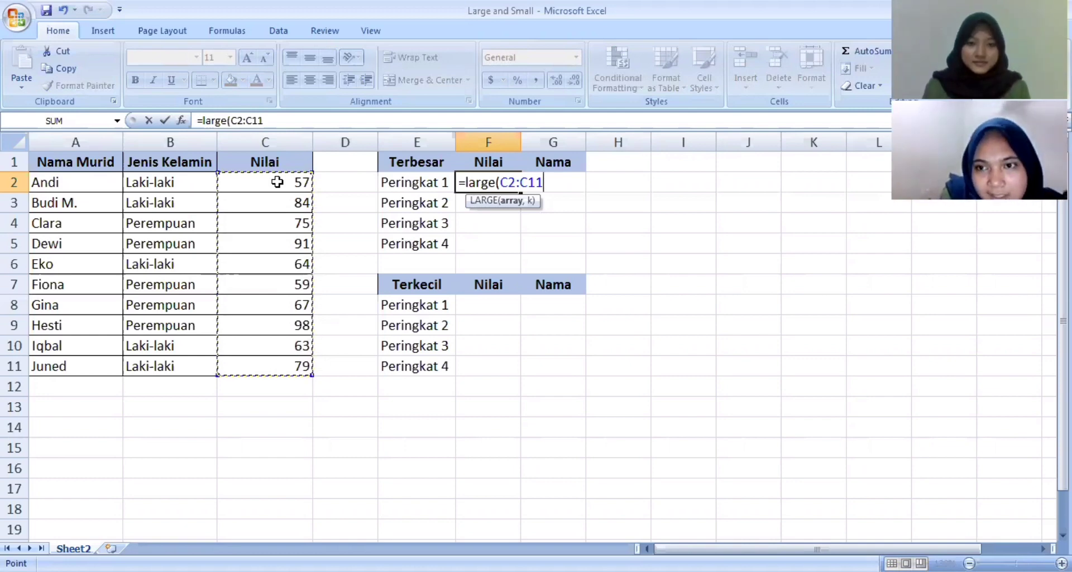
pyautogui.press('F4')
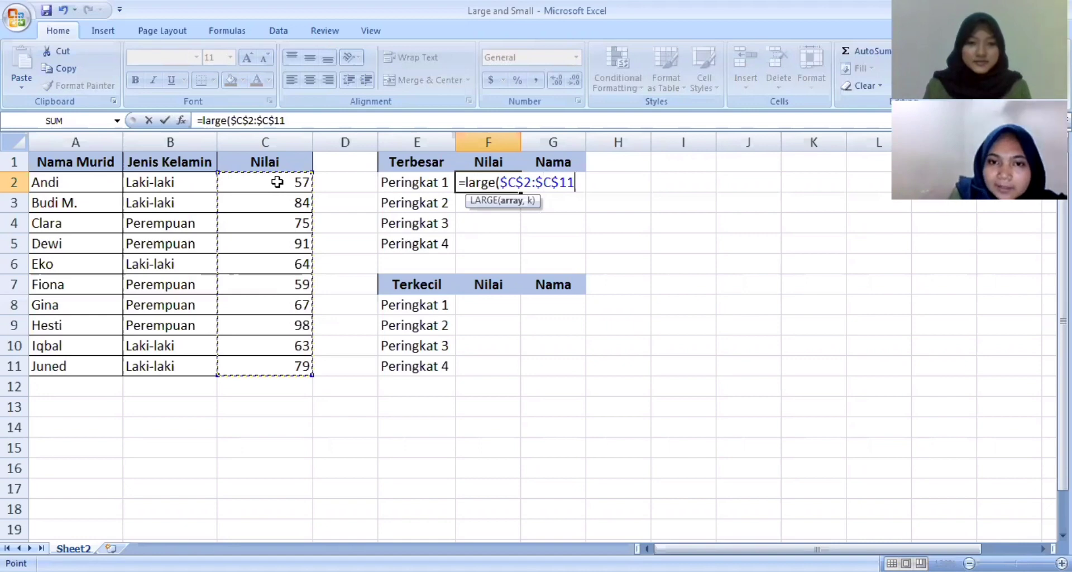
pyautogui.write(',')
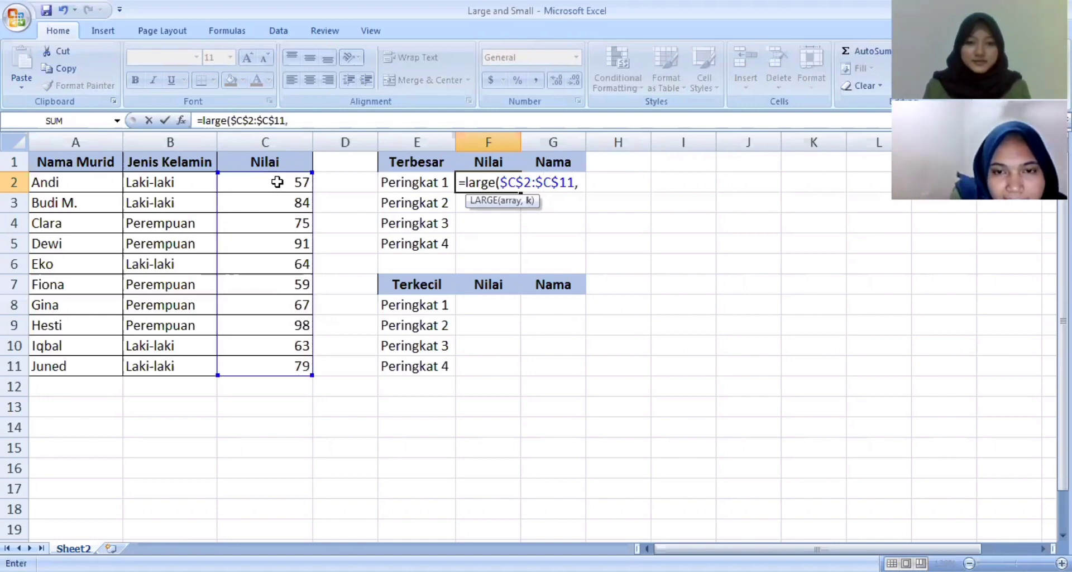
pyautogui.write('1')
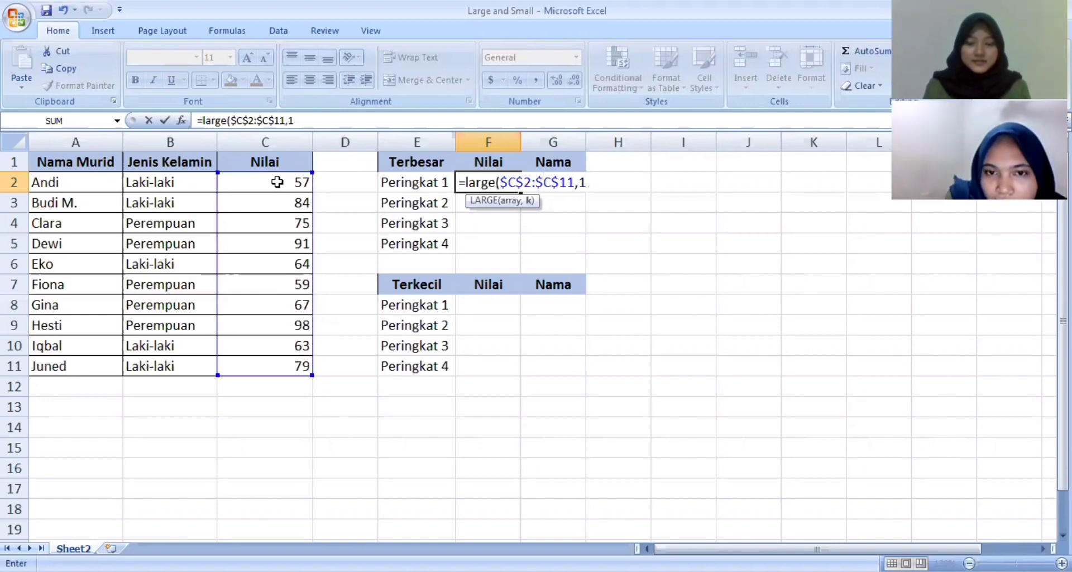
pyautogui.write(')')
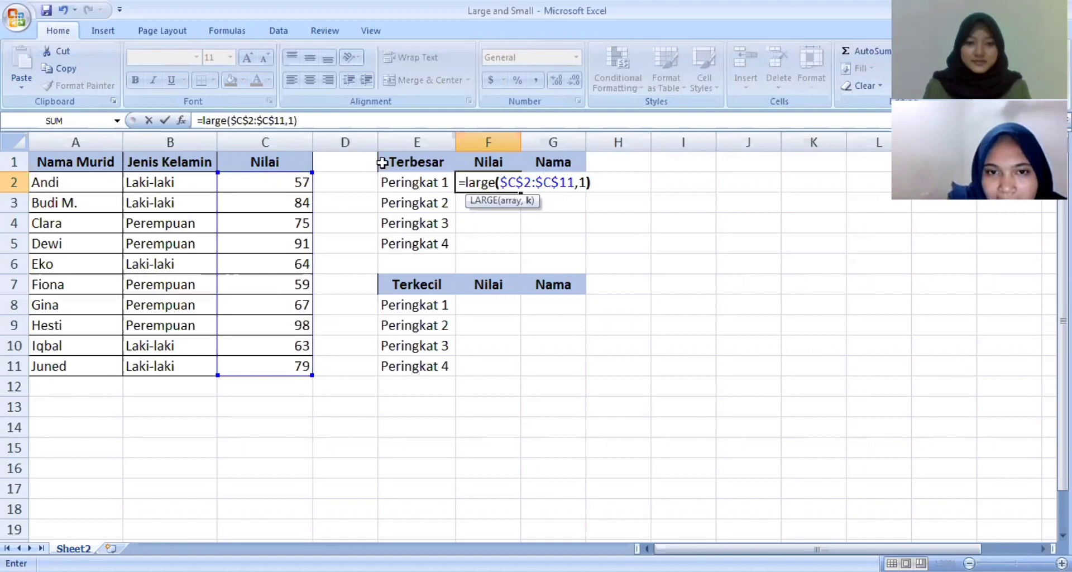
pyautogui.press('Return')
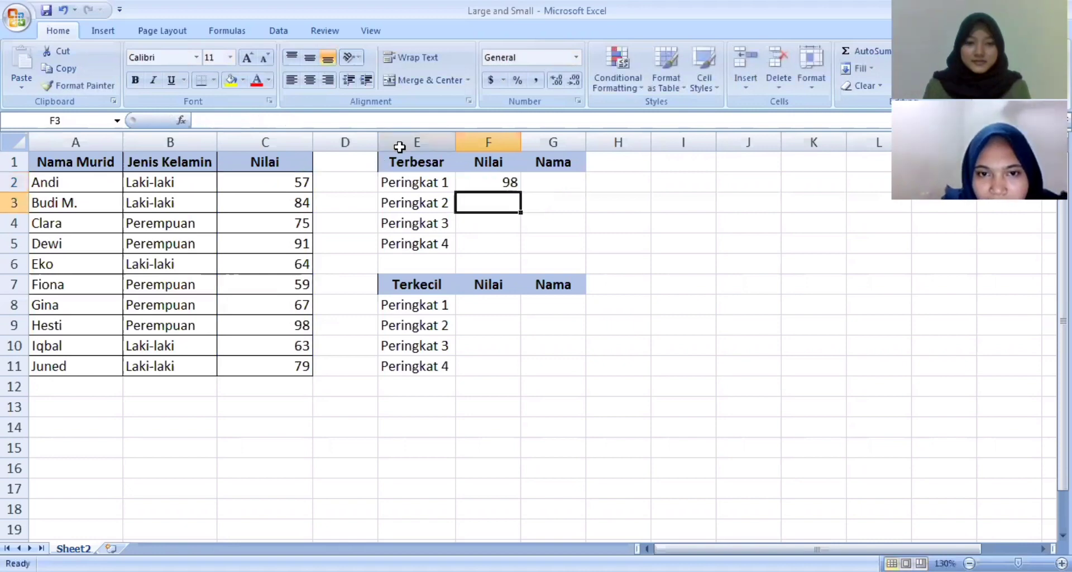
# Copy the LARGE formula from F2 down to F5 and change the rank argument in F3 to 2.
pyautogui.click(518, 190)
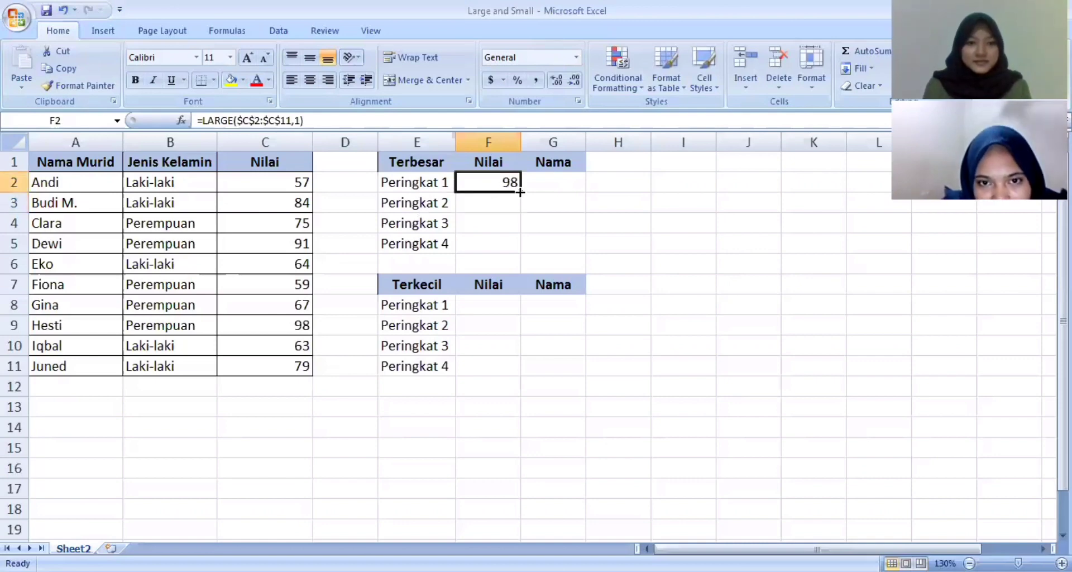
pyautogui.moveTo(521, 192); pyautogui.dragTo(517, 252)
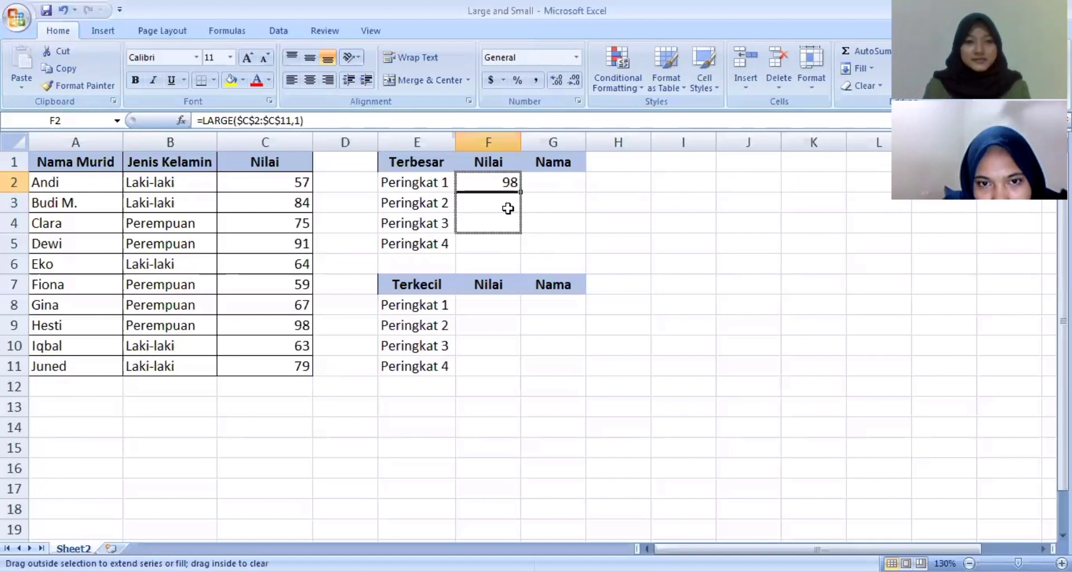
pyautogui.click(507, 206)
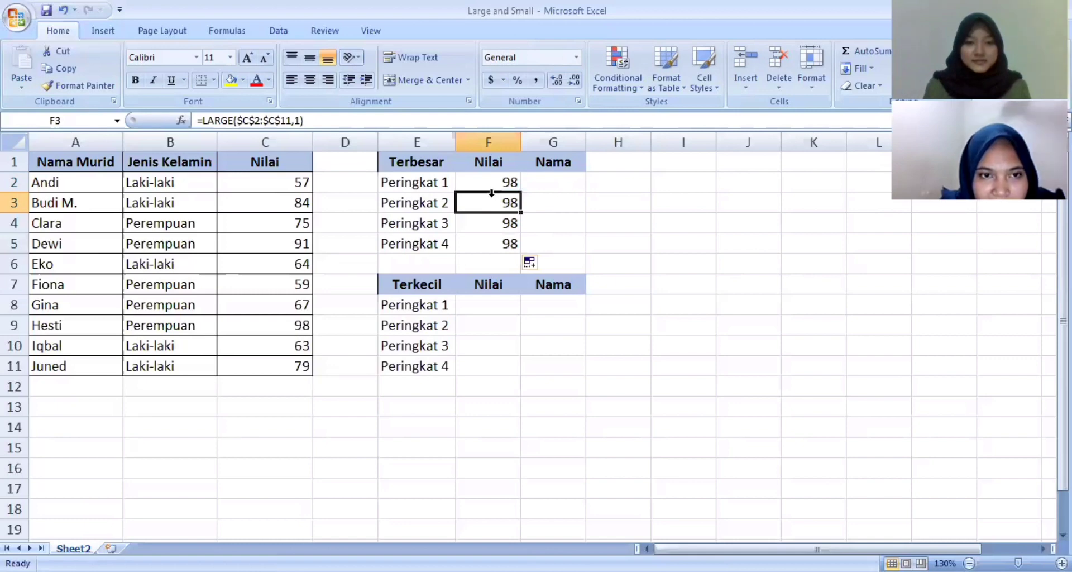
pyautogui.click(300, 120)
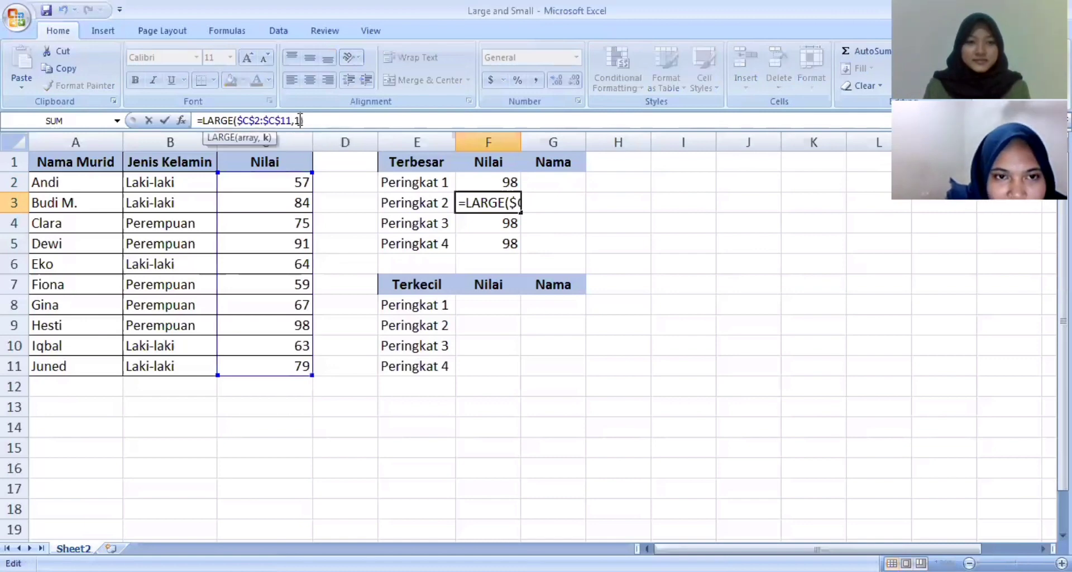
pyautogui.press('BackSpace')
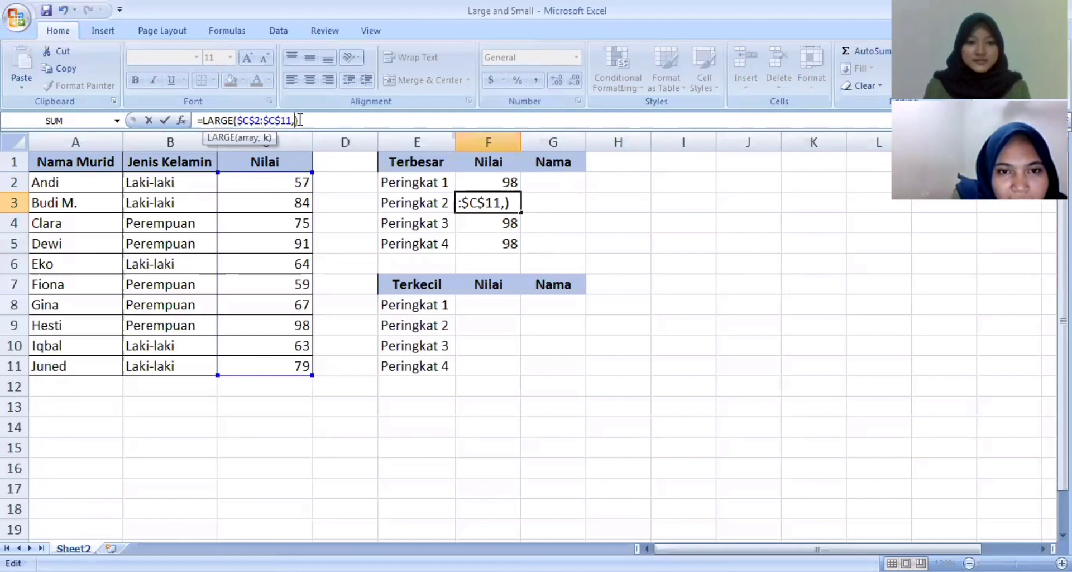
pyautogui.write('2')
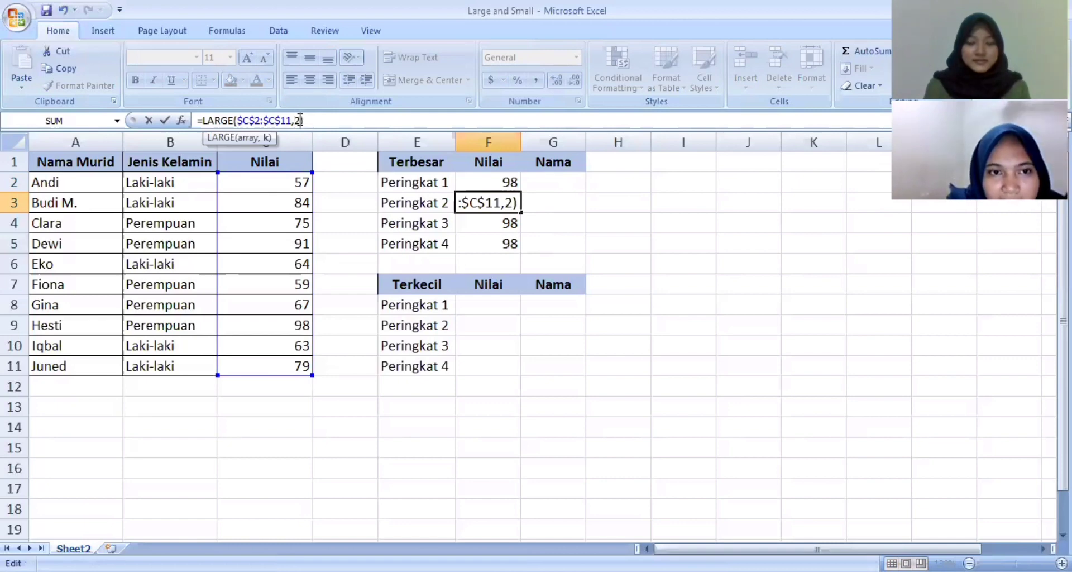
pyautogui.press('Return')
# Change the rank argument of the LARGE formulas to 3 in cell F4 and 4 in cell F5.
pyautogui.click(300, 120)
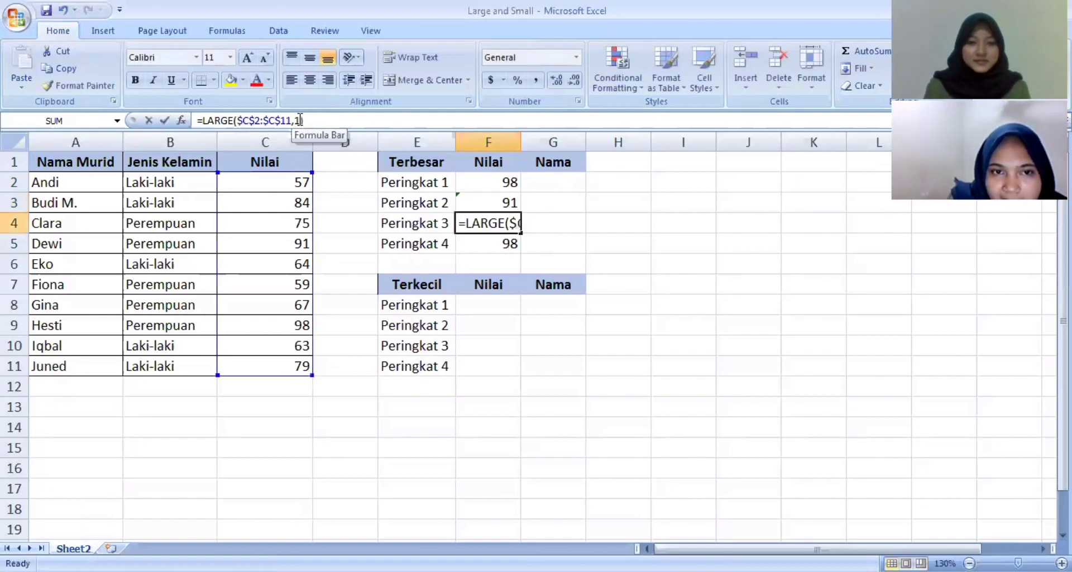
pyautogui.press('BackSpace')
pyautogui.write('3')
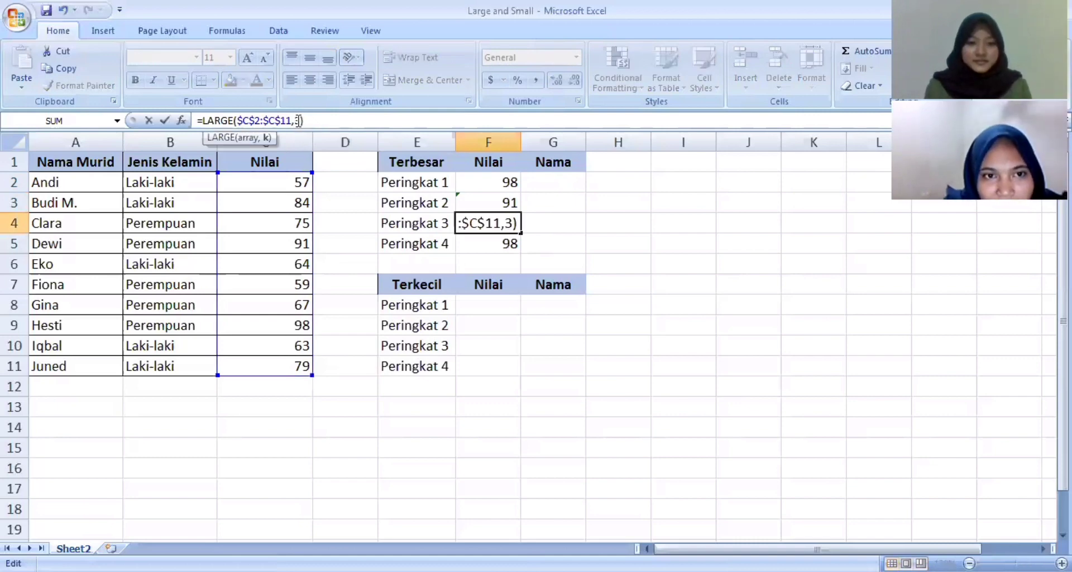
pyautogui.press('Return')
pyautogui.click(298, 121)
pyautogui.press('BackSpace')
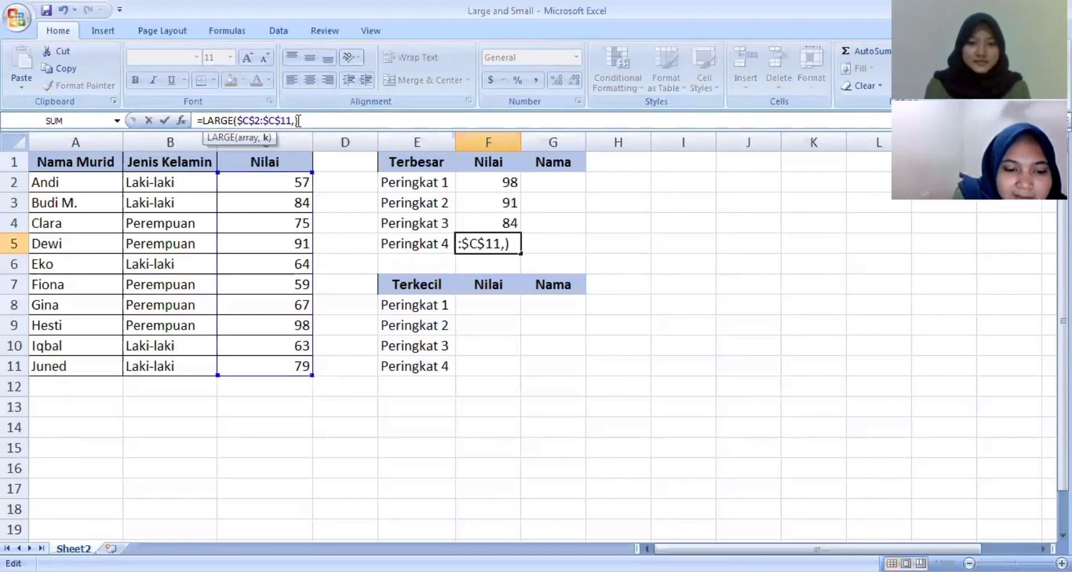
pyautogui.write('4')
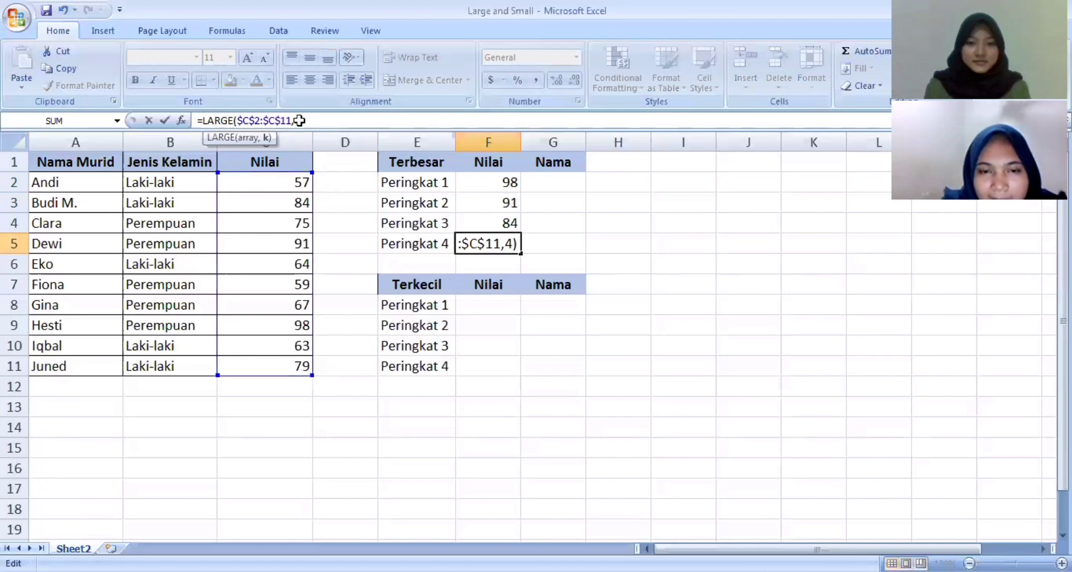
pyautogui.press('Return')
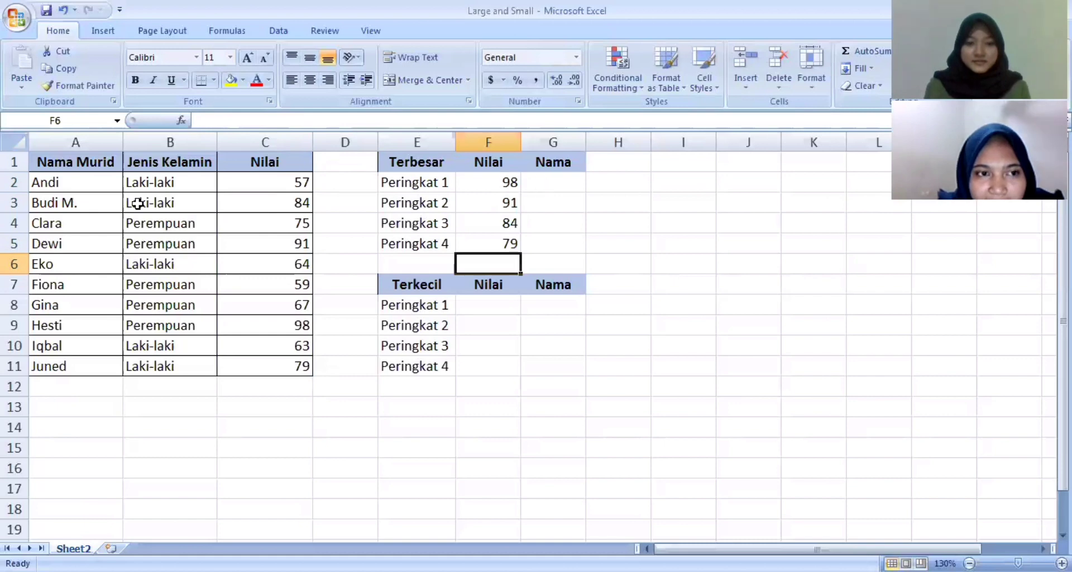
# Start an INDEX formula in cell G2 of the Terbesar table with the absolute range $A$2:$C$11 as its array.
pyautogui.click(552, 182)
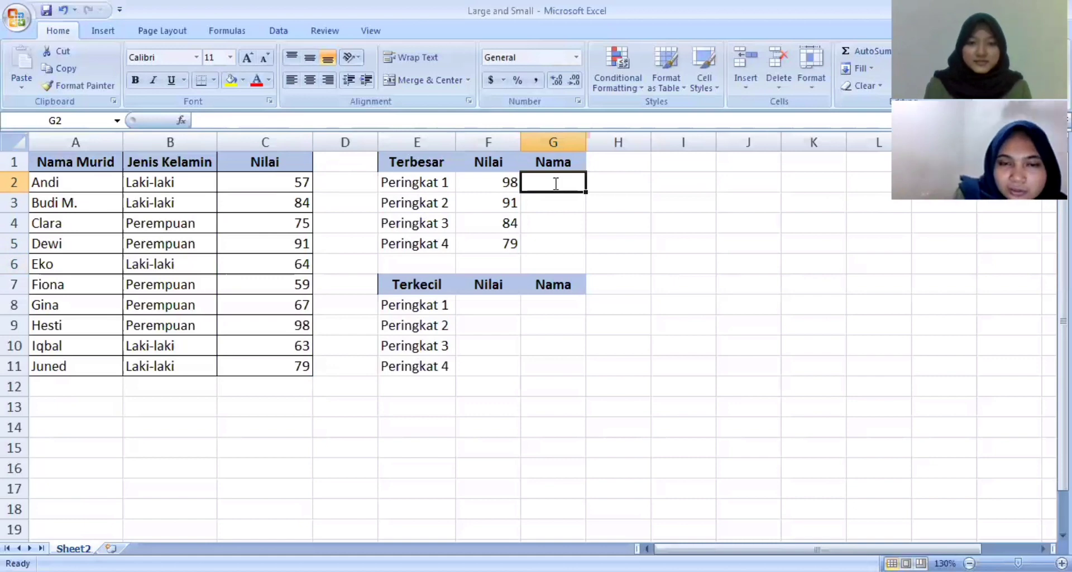
pyautogui.write('=')
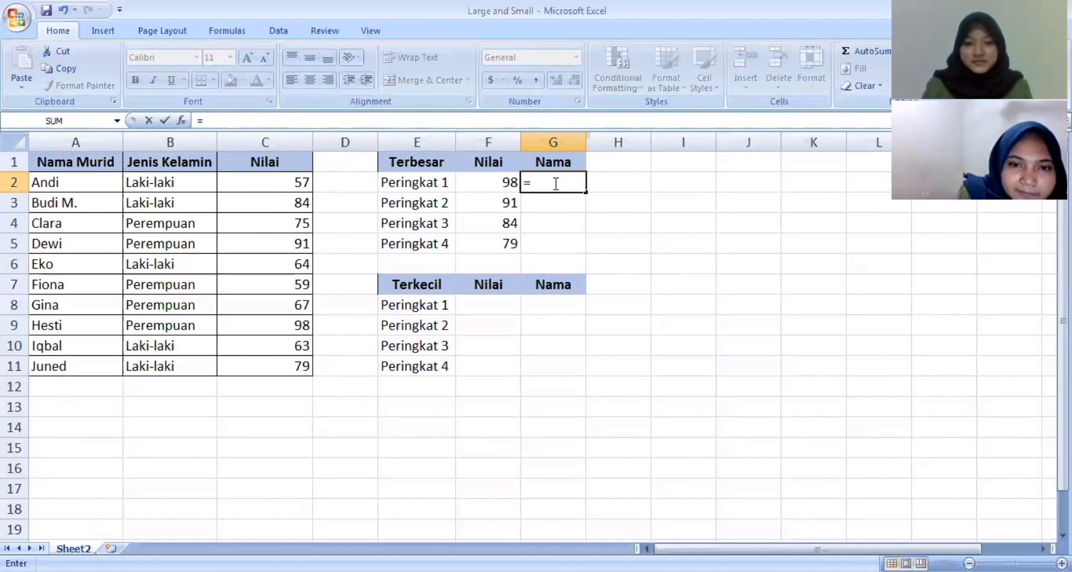
pyautogui.write('index')
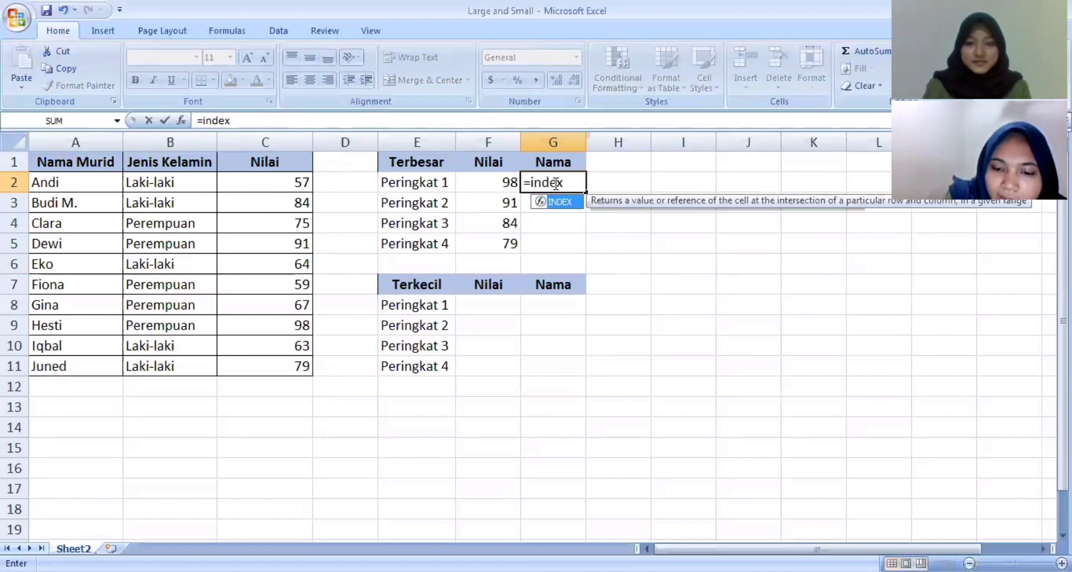
pyautogui.write('(')
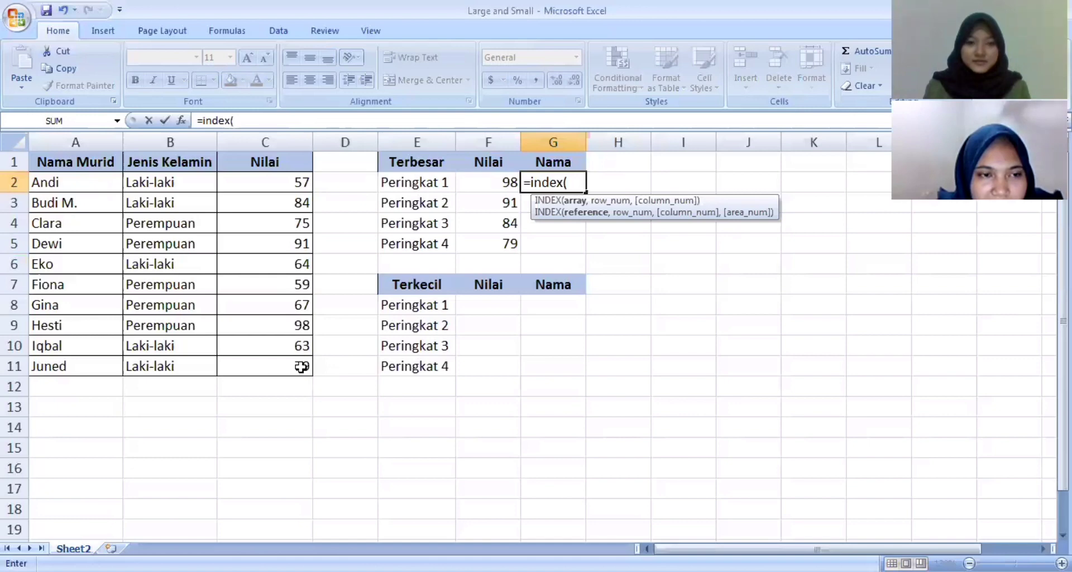
pyautogui.moveTo(75, 183); pyautogui.dragTo(302, 367)
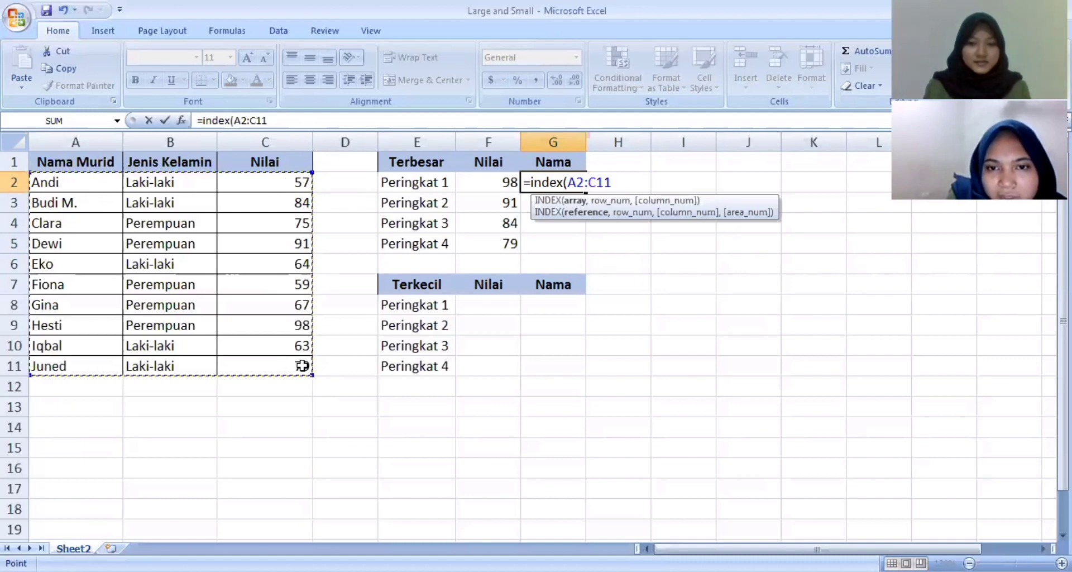
pyautogui.press('F4')
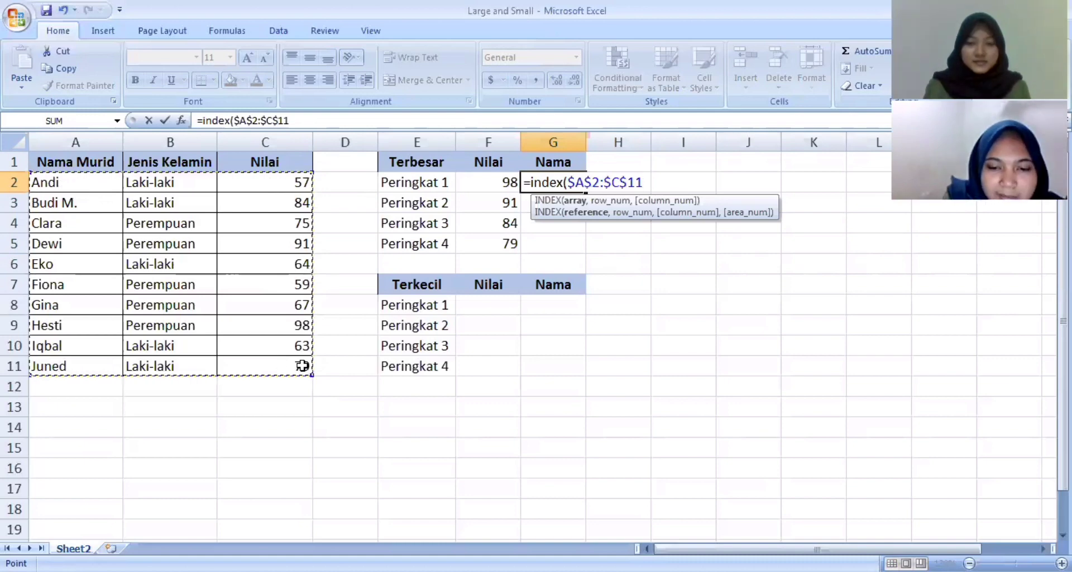
pyautogui.write(',')
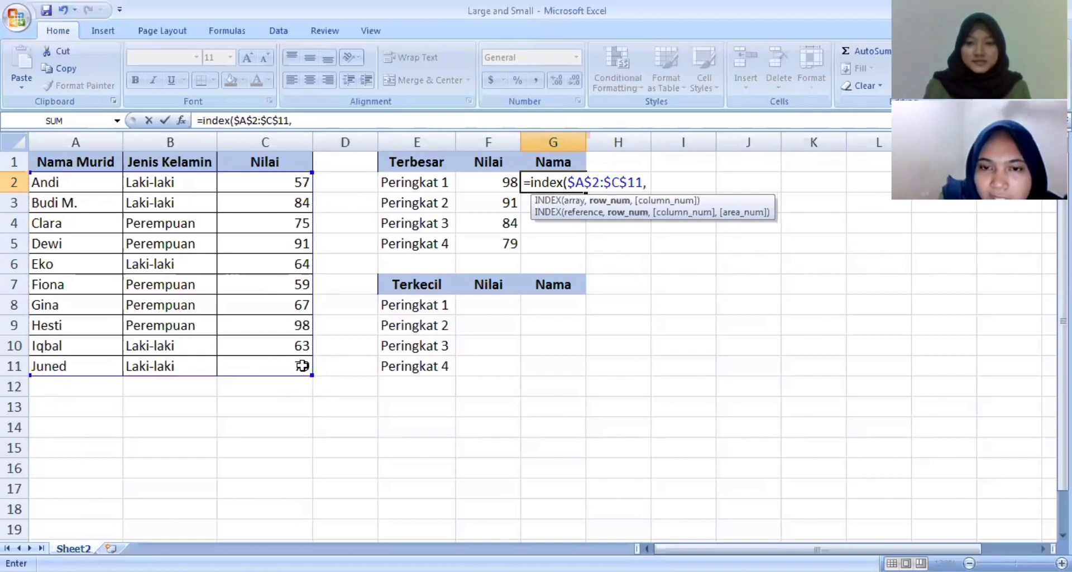
# Add MATCH(F2,$C$2:$C$11,0) as the row number argument of the INDEX formula in cell G2.
pyautogui.write('match(')
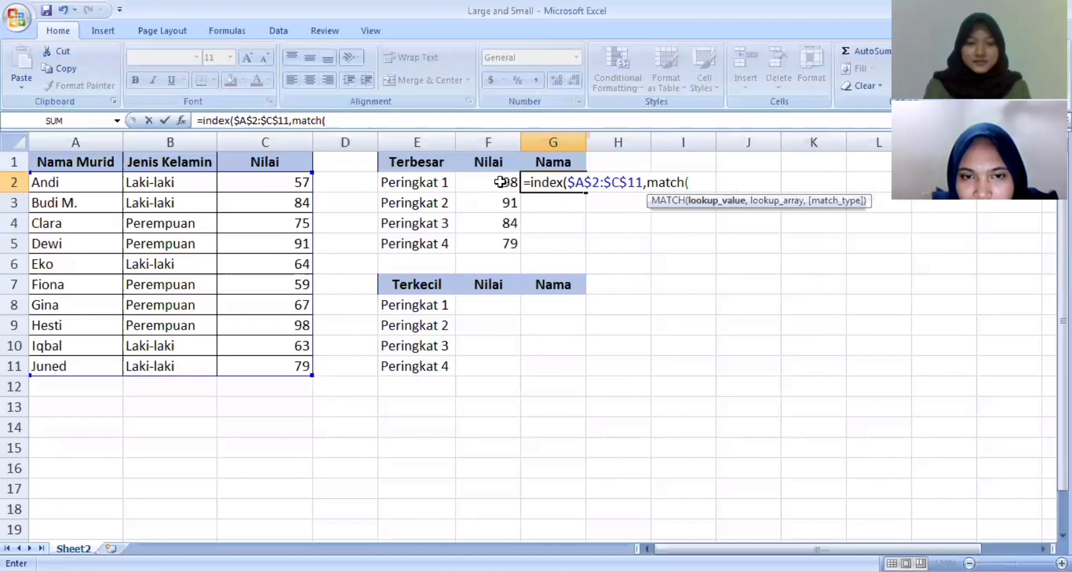
pyautogui.click(500, 182)
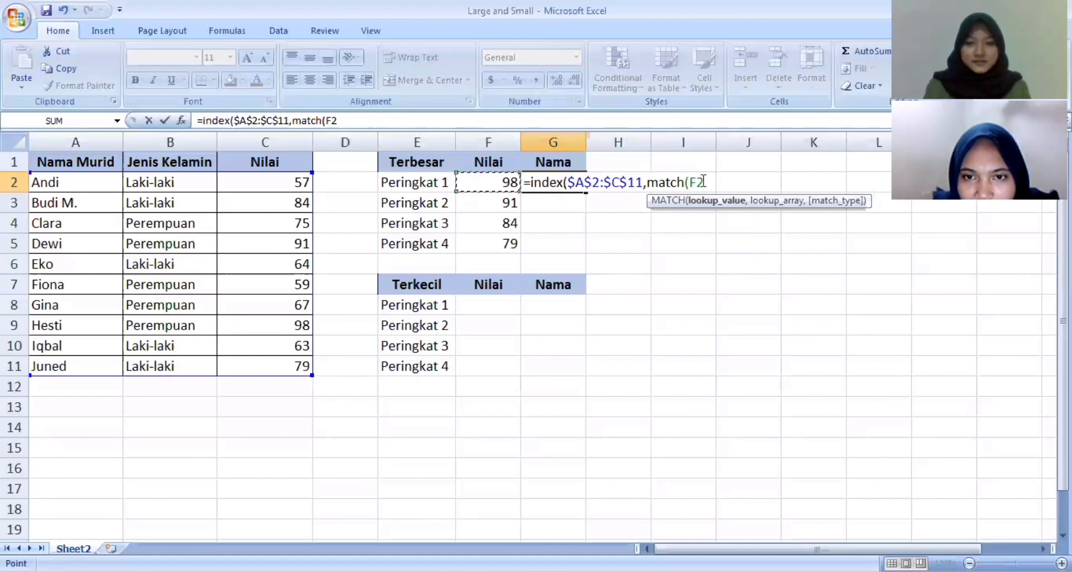
pyautogui.write(',')
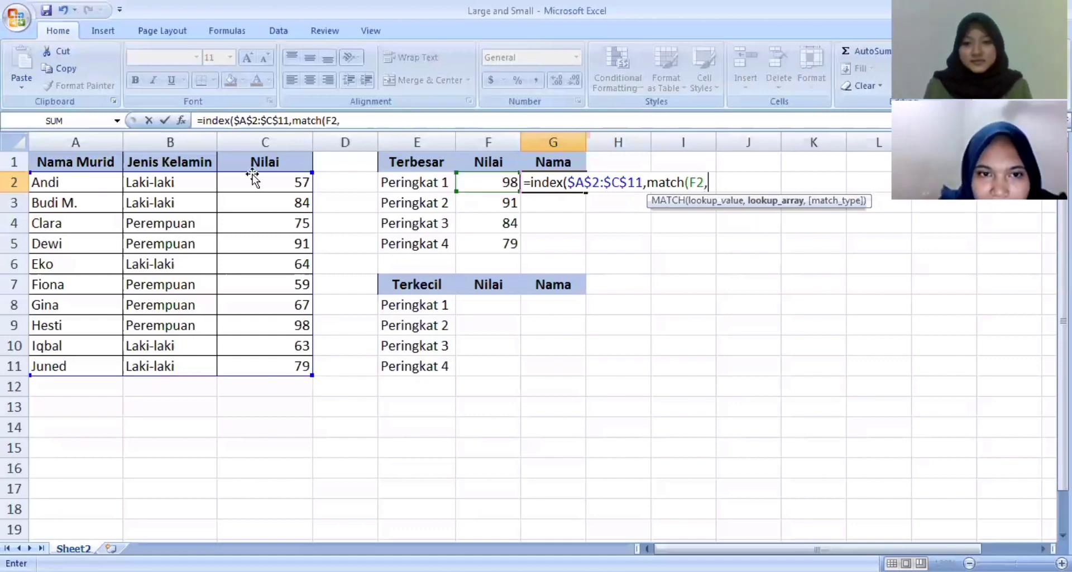
pyautogui.click(272, 182)
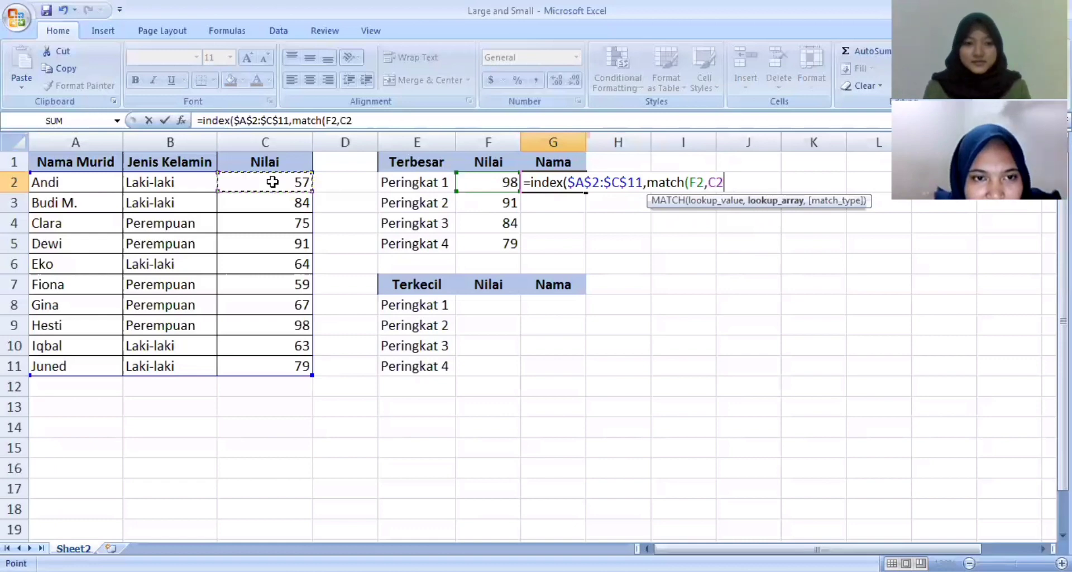
pyautogui.moveTo(272, 182); pyautogui.dragTo(302, 365)
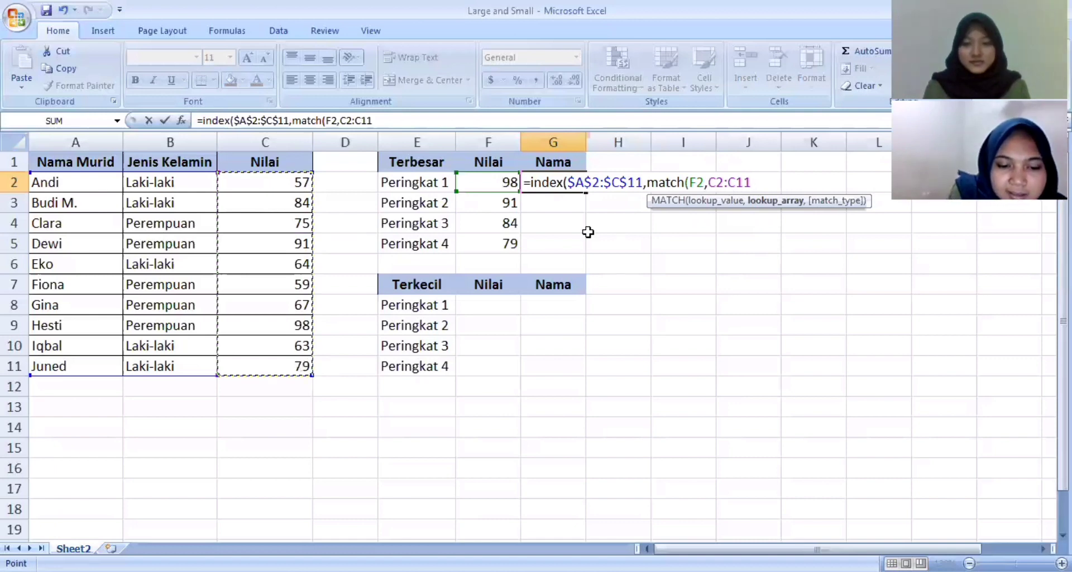
pyautogui.press('F4')
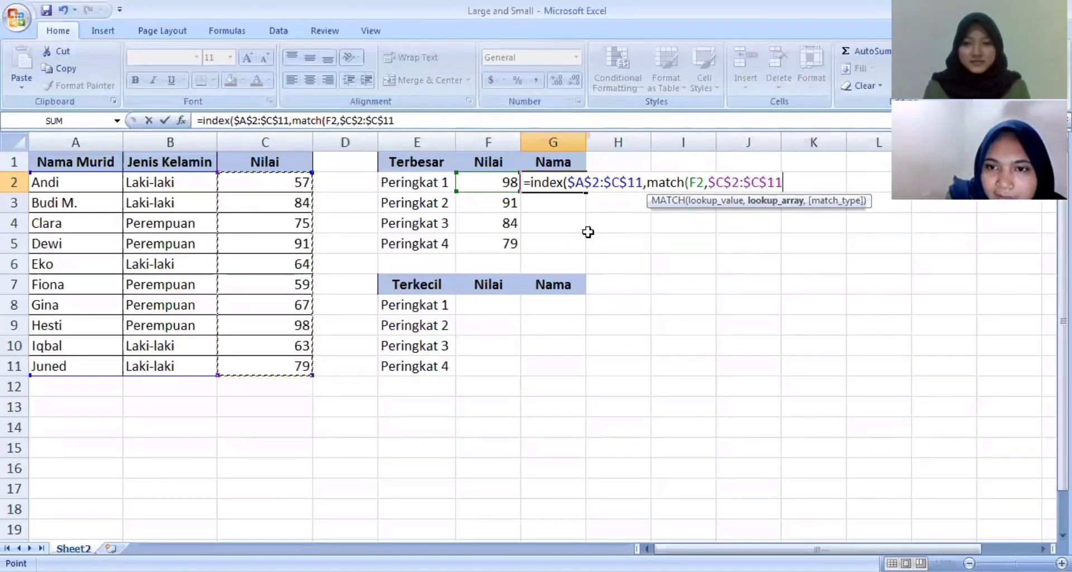
pyautogui.write(',')
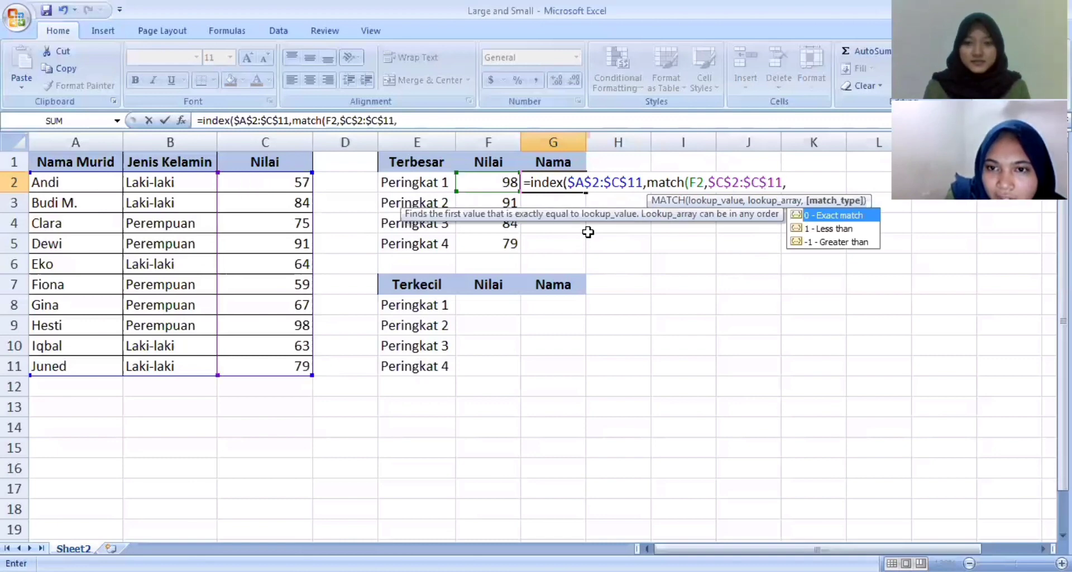
pyautogui.write('0')
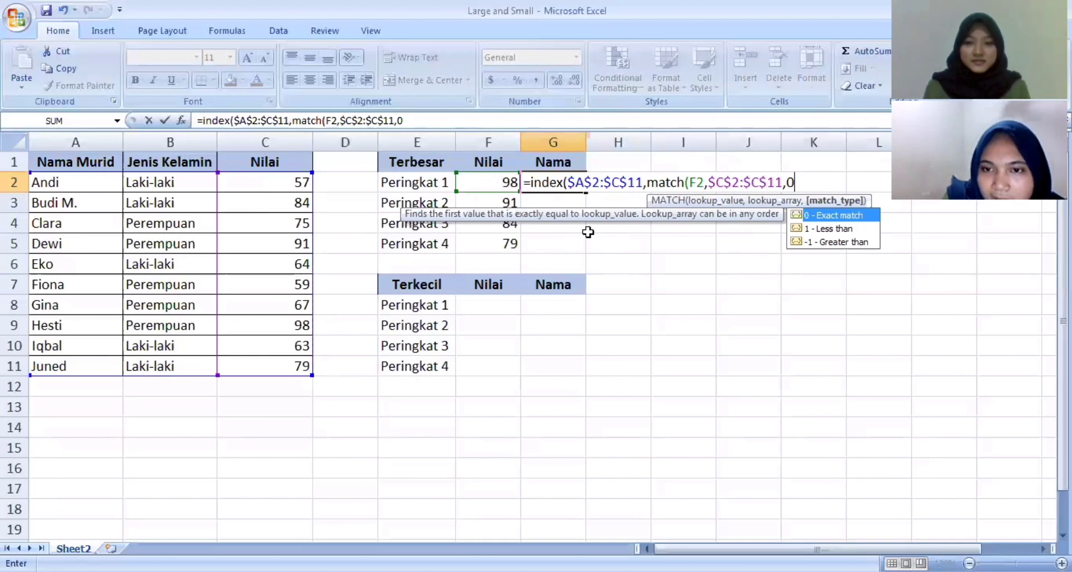
pyautogui.write('),')
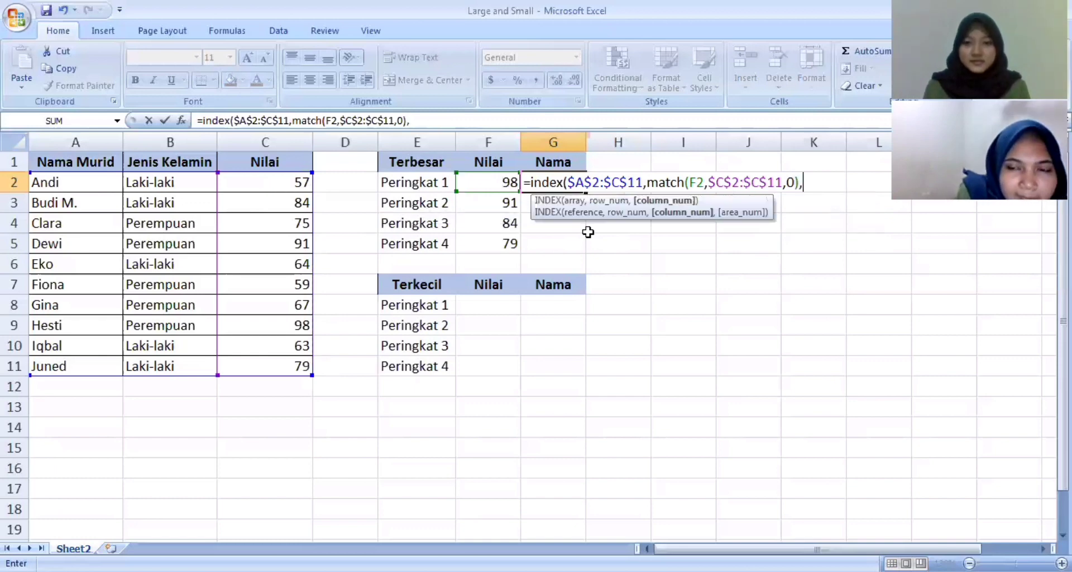
# Complete the INDEX formula in G2 with column number 1 and copy it down to G5.
pyautogui.write('1')
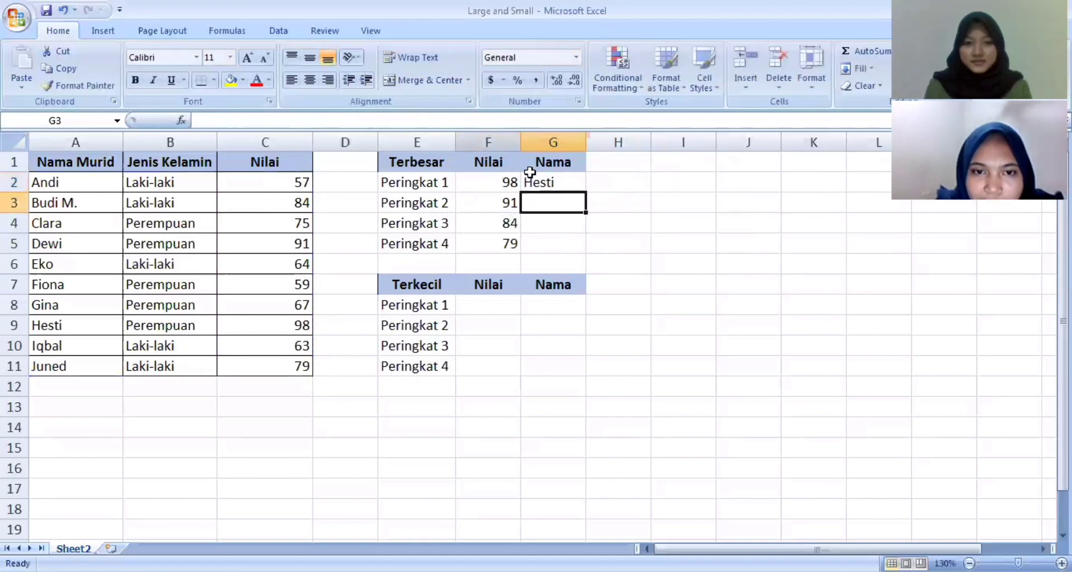
pyautogui.press('Return')
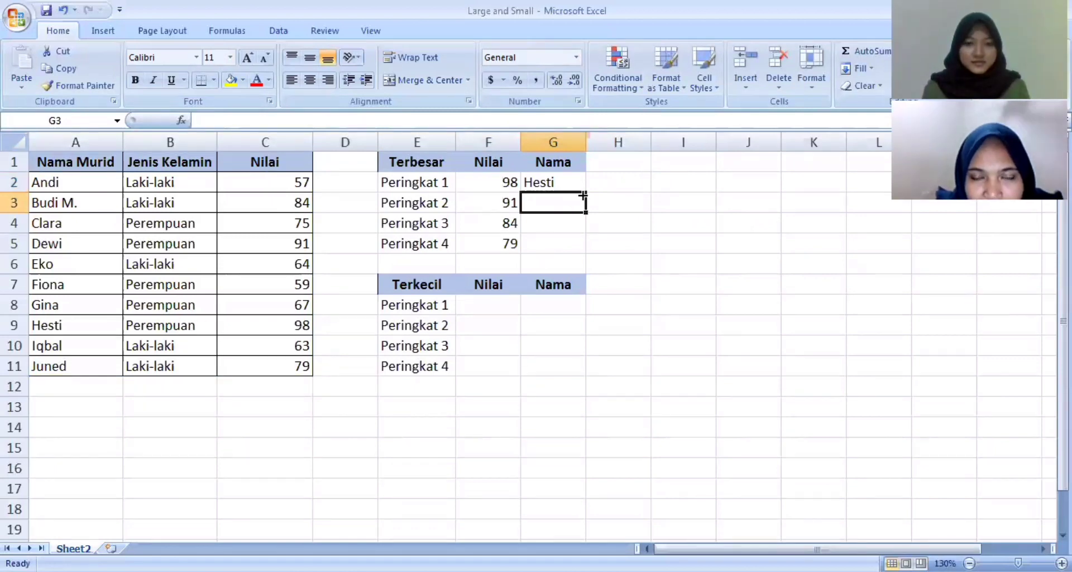
pyautogui.press('Up')
pyautogui.moveTo(585, 192); pyautogui.dragTo(585, 250)
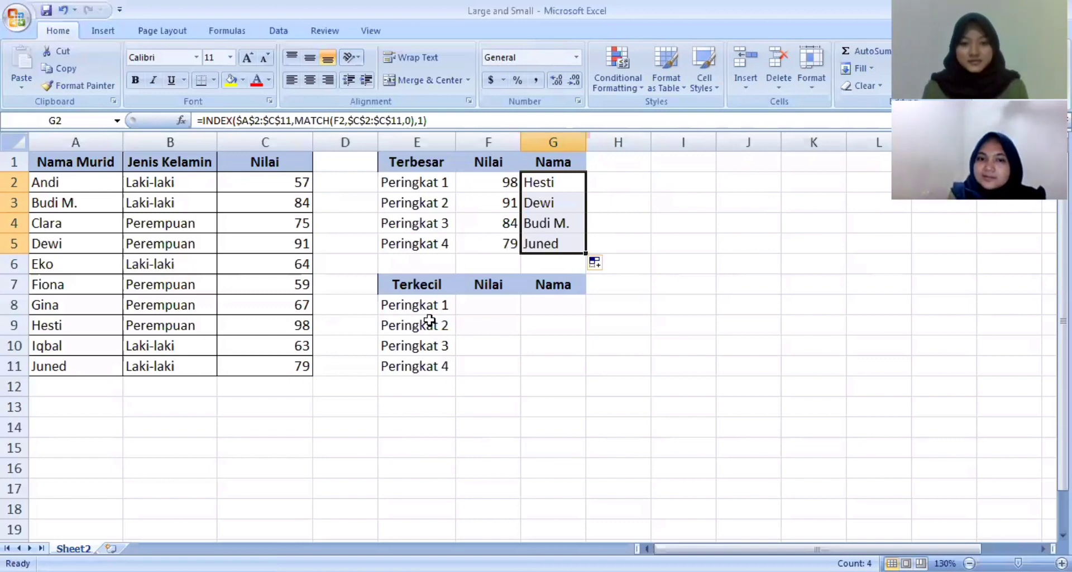
# Enter the formula =SMALL($C$2:$C$11;1) in cell F8 for Peringkat 1 of the Terkecil table.
pyautogui.click(478, 307)
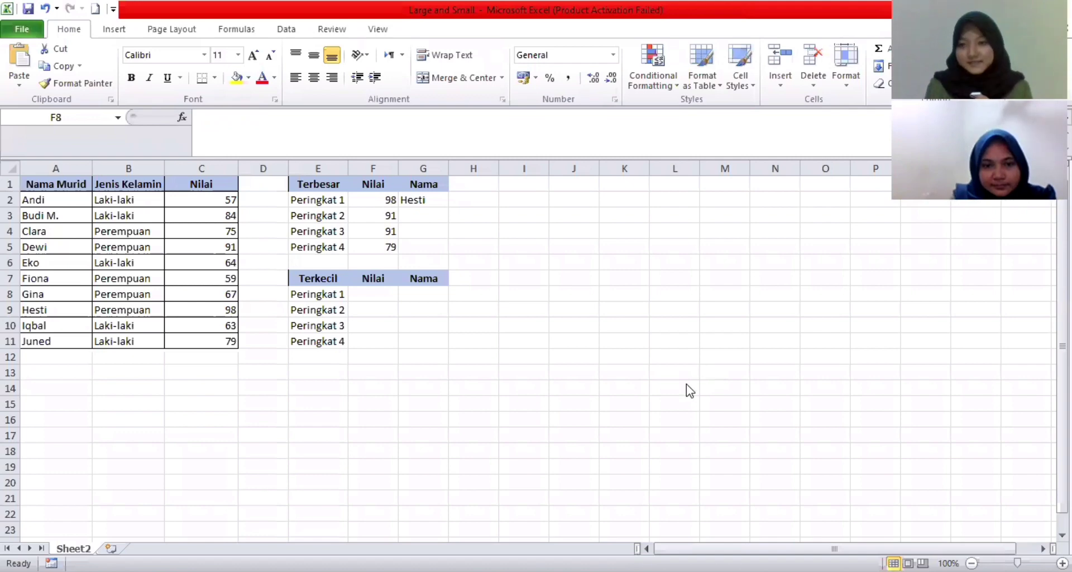
pyautogui.click(388, 295)
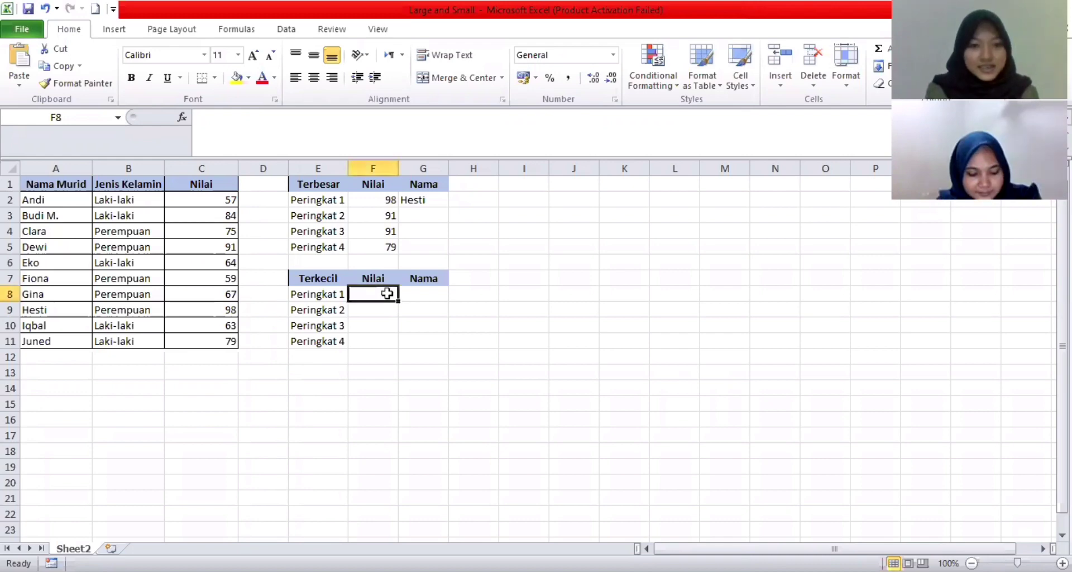
pyautogui.write('=')
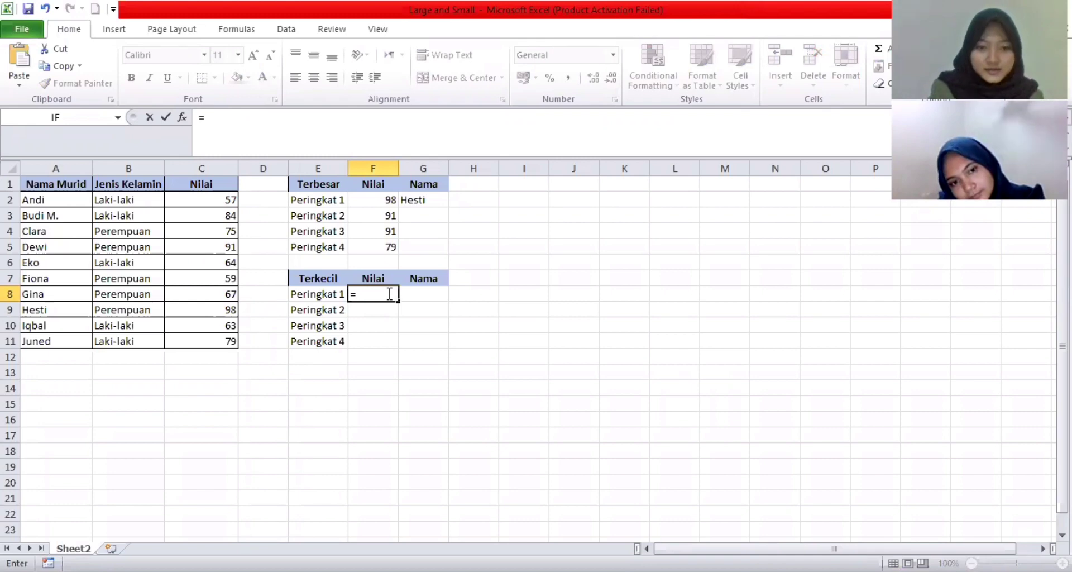
pyautogui.write('small')
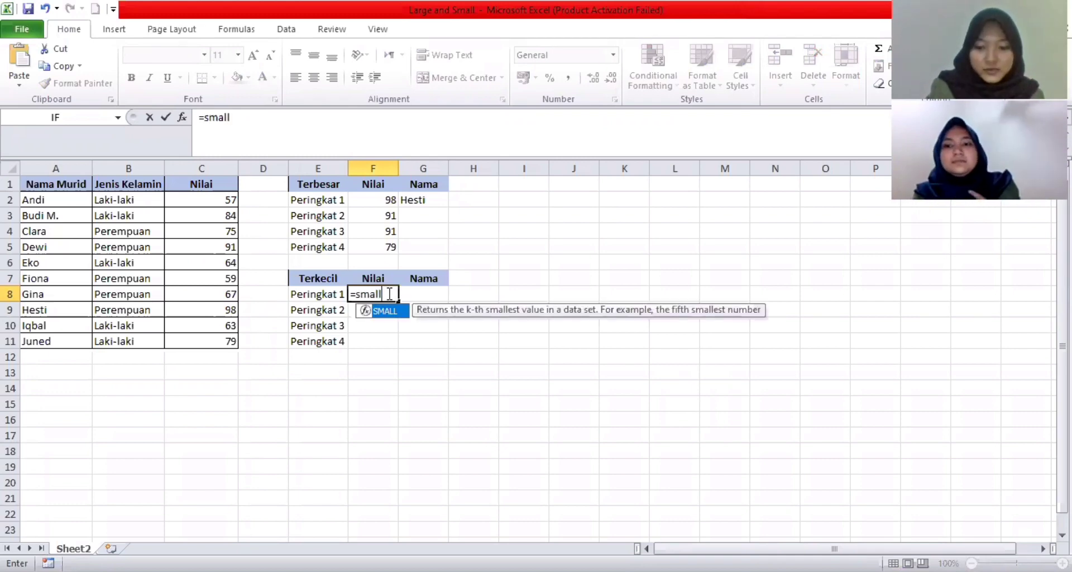
pyautogui.write('(')
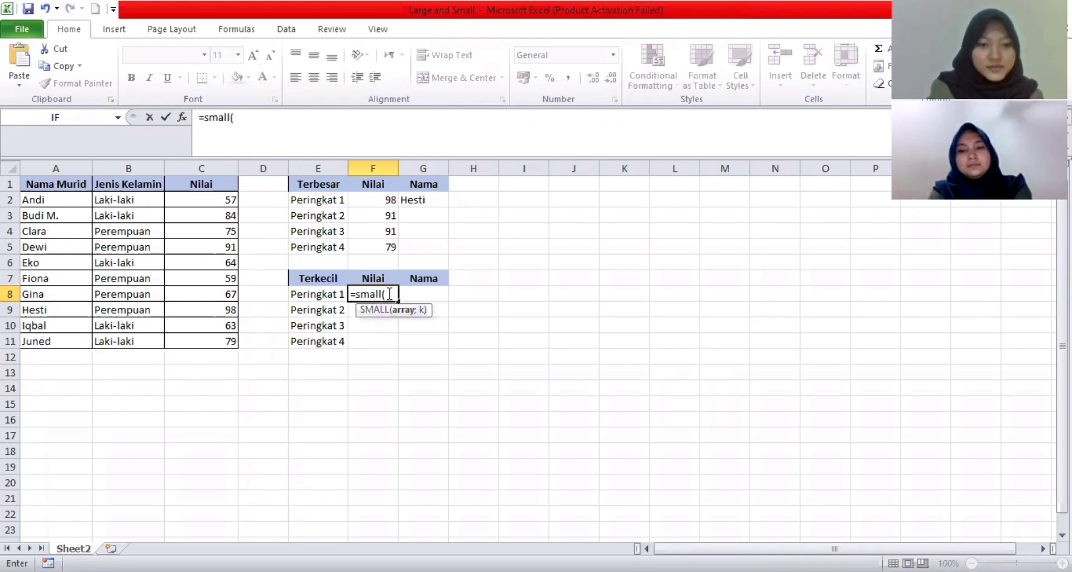
pyautogui.click(215, 200)
pyautogui.moveTo(214, 200); pyautogui.dragTo(237, 342)
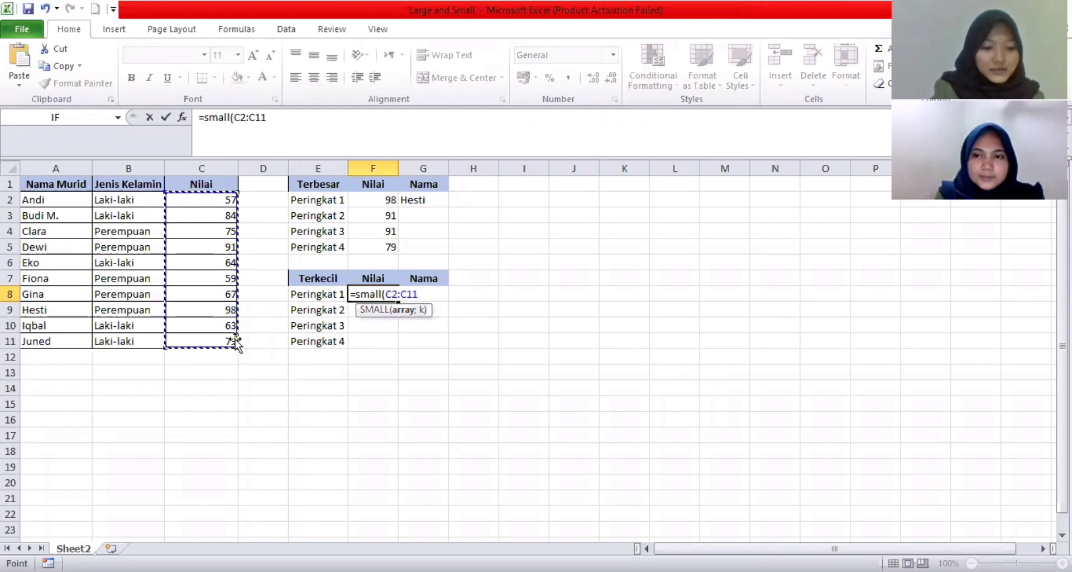
pyautogui.press('F4')
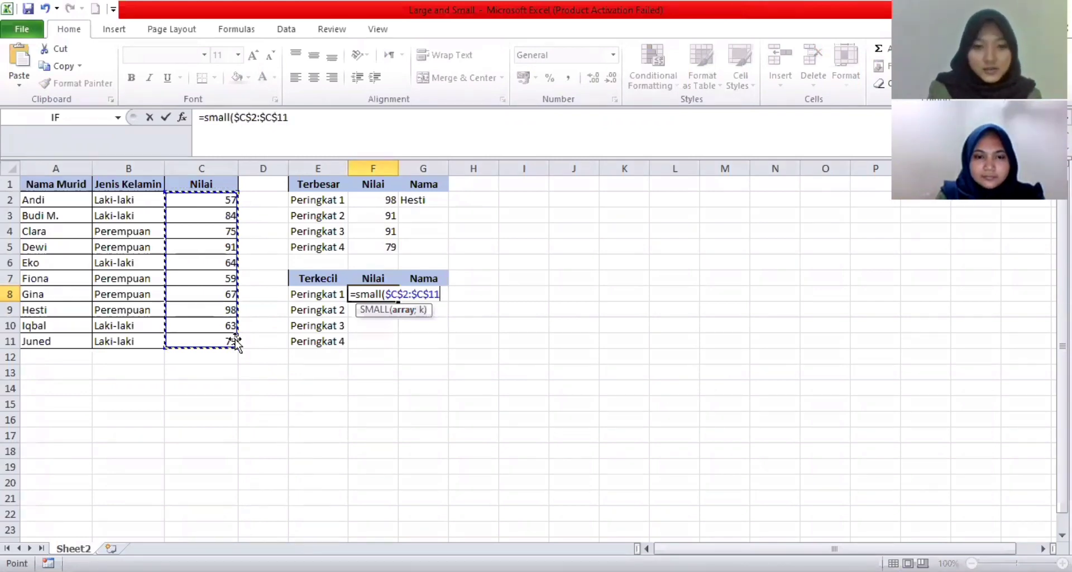
pyautogui.write(';')
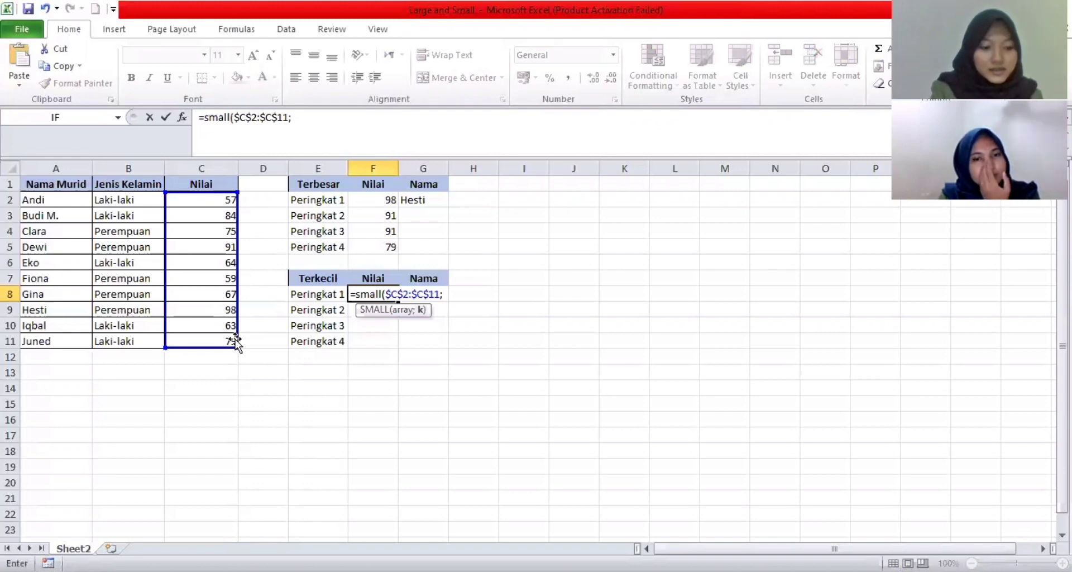
pyautogui.write('1')
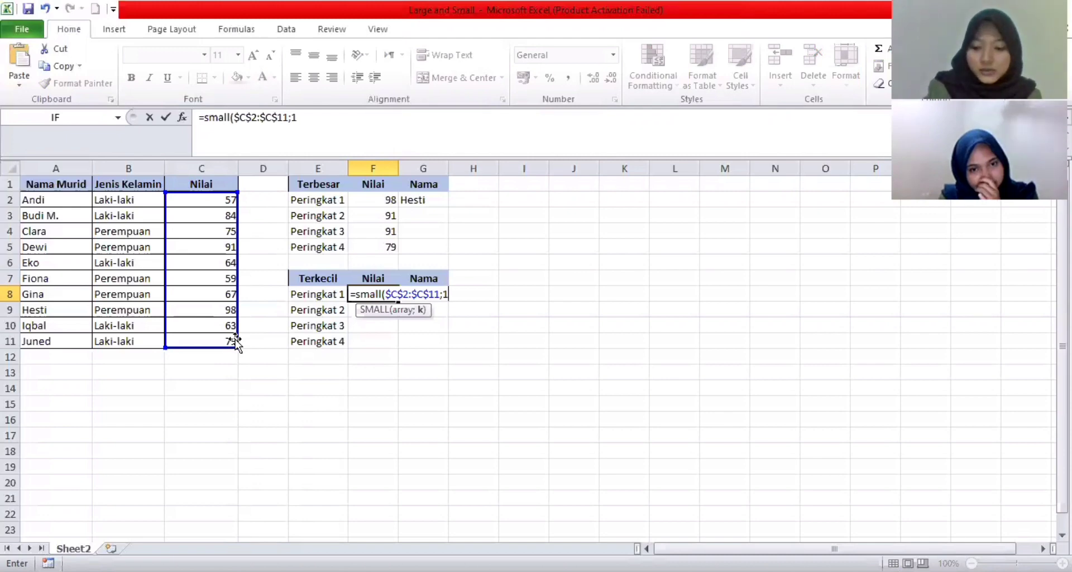
pyautogui.write(')')
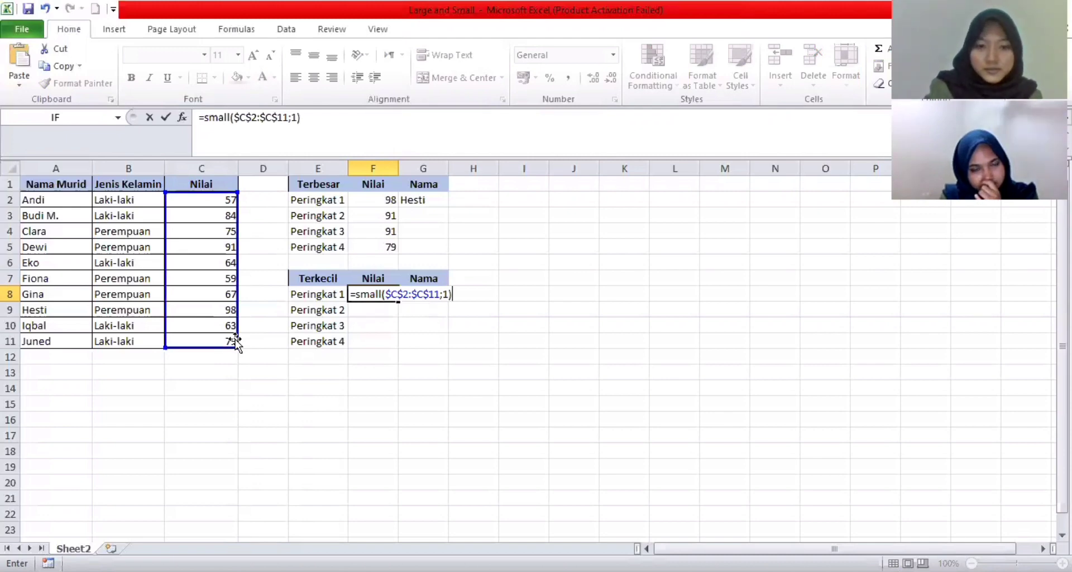
pyautogui.press('Return')
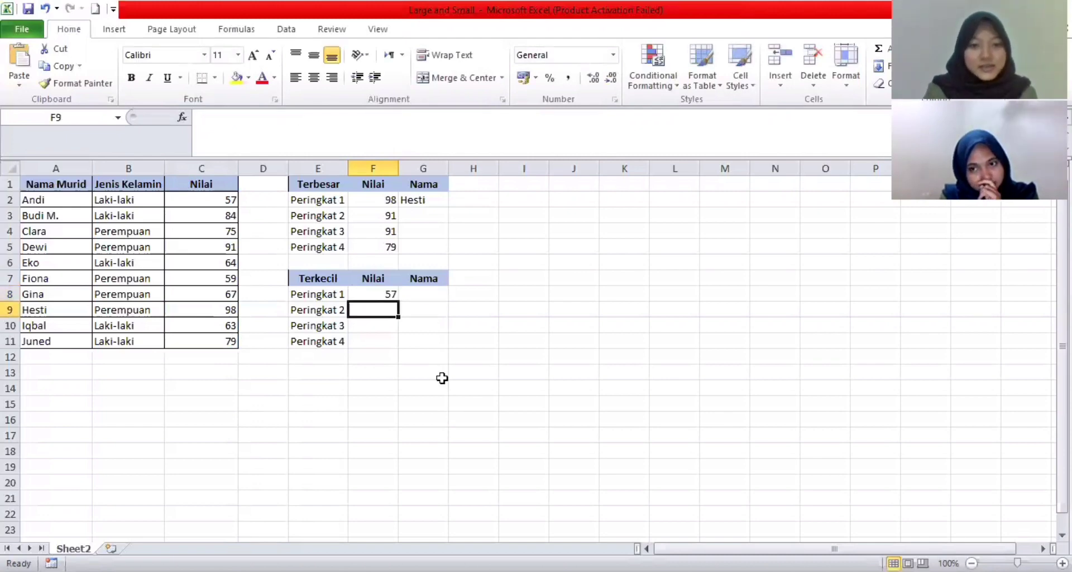
# Copy the SMALL formula from F8 down to F11 and change the rank argument in F9 to 2.
pyautogui.click(376, 291)
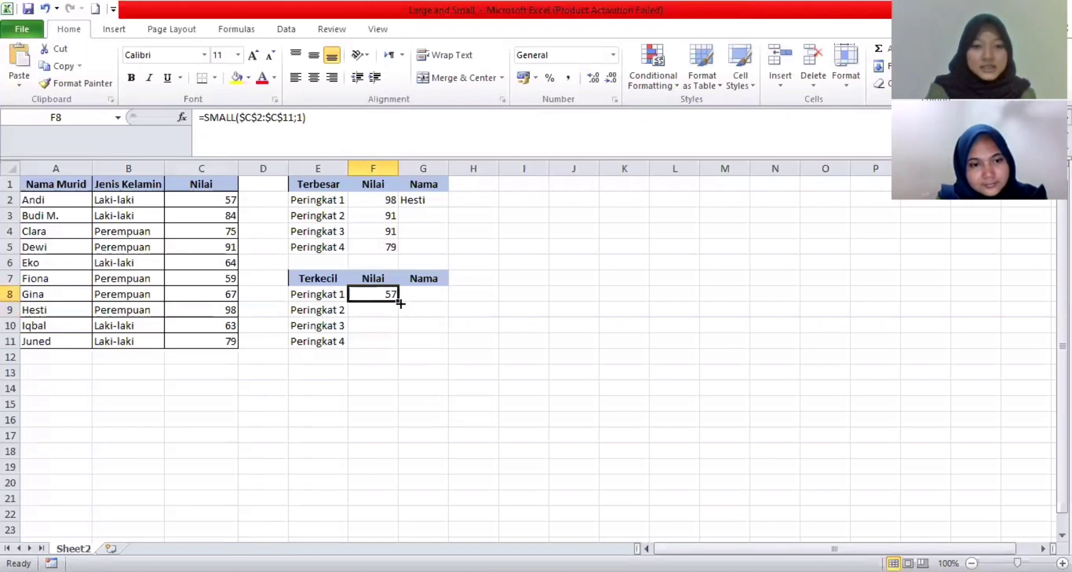
pyautogui.moveTo(400, 299); pyautogui.dragTo(391, 342)
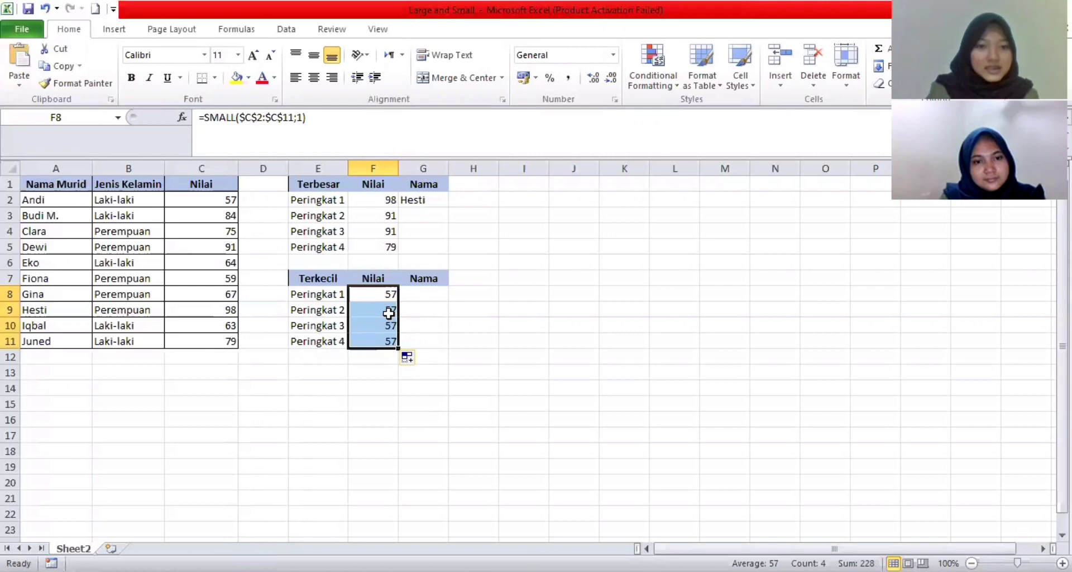
pyautogui.click(388, 313)
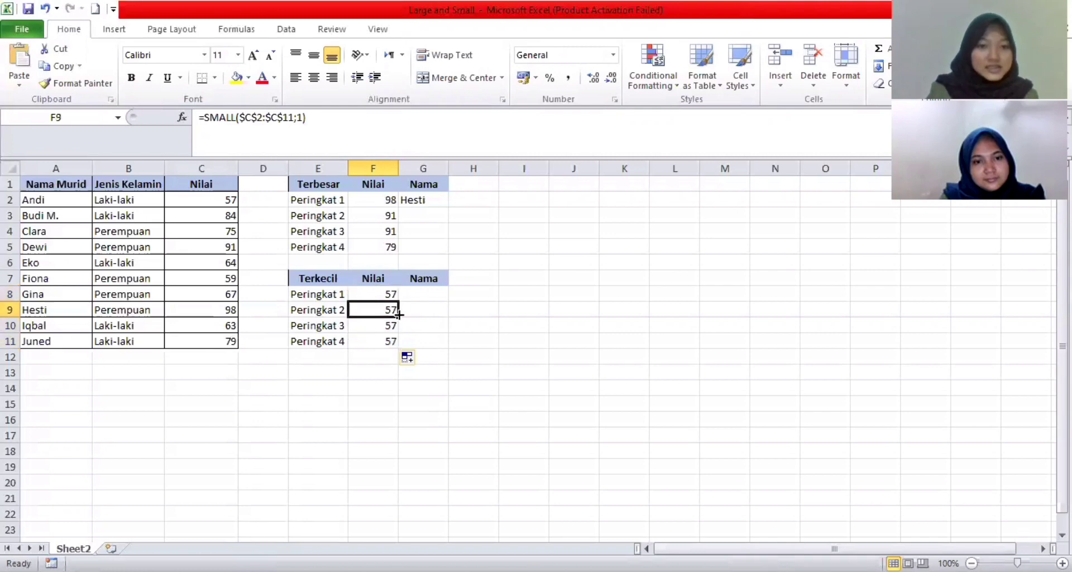
pyautogui.click(303, 118)
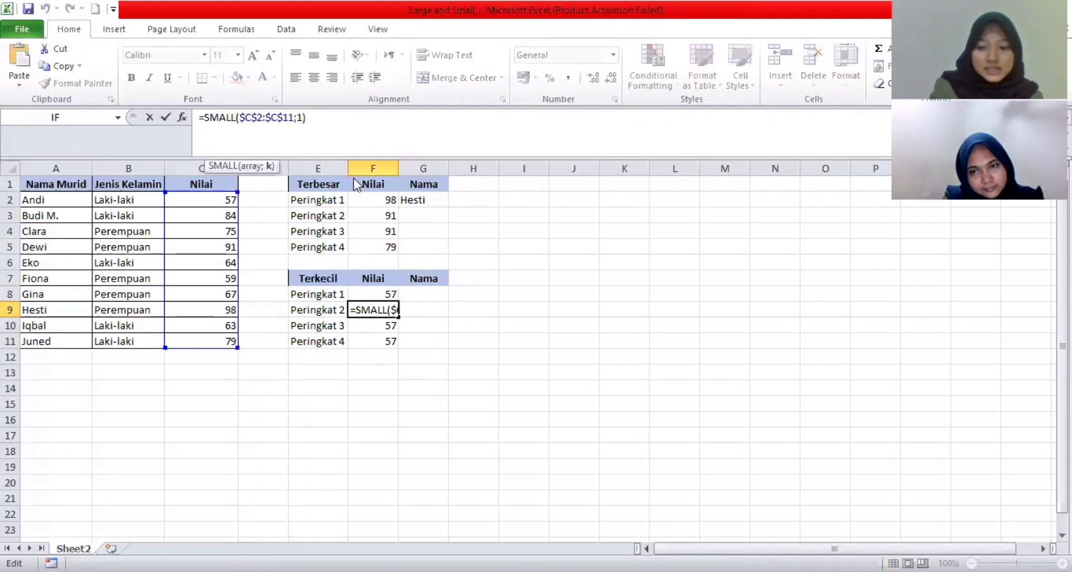
pyautogui.press('BackSpace')
pyautogui.write('2')
pyautogui.press('Return')
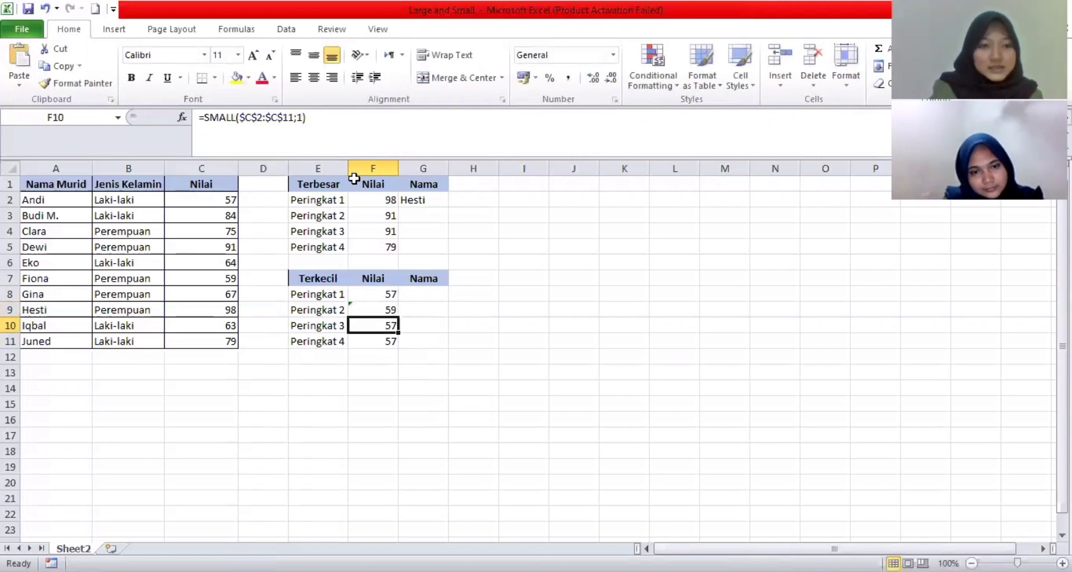
# Change the rank argument of the SMALL formulas to 3 in cell F10 and 4 in cell F11.
pyautogui.click(303, 118)
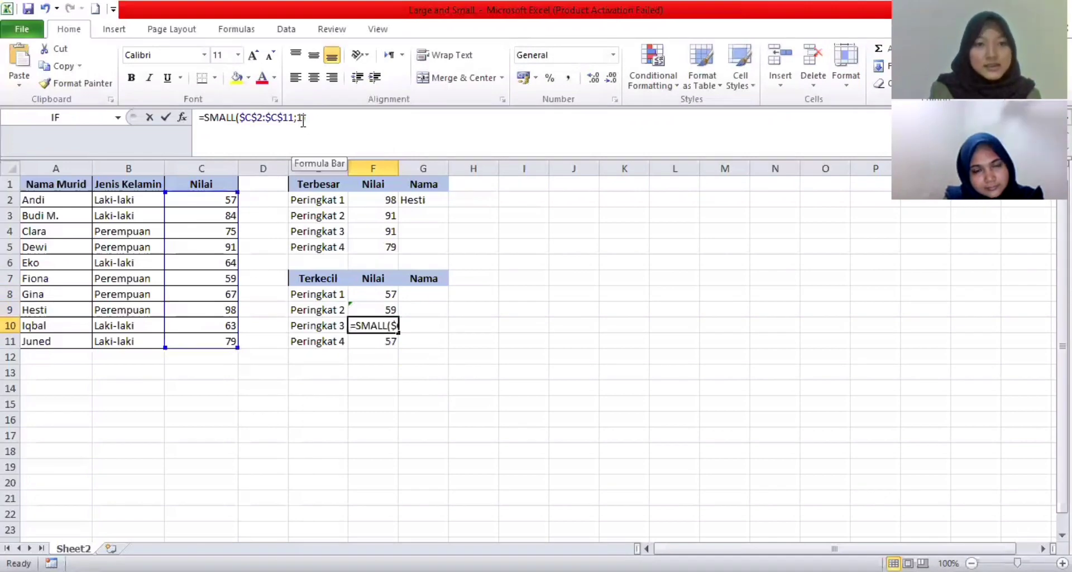
pyautogui.press('BackSpace')
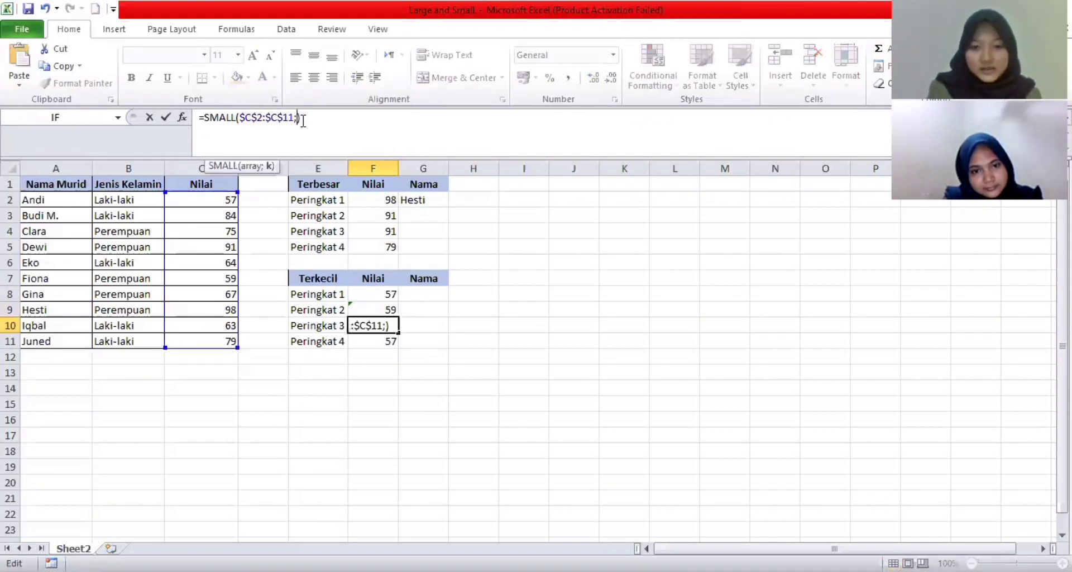
pyautogui.write('3')
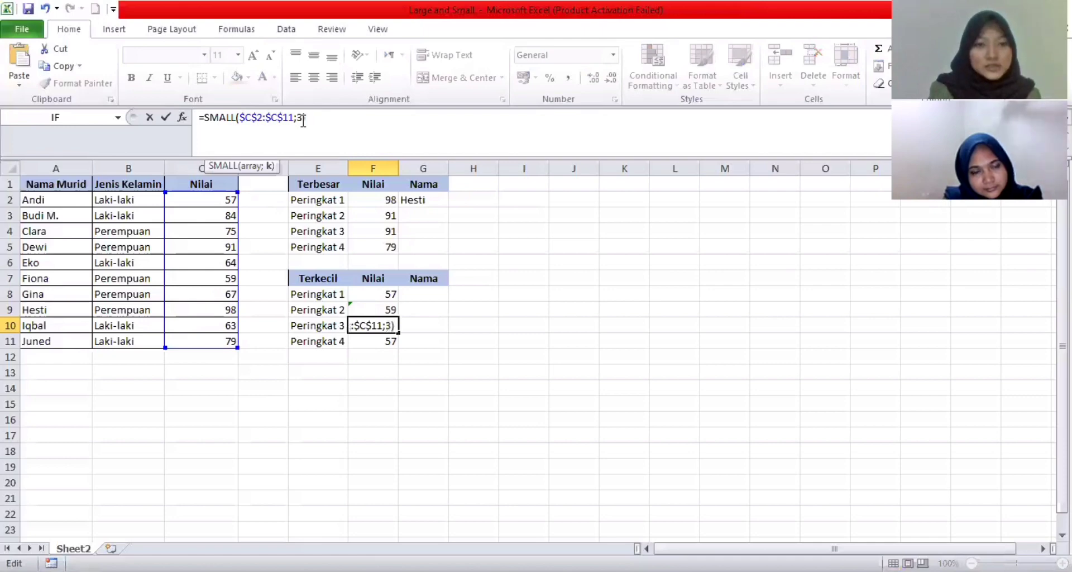
pyautogui.press('Return')
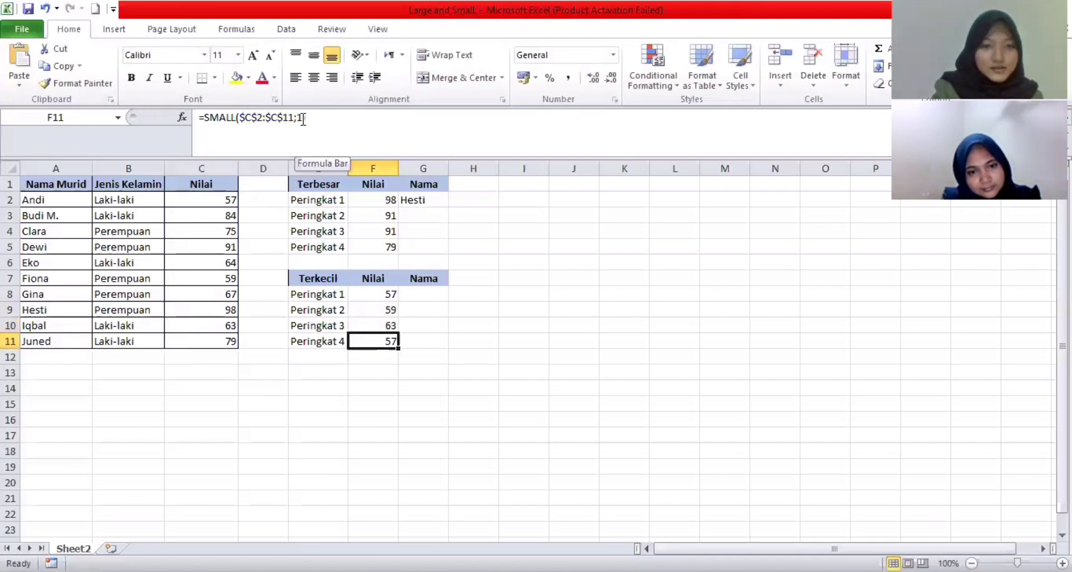
pyautogui.click(302, 120)
pyautogui.press('BackSpace')
pyautogui.write('4')
pyautogui.press('Return')
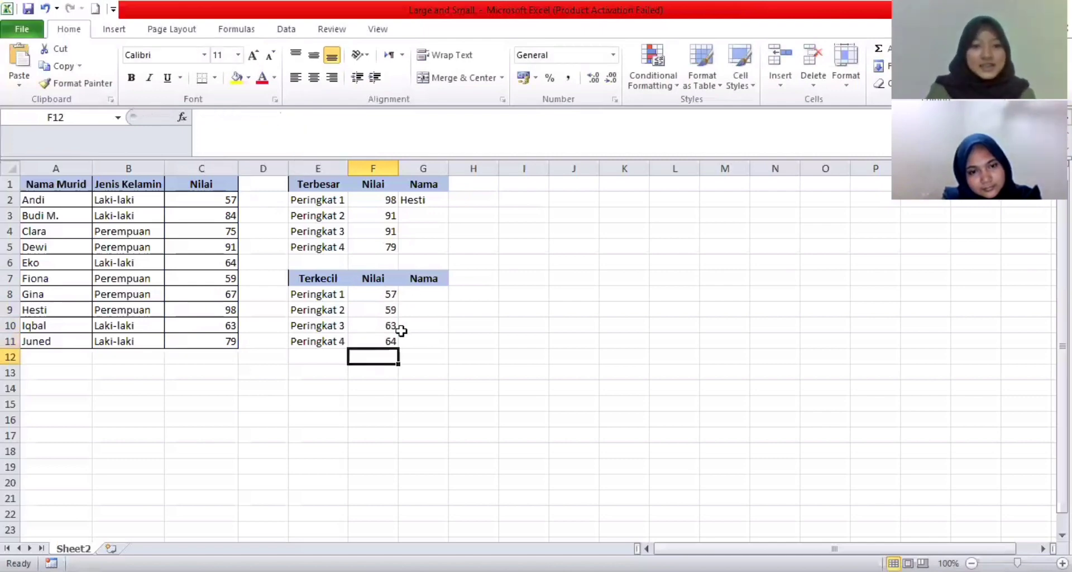
# Review the SMALL formulas cell by cell in the Nilai column of the Terkecil table, F8 to F11.
pyautogui.press('Up')
pyautogui.press('Up')
pyautogui.press('Up')
pyautogui.press('Up')
pyautogui.press('Down')
pyautogui.press('Down')
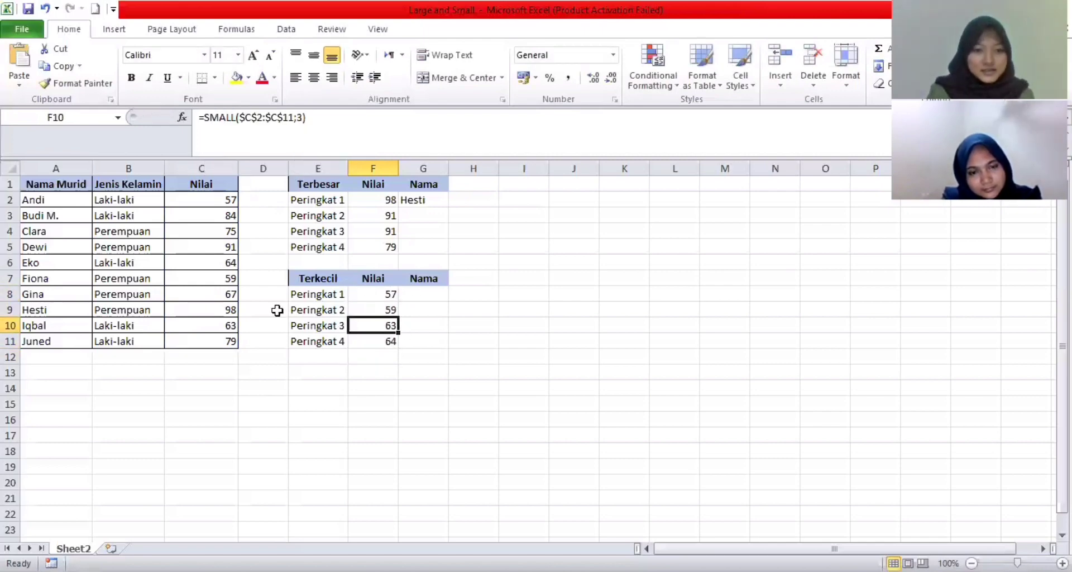
pyautogui.press('Down')
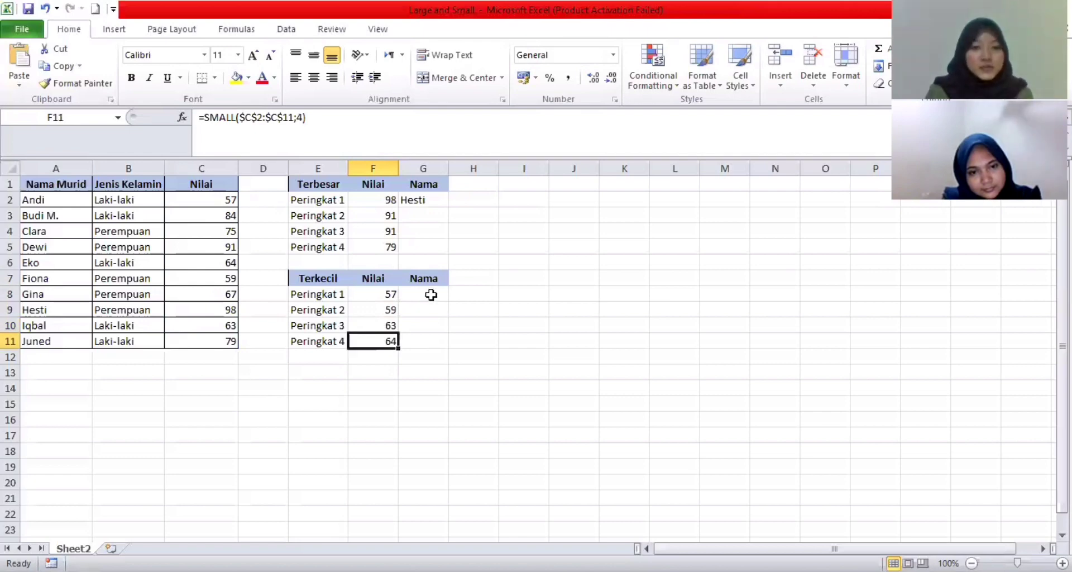
# Begin an INDEX formula in cell G8 of the Terkecil table with the absolute array $A$2:$C$11.
pyautogui.press('Up')
pyautogui.press('Up')
pyautogui.press('Up')
pyautogui.press('Right')
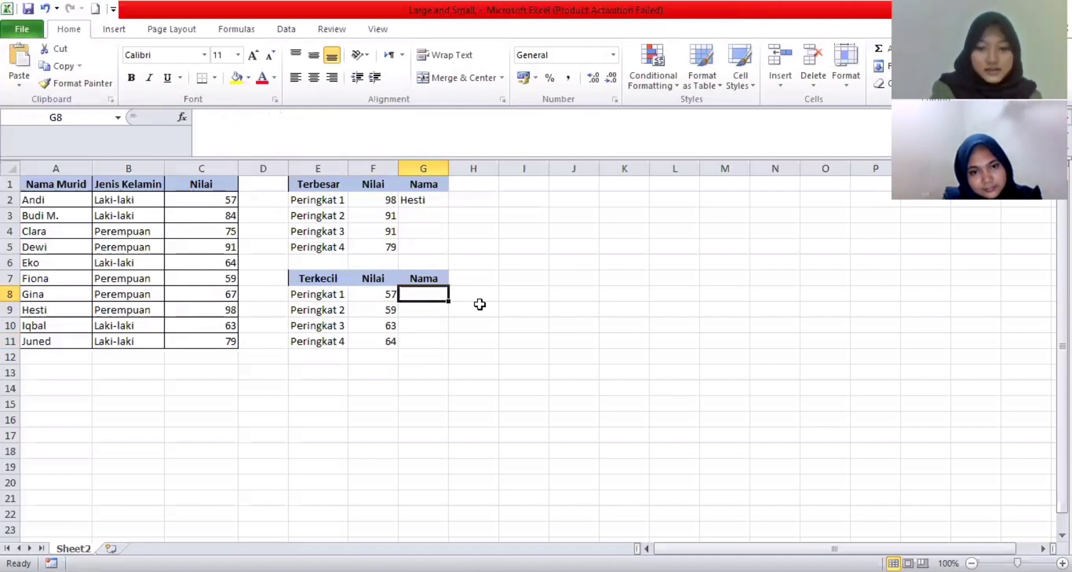
pyautogui.write('=index')
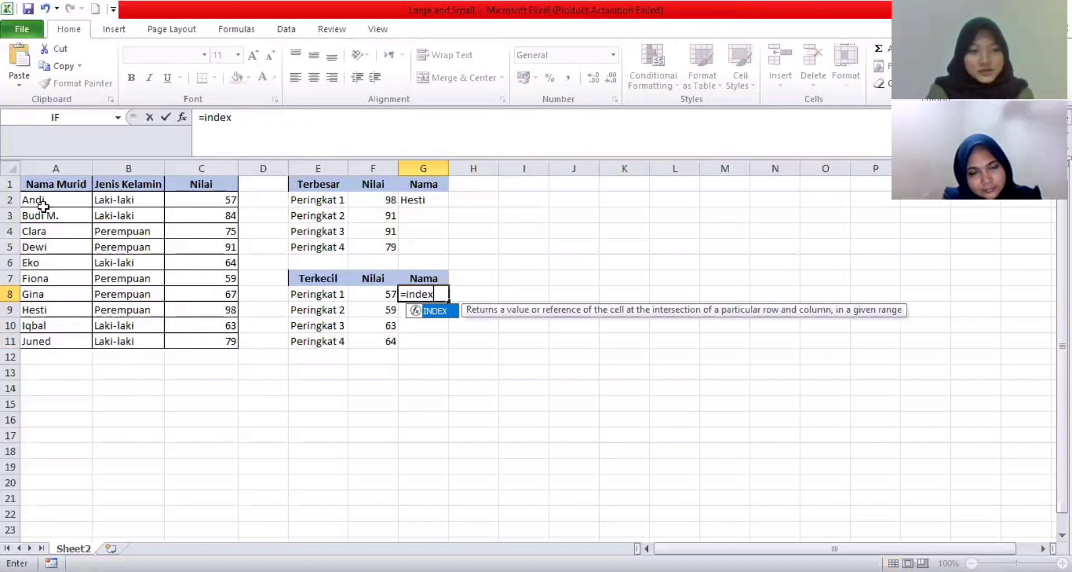
pyautogui.write('(')
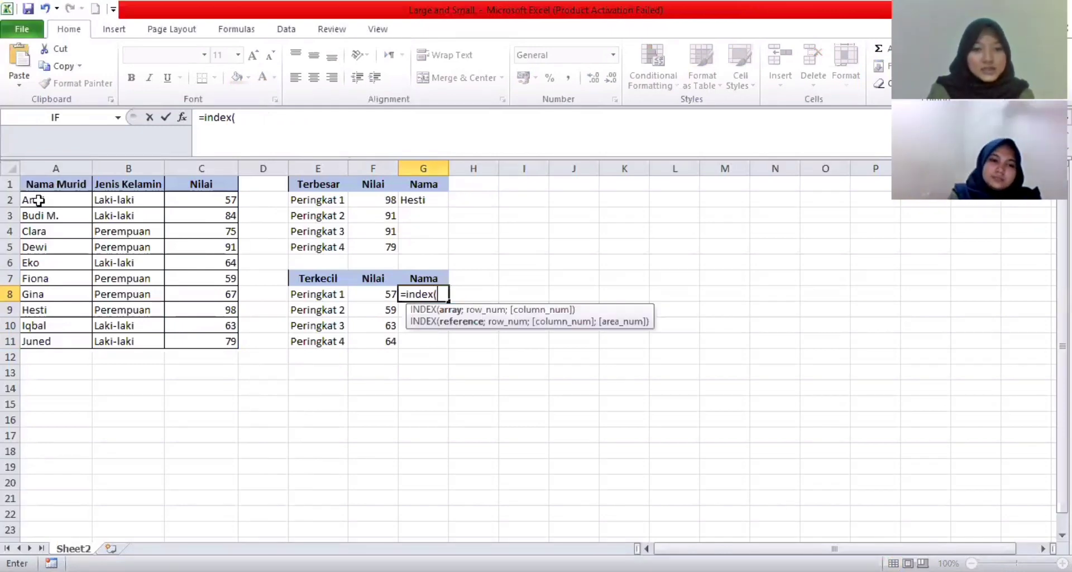
pyautogui.moveTo(34, 199); pyautogui.dragTo(229, 341)
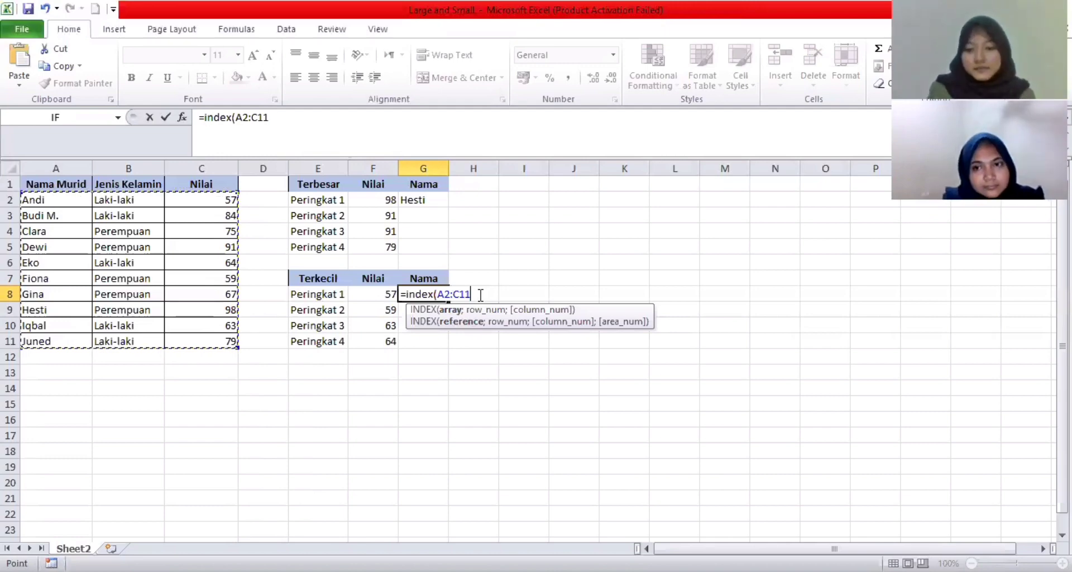
pyautogui.press('F4')
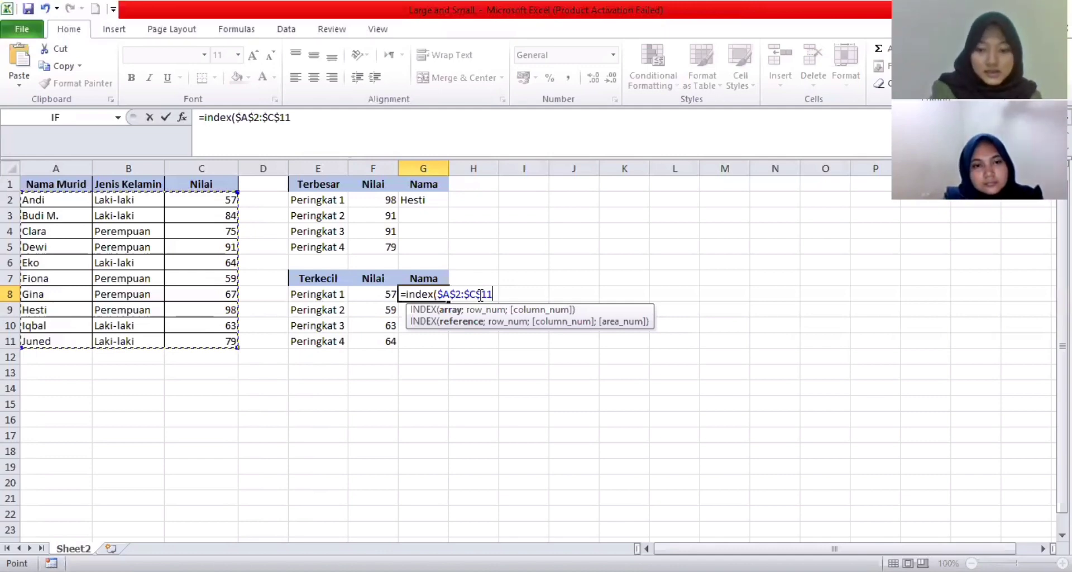
# Complete the INDEX formula in G8 with MATCH(F8;$C$2:$C$11;0) as the row number and 1 as the column number.
pyautogui.write(';match')
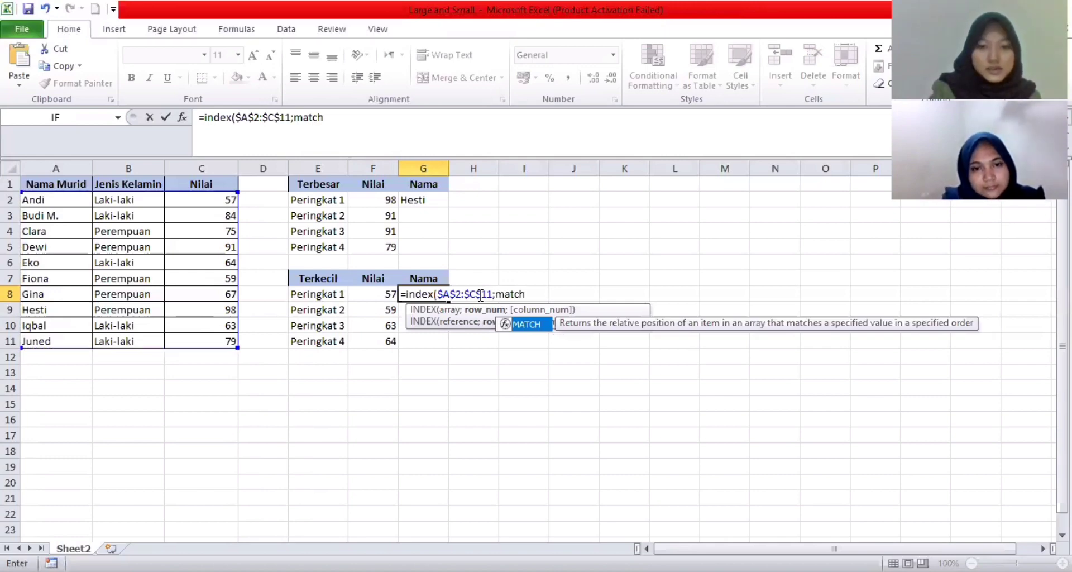
pyautogui.write('(')
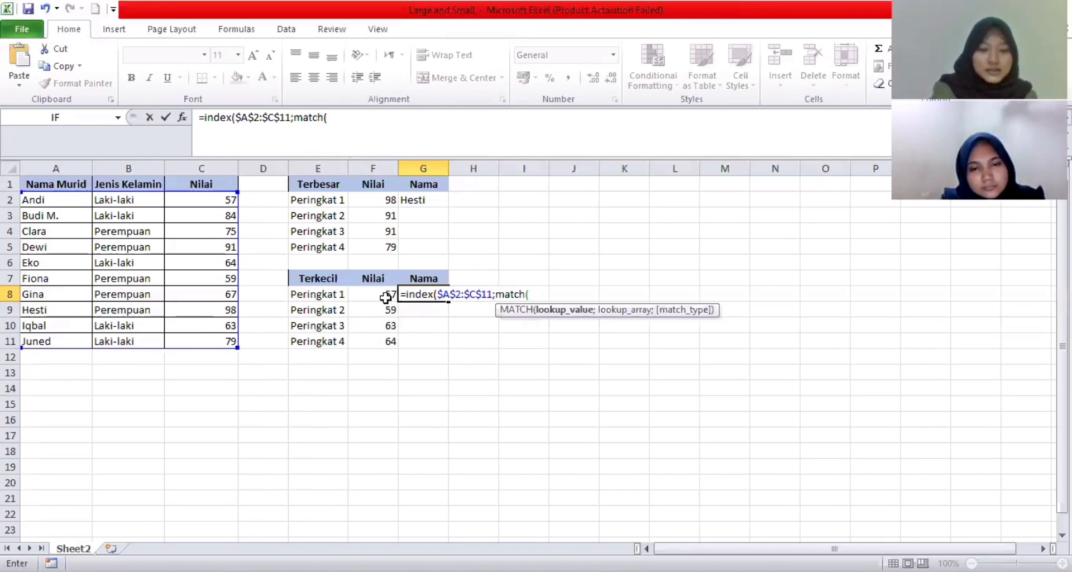
pyautogui.click(385, 297)
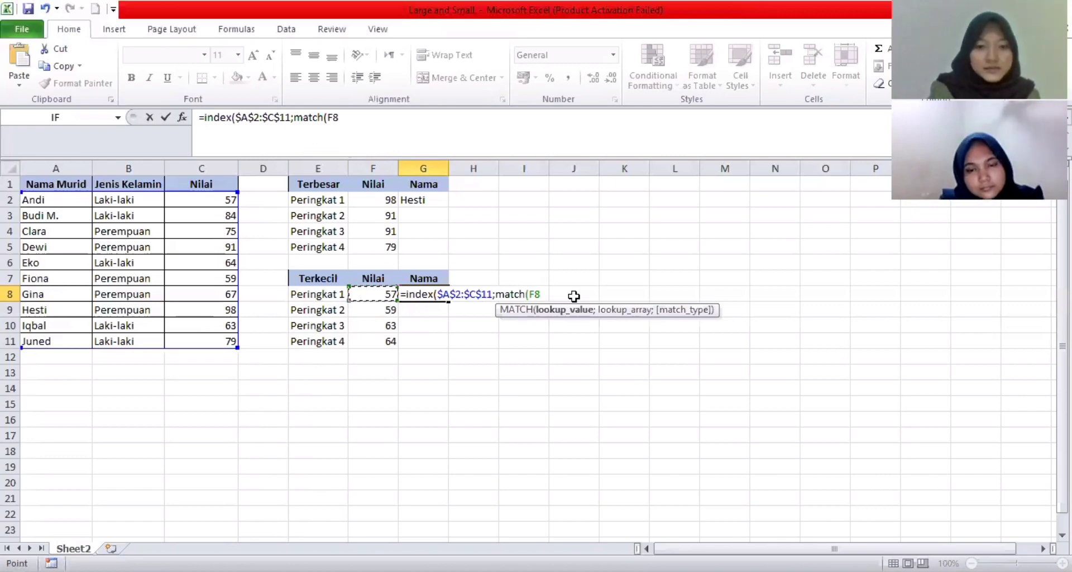
pyautogui.write(';')
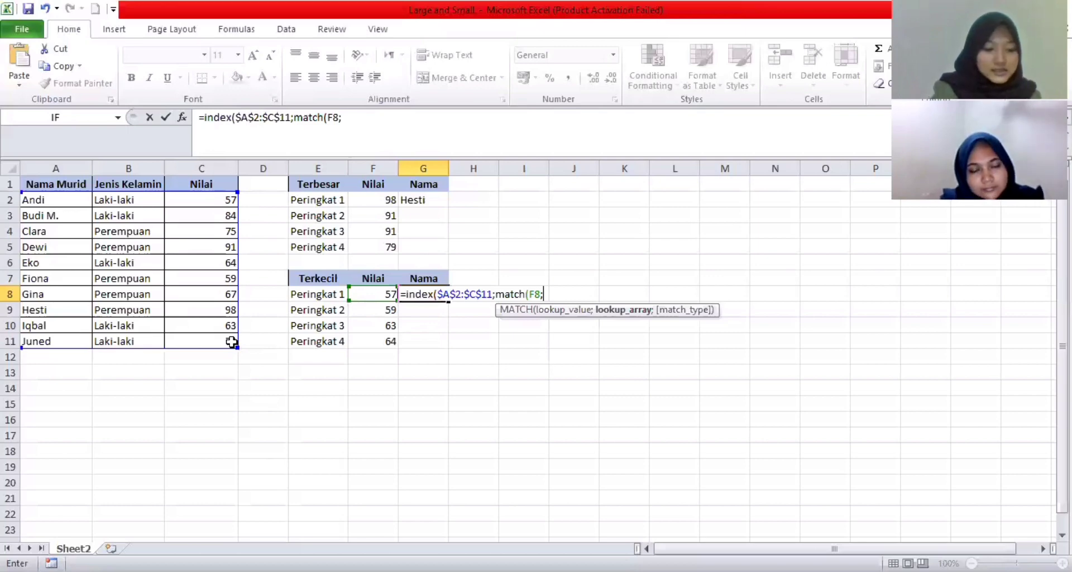
pyautogui.moveTo(231, 200); pyautogui.dragTo(232, 342)
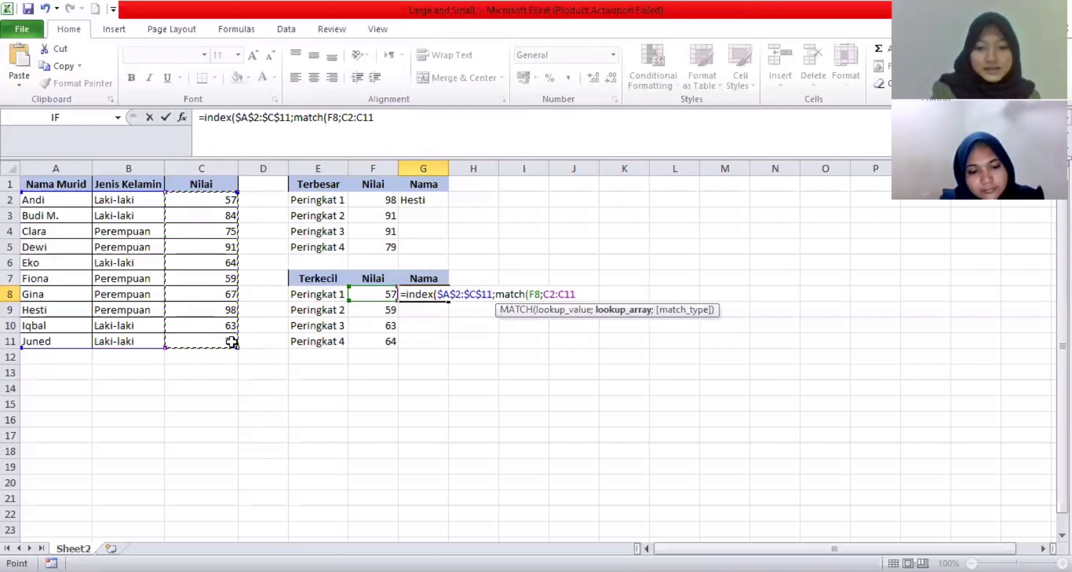
pyautogui.press('F4')
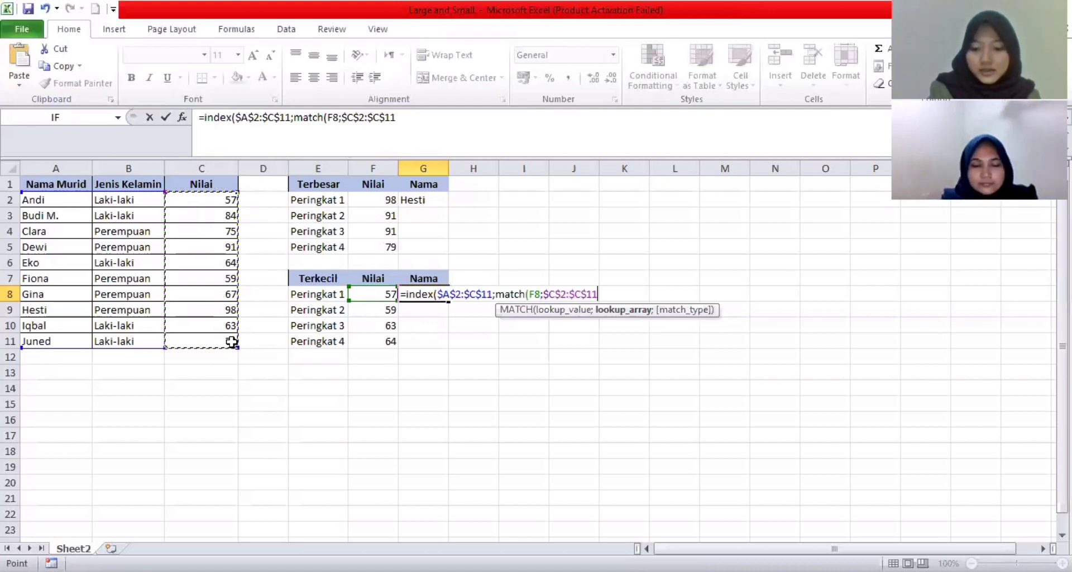
pyautogui.write(';')
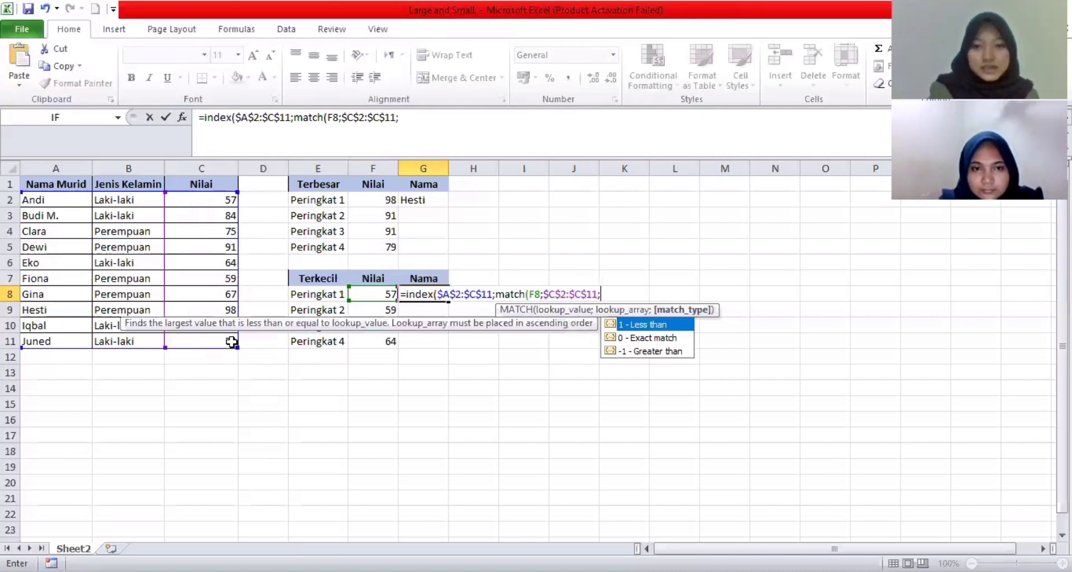
pyautogui.write('0')
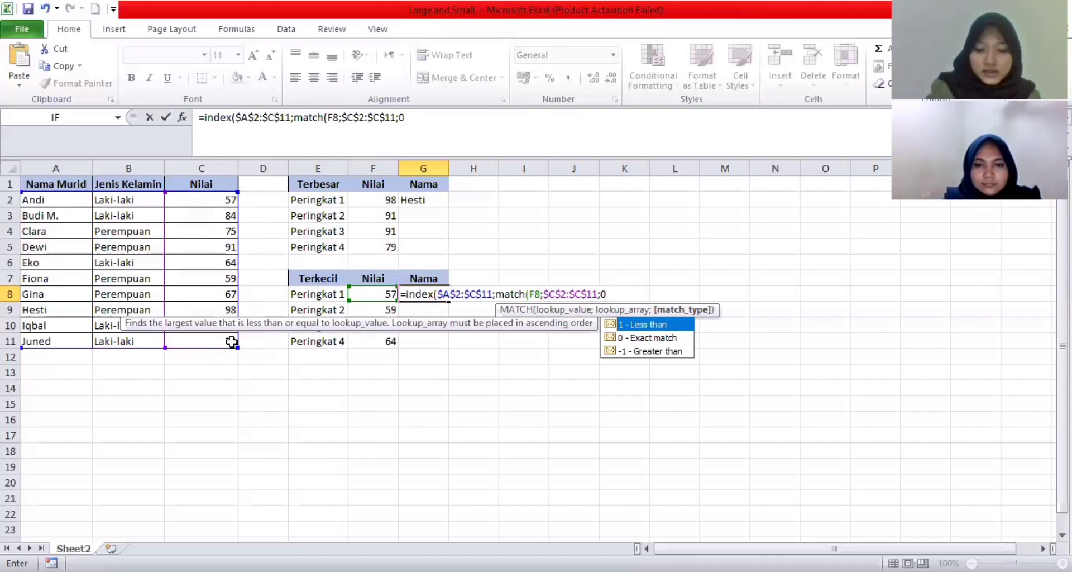
pyautogui.write(')')
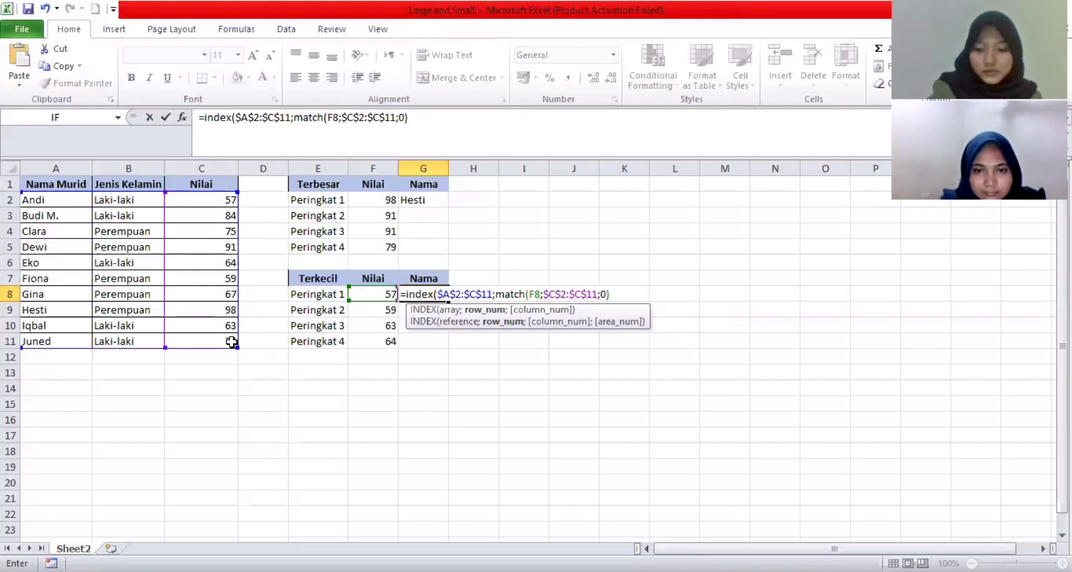
pyautogui.write(';1)')
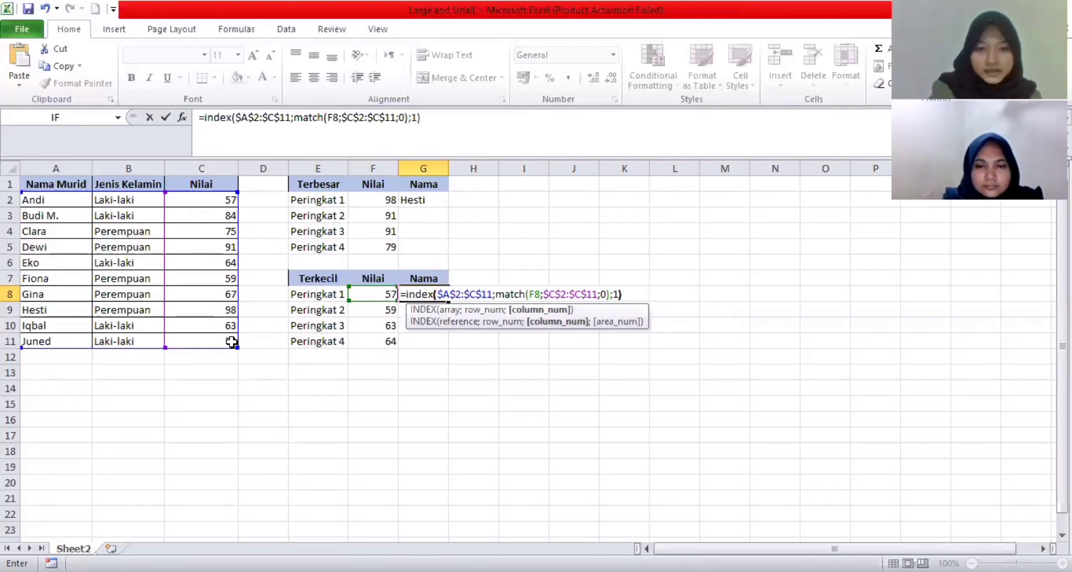
pyautogui.press('Return')
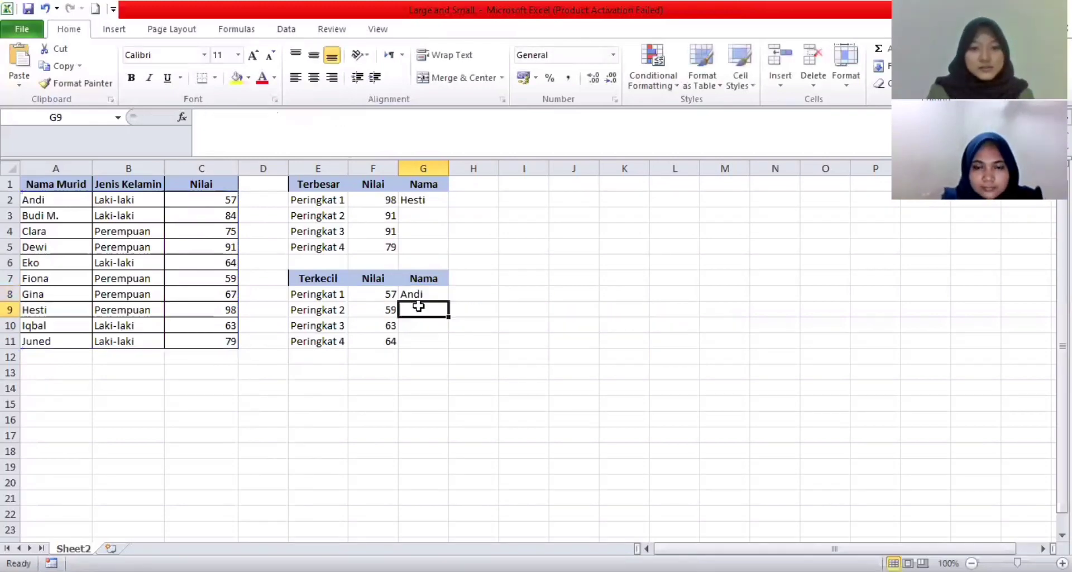
# Copy the INDEX and MATCH formula from G8 down to G11 and check the formula in G8.
pyautogui.click(427, 298)
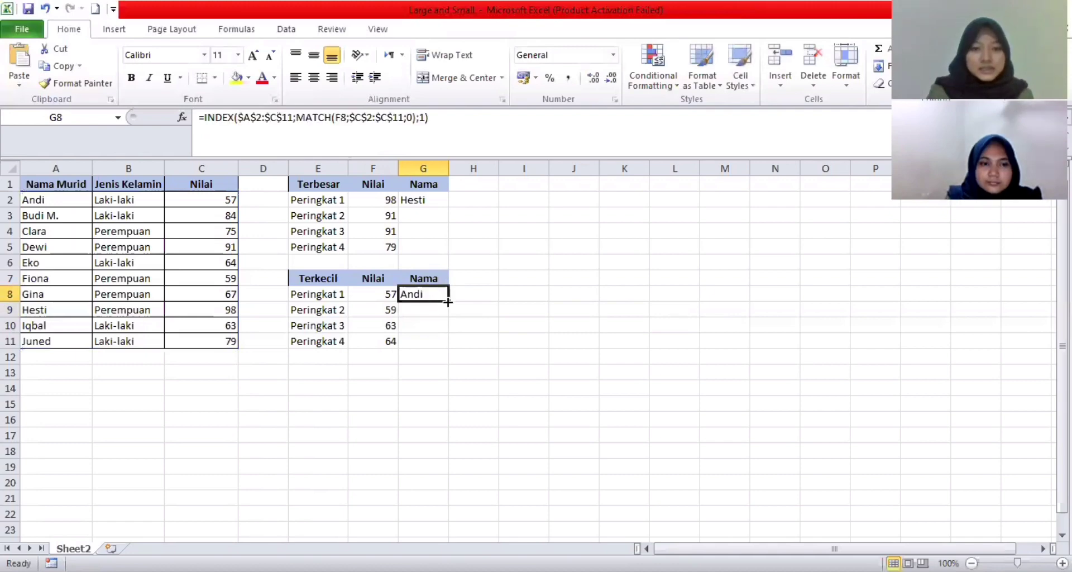
pyautogui.moveTo(448, 302); pyautogui.dragTo(449, 344)
pyautogui.click(460, 311)
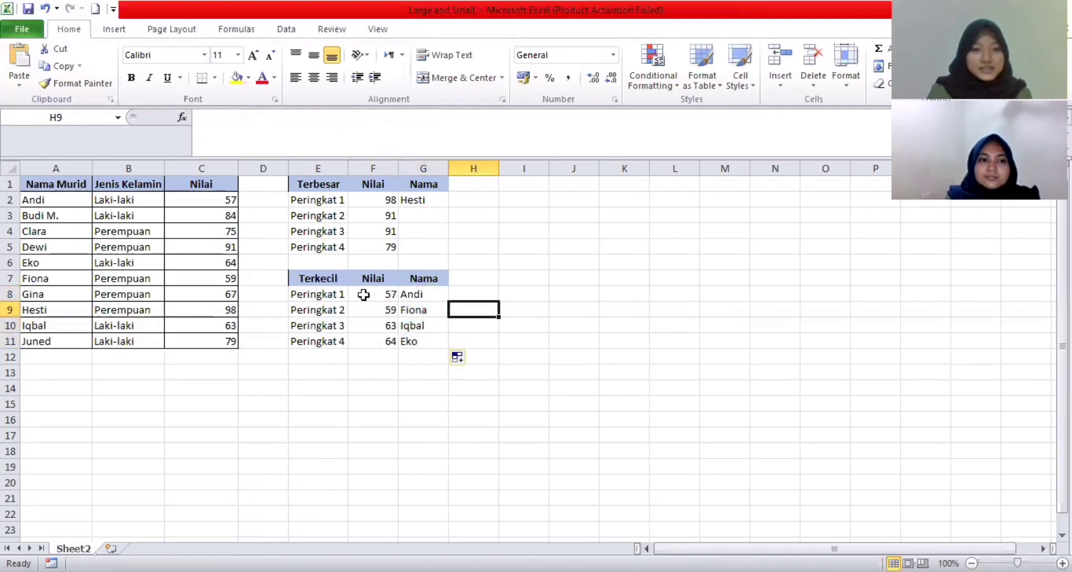
pyautogui.click(443, 291)
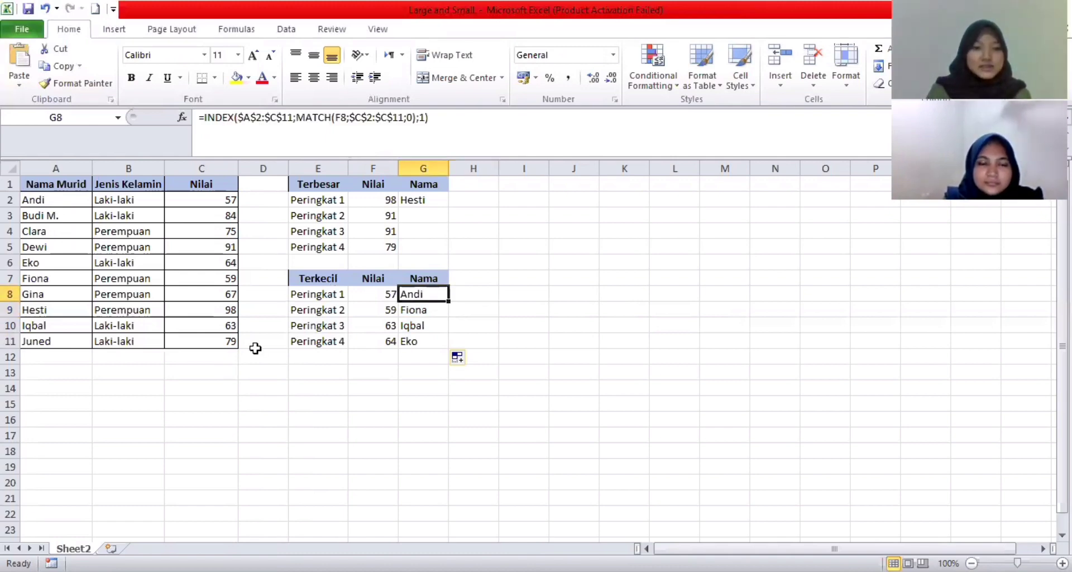
pyautogui.click(518, 345)
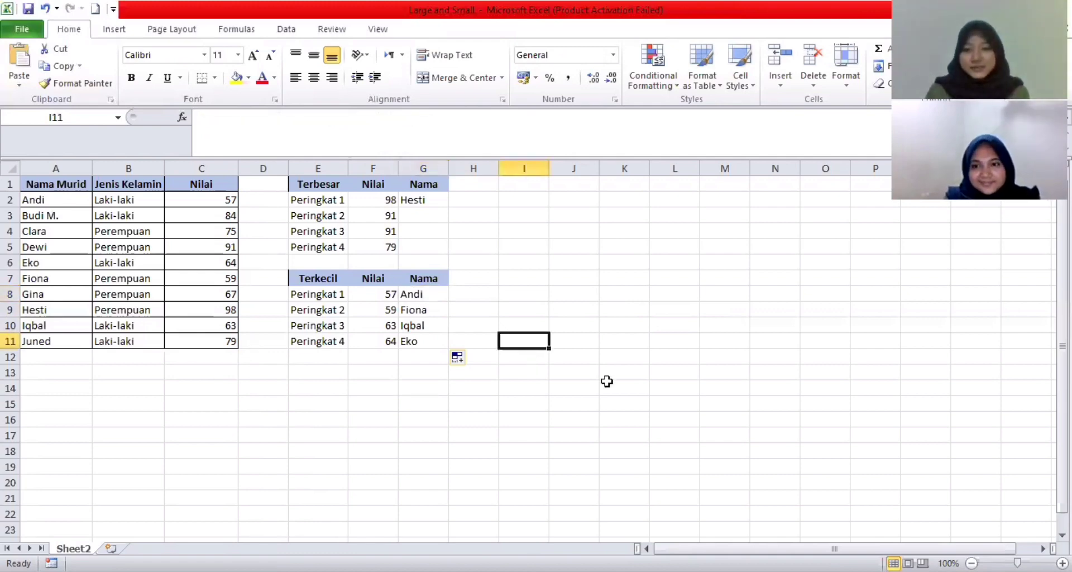